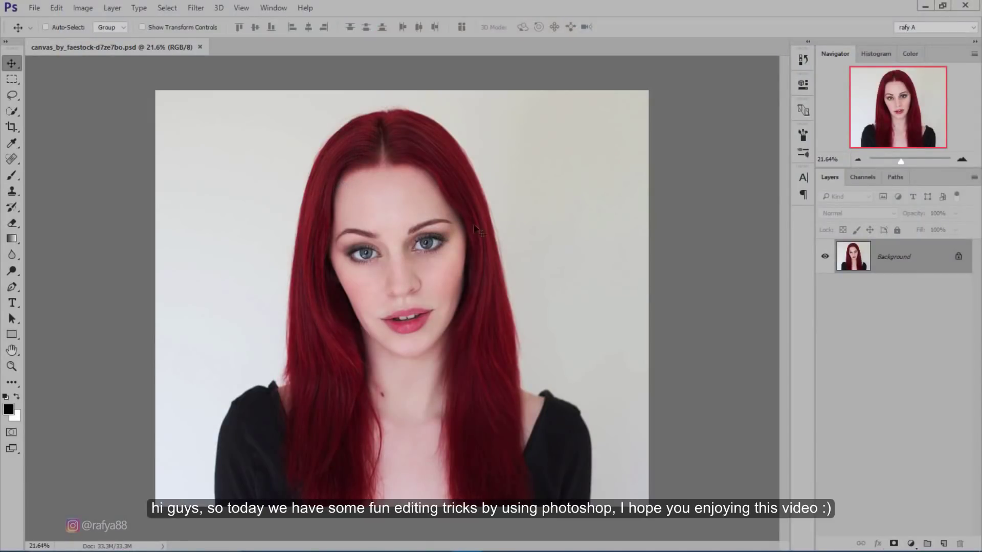
# Step: Add a Gradient Fill layer and start from the Foreground to Background gradient preset
pyautogui.click(911, 544)
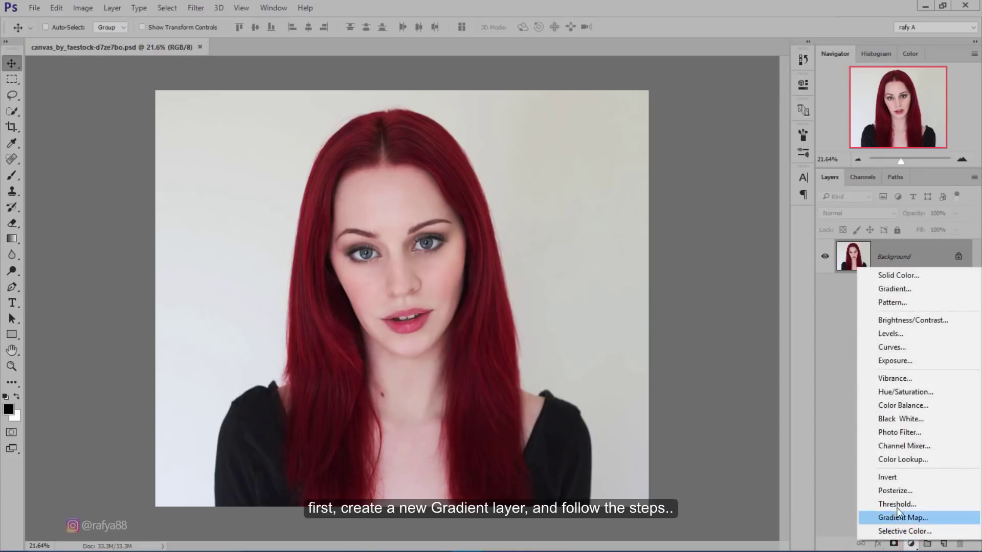
pyautogui.click(925, 290)
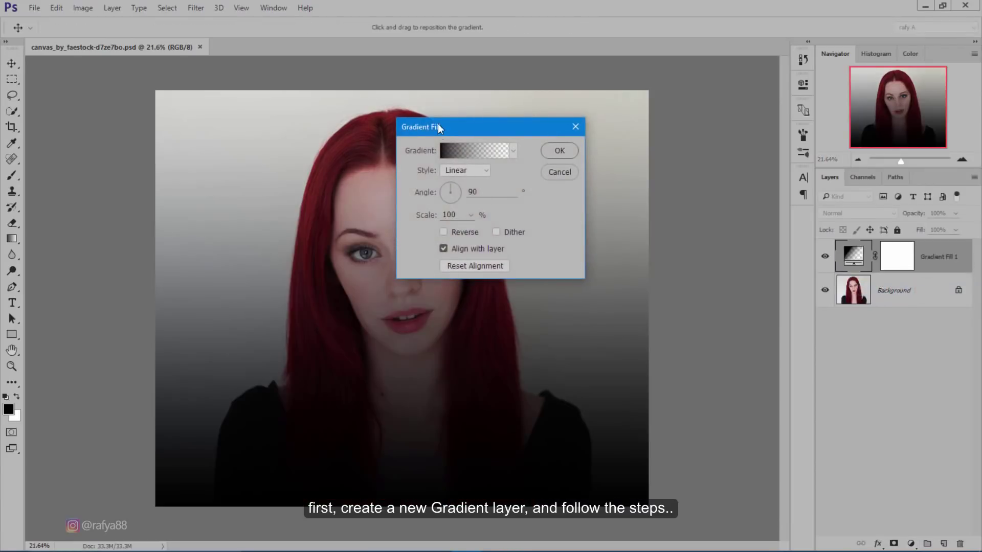
pyautogui.moveTo(438, 124); pyautogui.dragTo(594, 180)
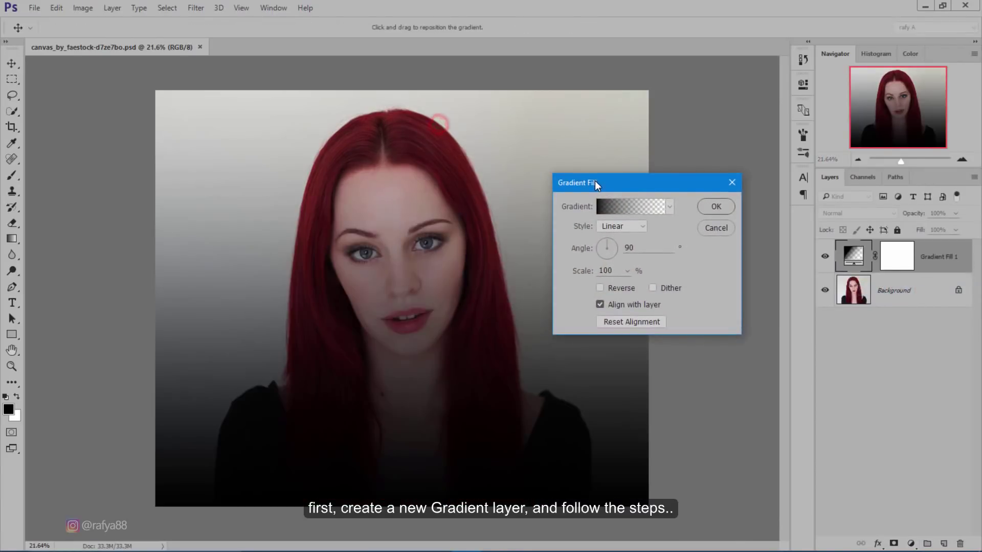
pyautogui.click(618, 206)
pyautogui.moveTo(500, 87); pyautogui.dragTo(605, 165)
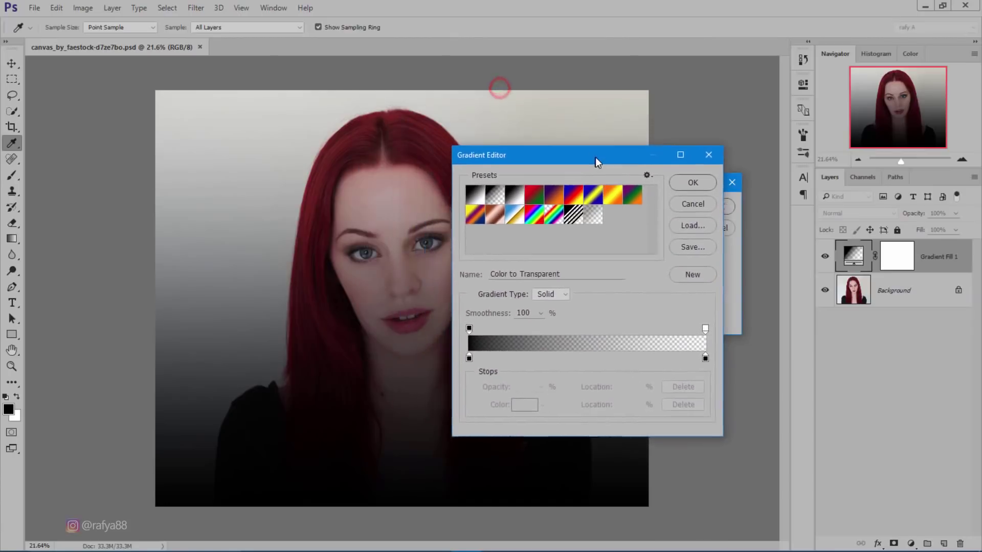
pyautogui.click(484, 207)
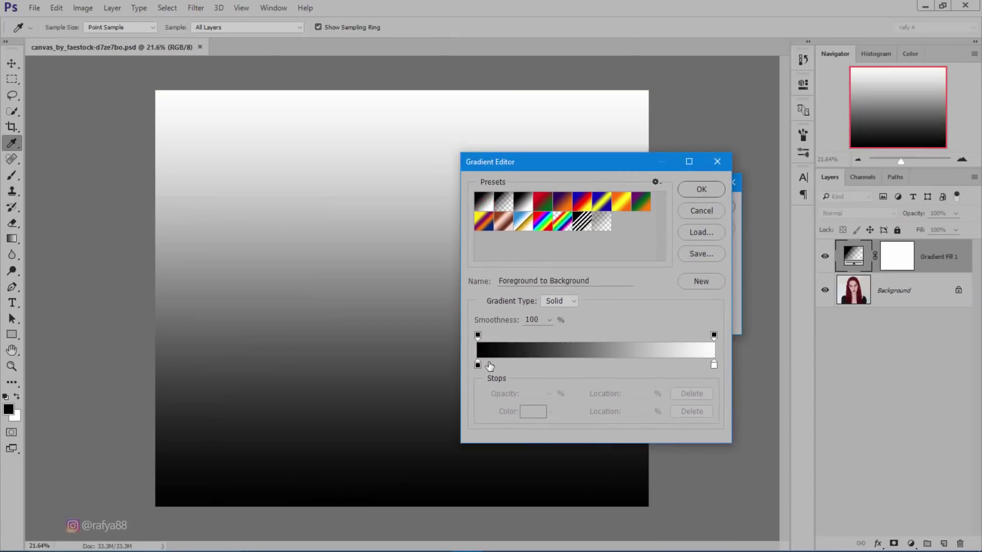
# Step: Set the gradient's dark end stop to teal 00658a
pyautogui.click(478, 364)
pyautogui.click(531, 412)
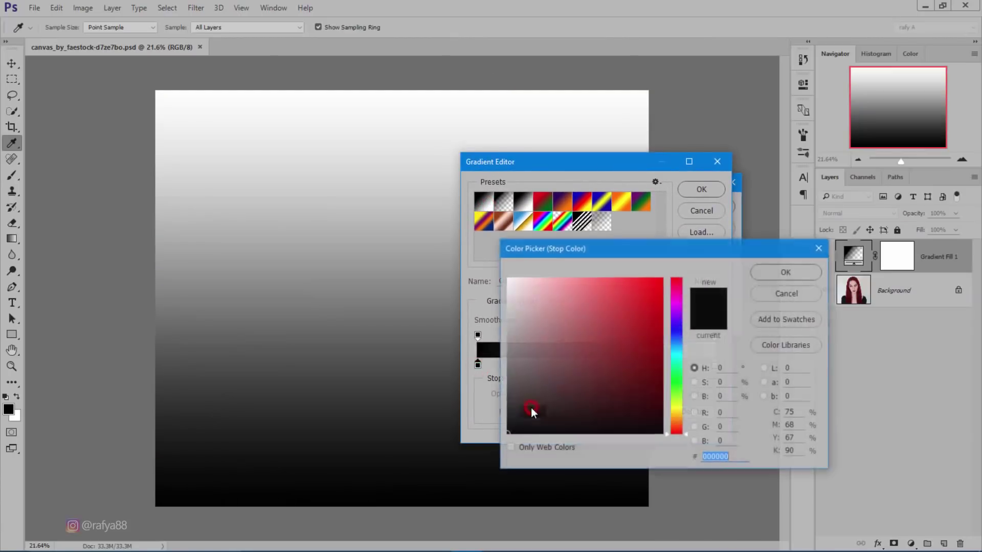
pyautogui.click(678, 352)
pyautogui.moveTo(655, 346); pyautogui.dragTo(665, 350)
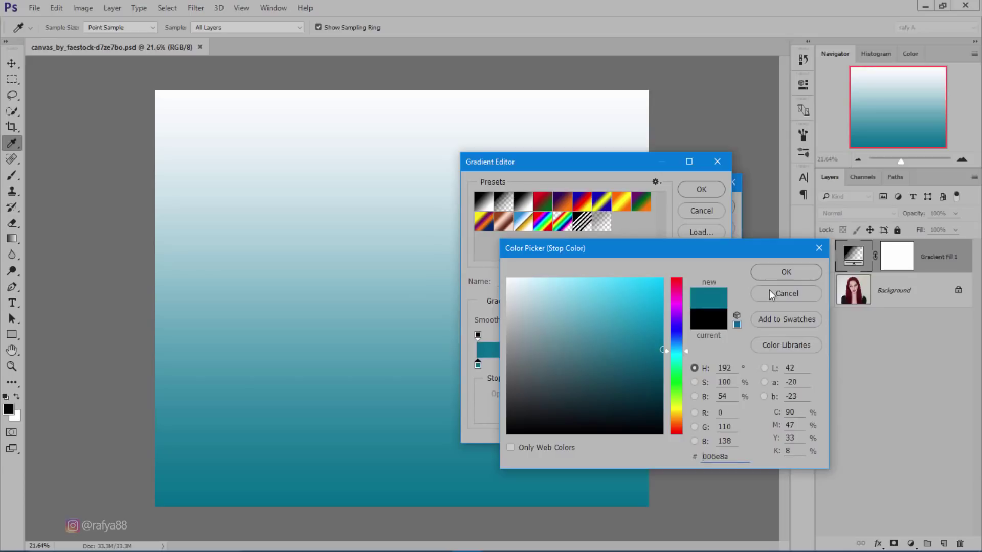
pyautogui.click(686, 350)
pyautogui.moveTo(686, 352); pyautogui.dragTo(687, 350)
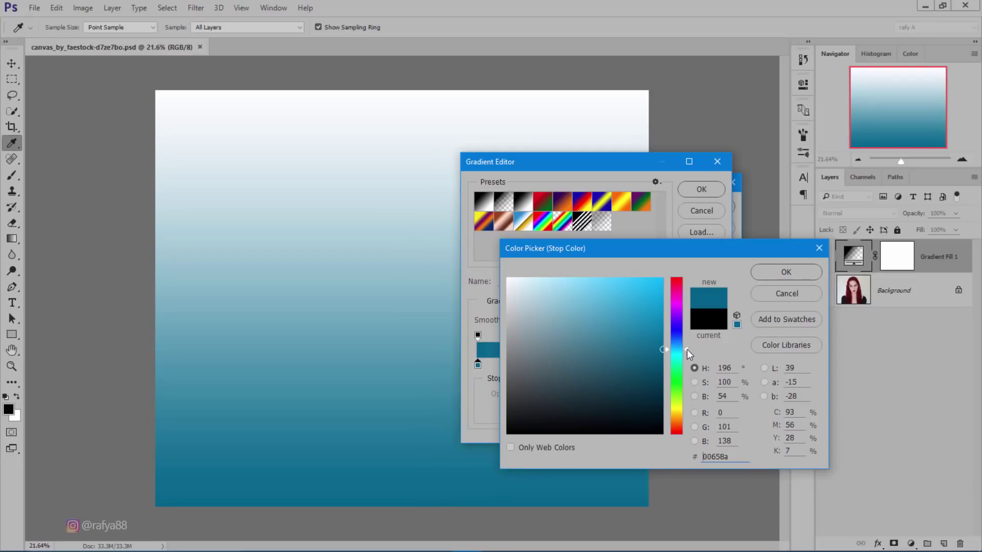
pyautogui.click(787, 272)
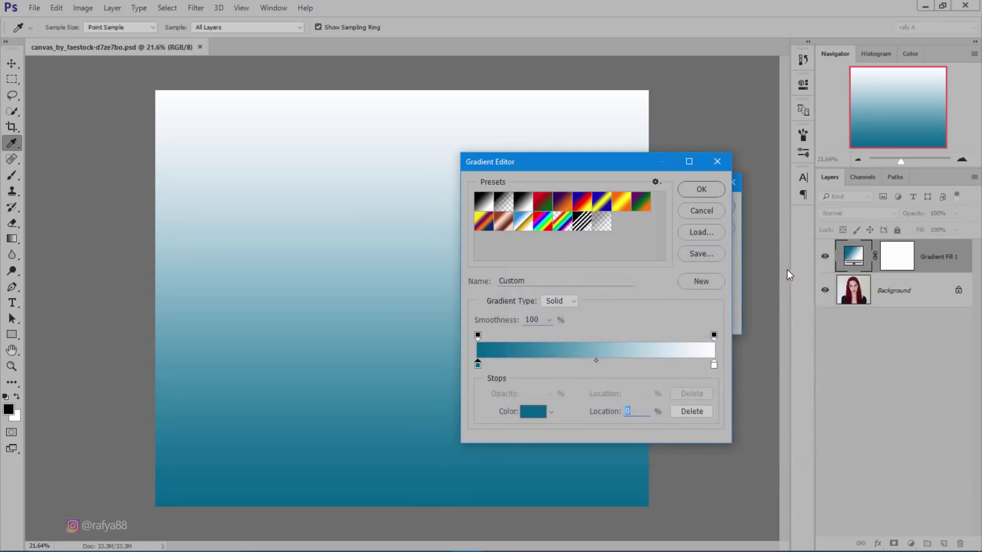
# Step: Set the light end stop to pale grey ededed and accept the gradient
pyautogui.click(714, 364)
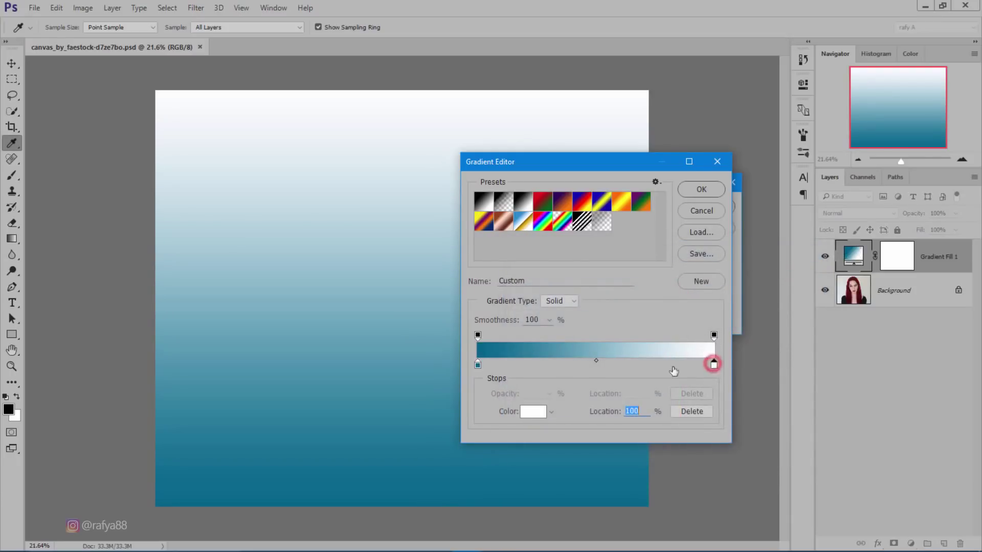
pyautogui.click(534, 412)
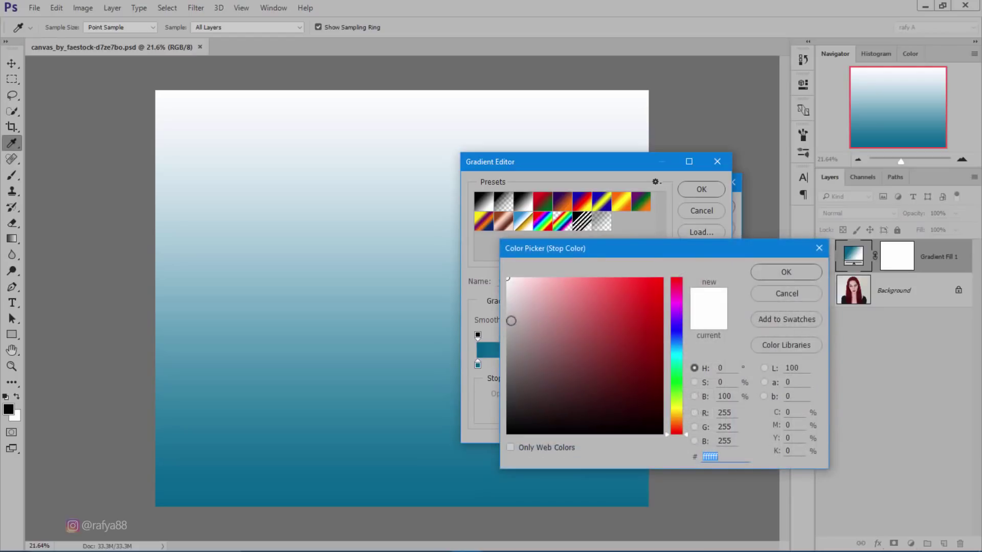
pyautogui.click(507, 283)
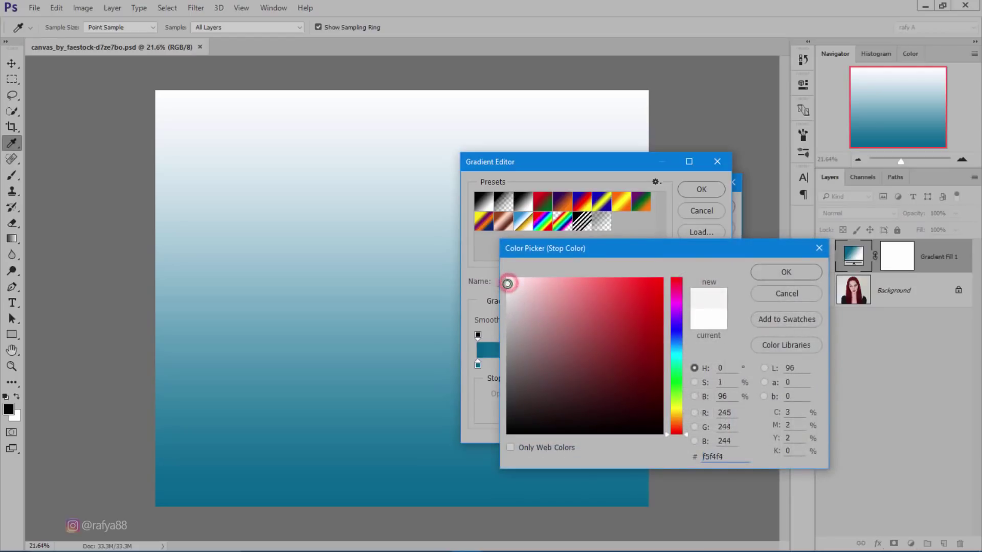
pyautogui.moveTo(507, 284); pyautogui.dragTo(503, 299)
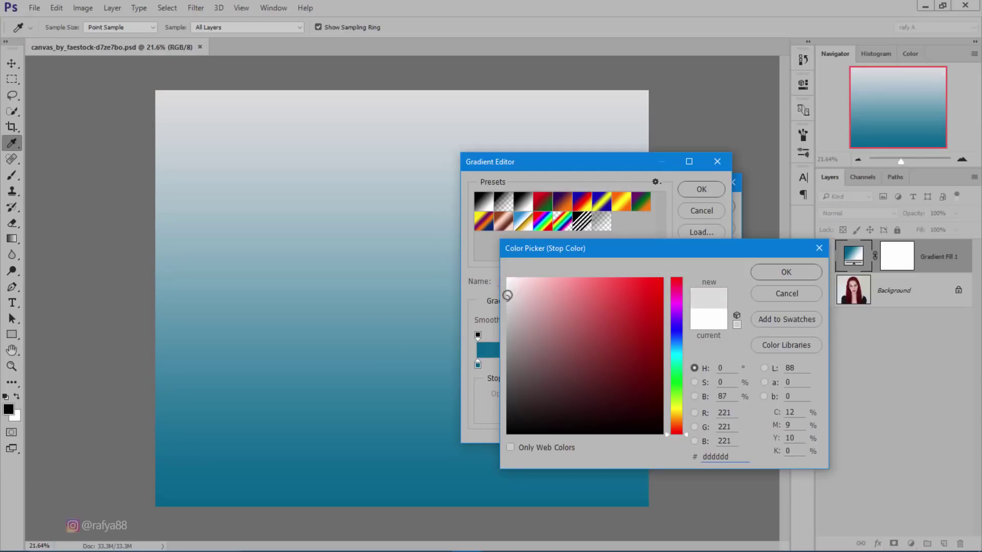
pyautogui.click(507, 288)
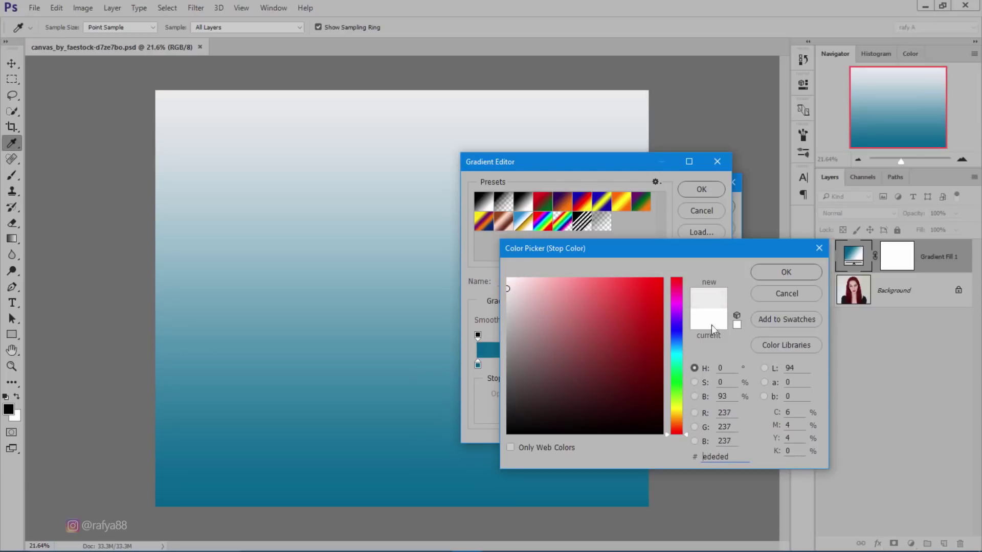
pyautogui.click(786, 272)
pyautogui.click(691, 193)
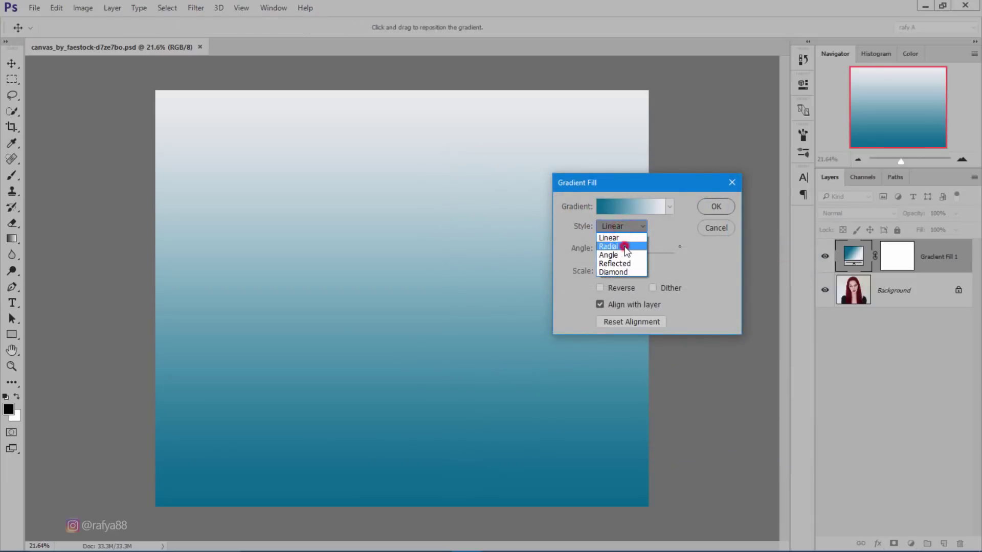
# Step: Make the fill a reversed radial gradient at 163% scale, then duplicate the Background layer
pyautogui.click(624, 245)
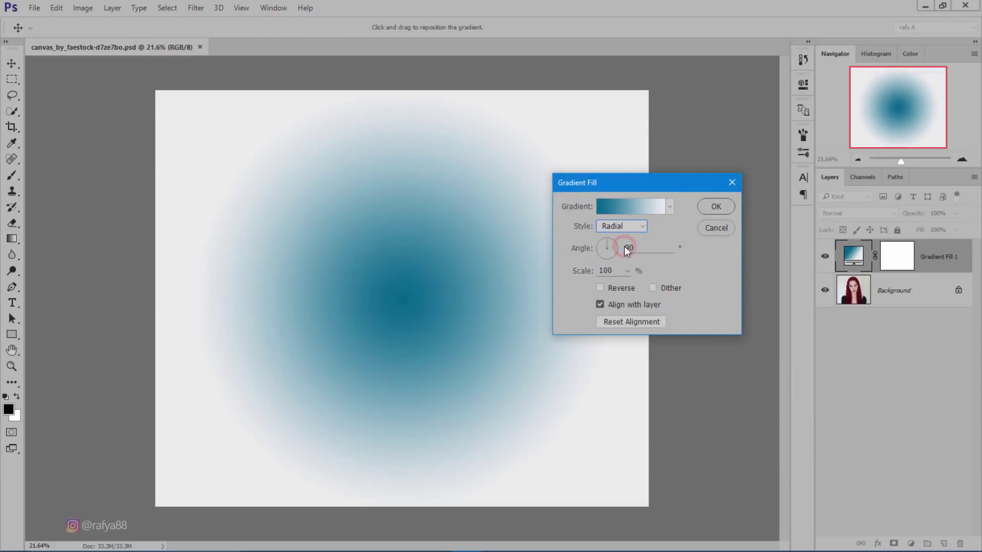
pyautogui.click(624, 288)
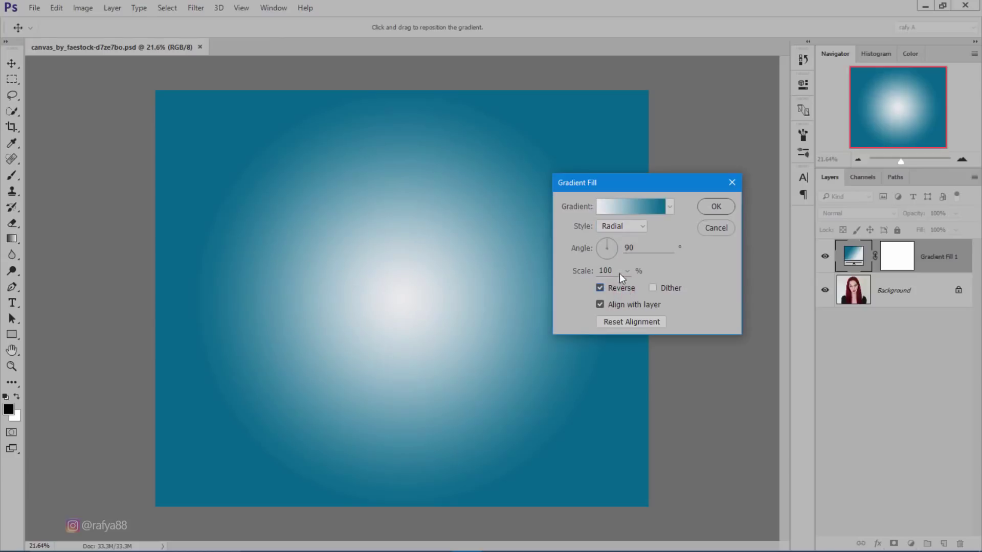
pyautogui.moveTo(588, 271); pyautogui.dragTo(626, 275)
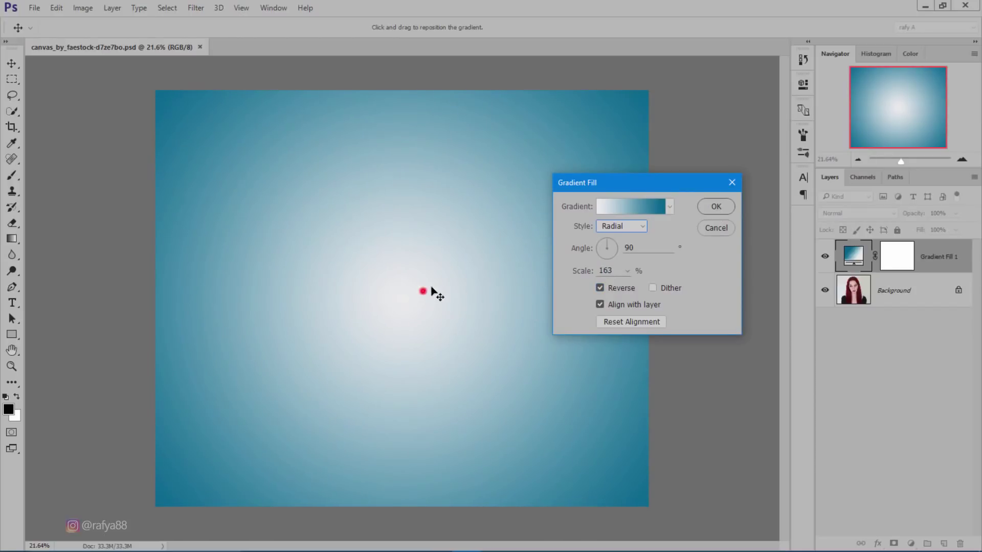
pyautogui.moveTo(424, 292); pyautogui.dragTo(432, 292)
pyautogui.click(716, 207)
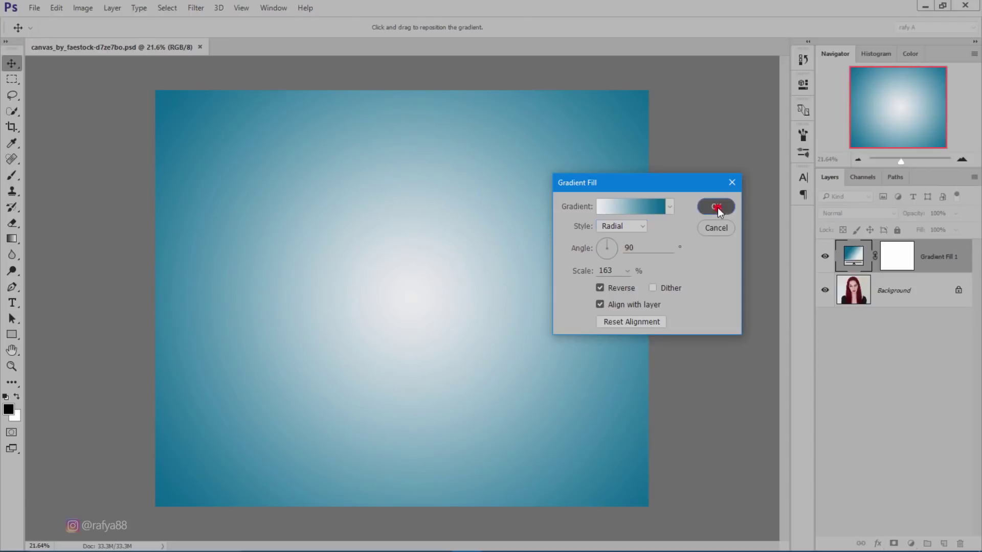
pyautogui.moveTo(908, 291)
pyautogui.mouseDown()
pyautogui.moveTo(946, 491)
pyautogui.moveTo(943, 543)
pyautogui.mouseUp()
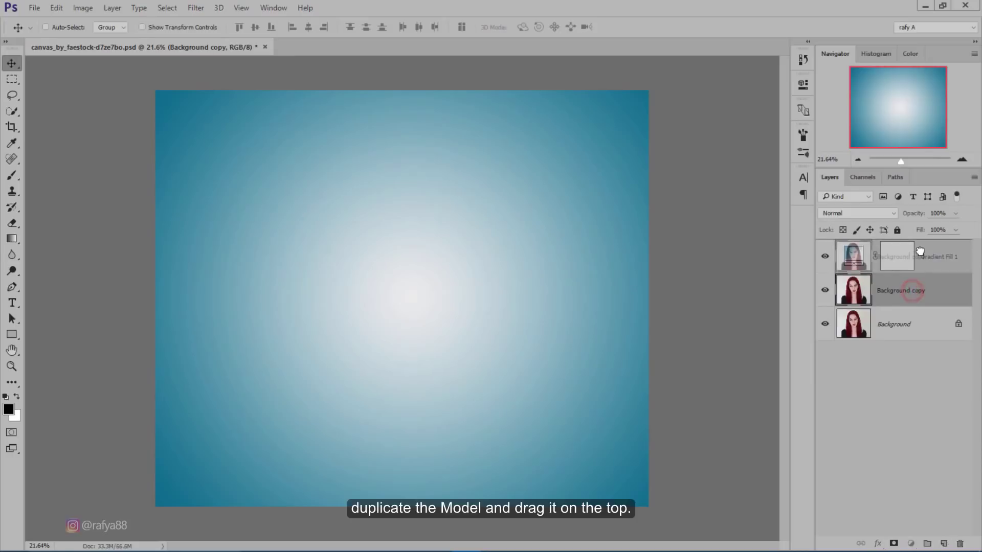
# Step: Move Background copy above Gradient Fill 1 and rename it 'Model'
pyautogui.moveTo(913, 286); pyautogui.dragTo(920, 246)
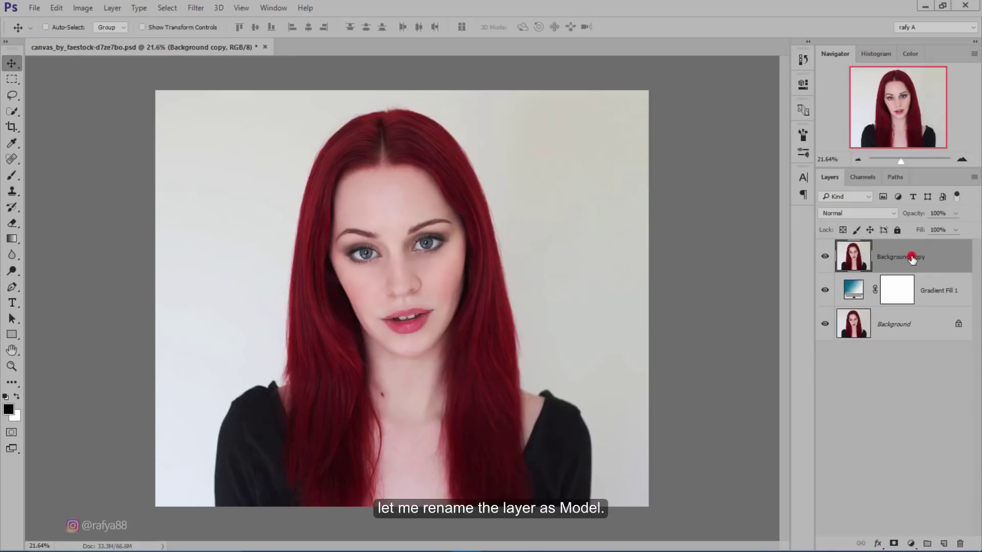
pyautogui.doubleClick(913, 256)
pyautogui.write('Model')
pyautogui.press('Return')
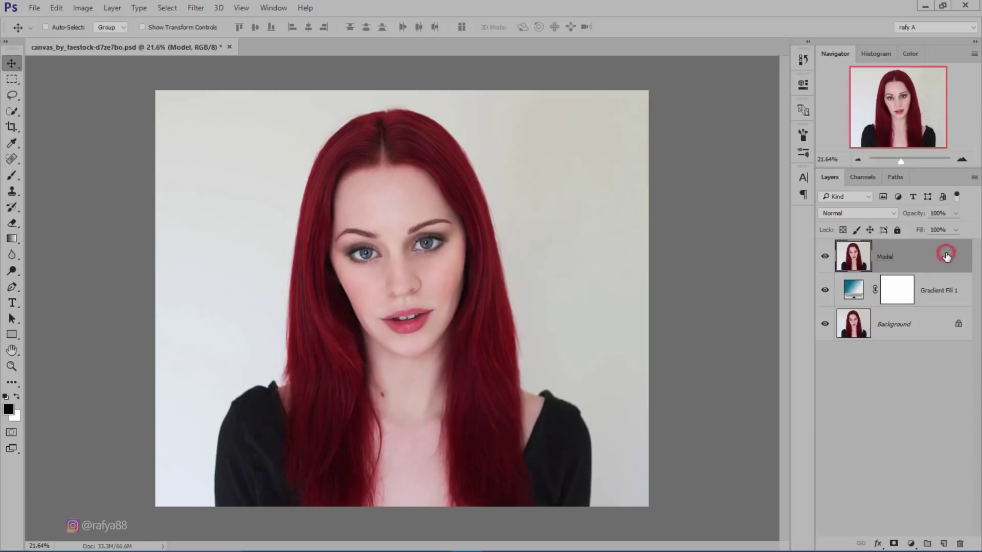
pyautogui.scroll(1, 424, 347)
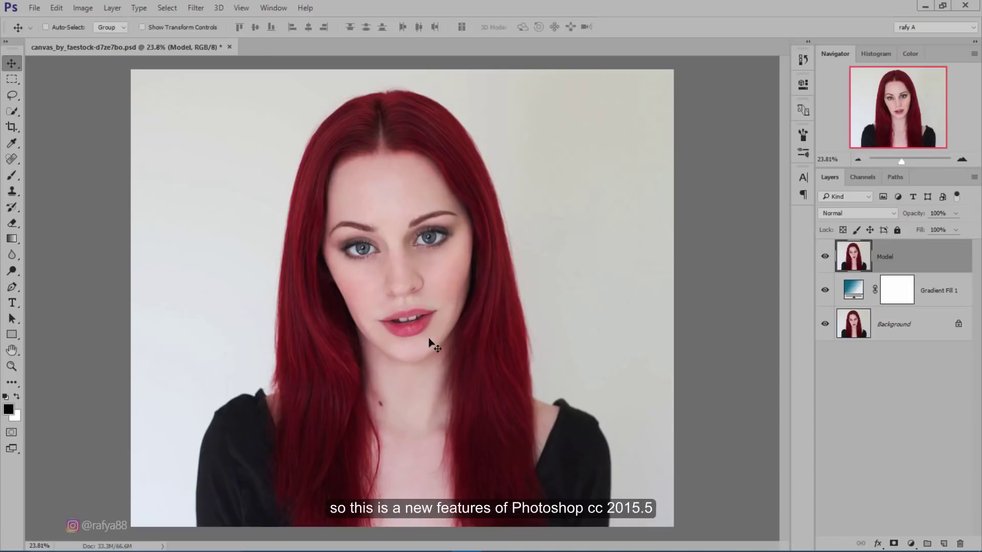
pyautogui.click(13, 80)
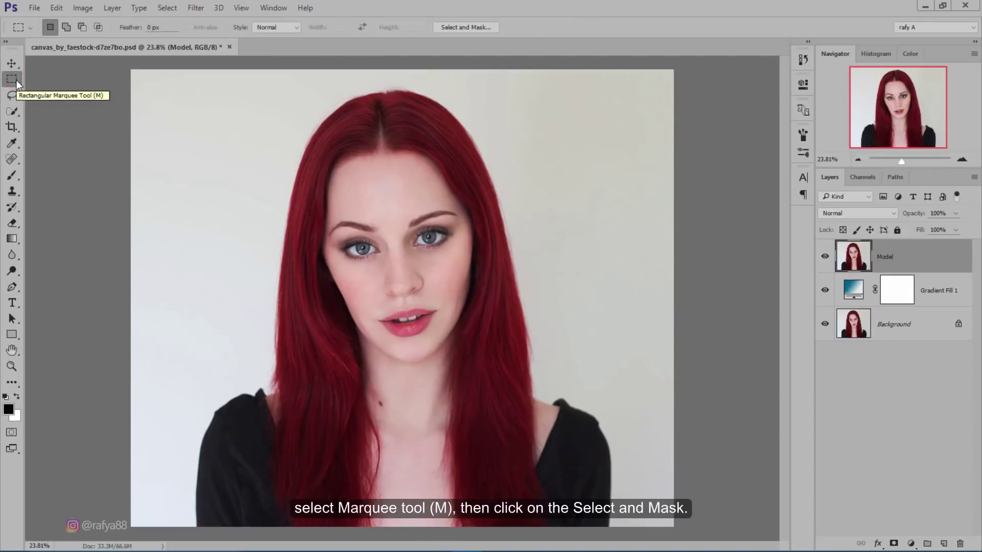
# Step: Open Select and Mask, raise the overlay opacity, and set the selection brush to 24 px
pyautogui.click(456, 28)
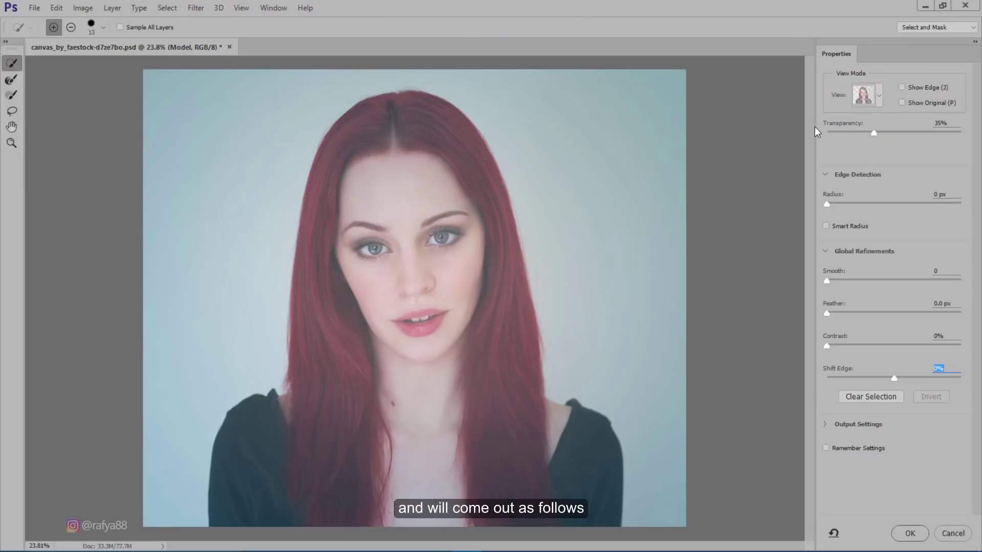
pyautogui.moveTo(873, 132)
pyautogui.mouseDown()
pyautogui.moveTo(931, 133)
pyautogui.moveTo(866, 132)
pyautogui.moveTo(882, 132)
pyautogui.mouseUp()
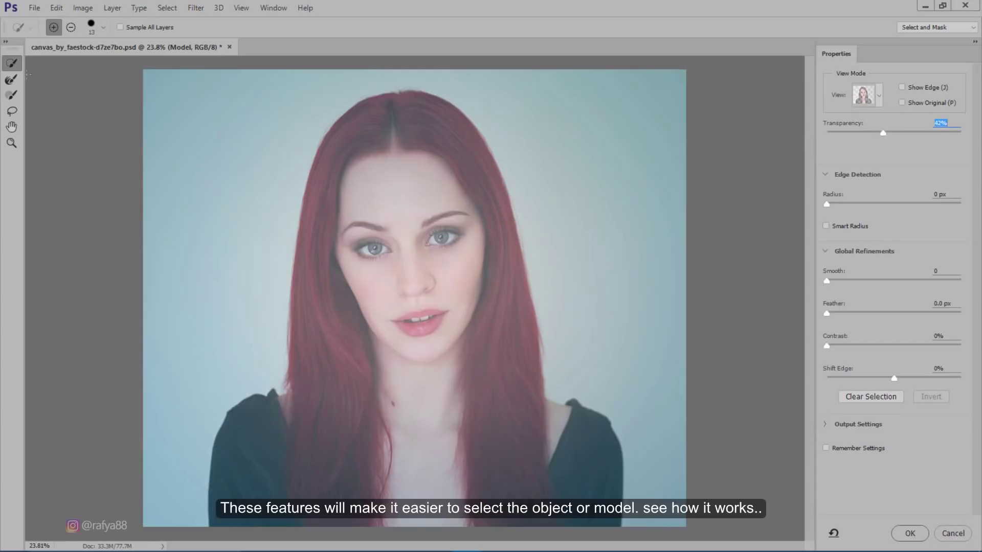
pyautogui.click(102, 28)
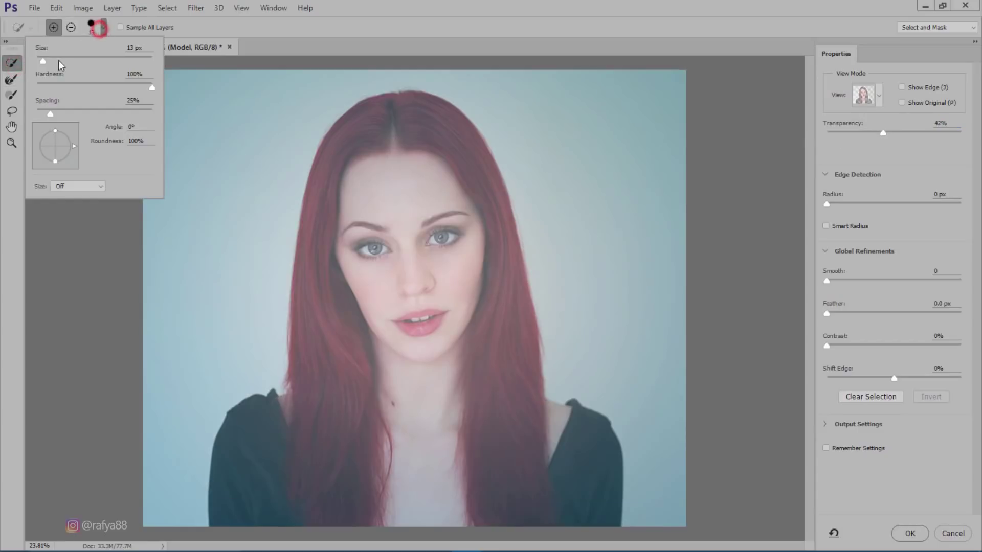
pyautogui.moveTo(43, 61); pyautogui.dragTo(50, 61)
pyautogui.click(313, 28)
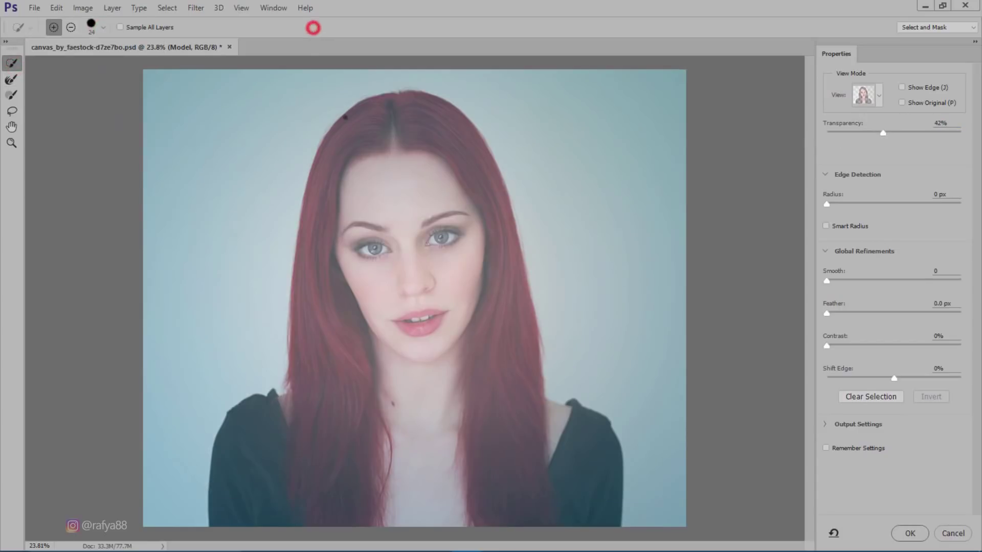
# Step: Brush the top, right and left sides of the red hair into the selection
pyautogui.moveTo(327, 177); pyautogui.dragTo(496, 217)
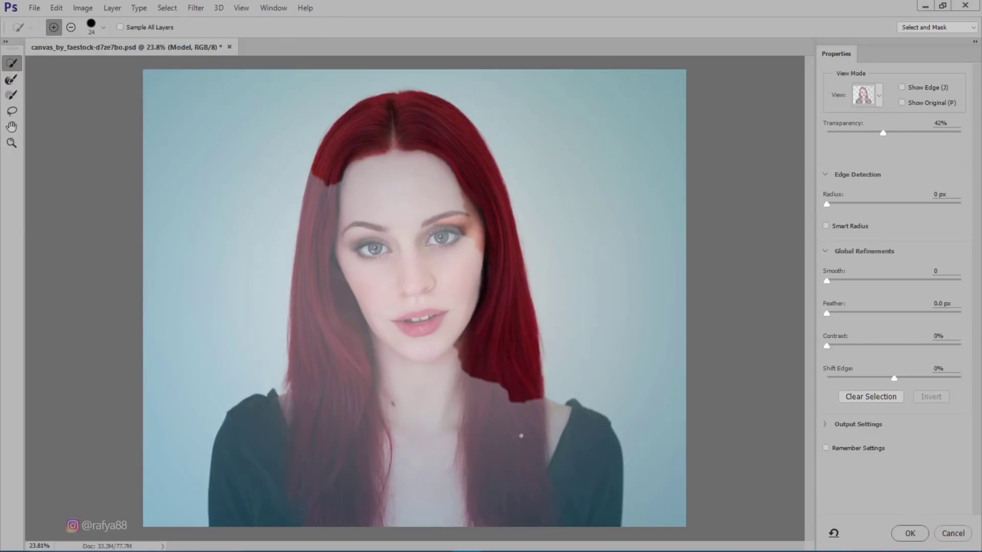
pyautogui.moveTo(503, 328); pyautogui.dragTo(526, 411)
pyautogui.moveTo(329, 187); pyautogui.dragTo(301, 396)
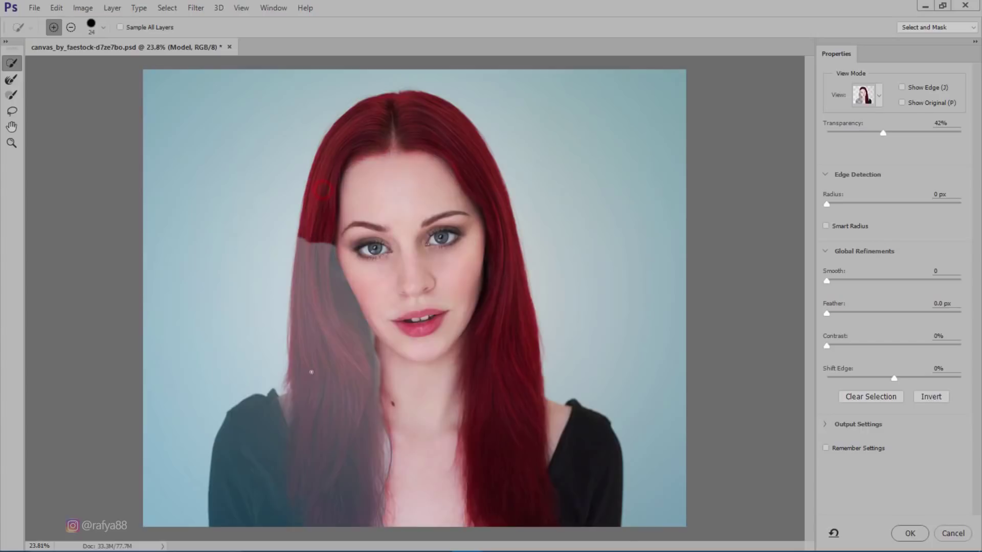
pyautogui.moveTo(551, 435); pyautogui.dragTo(547, 446)
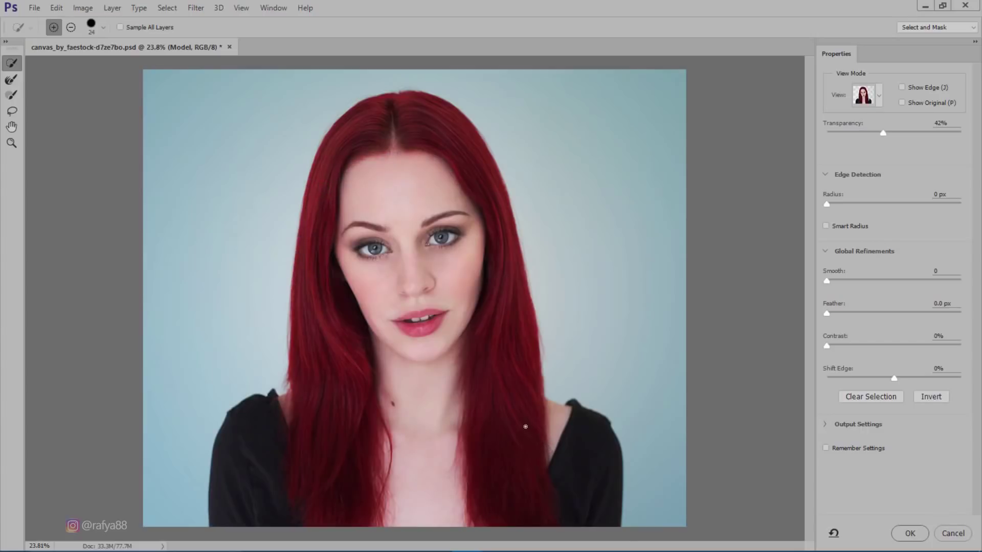
# Step: Refine the left and right hair edges with the Refine Edge Brush
pyautogui.click(11, 80)
pyautogui.moveTo(280, 367); pyautogui.dragTo(310, 156)
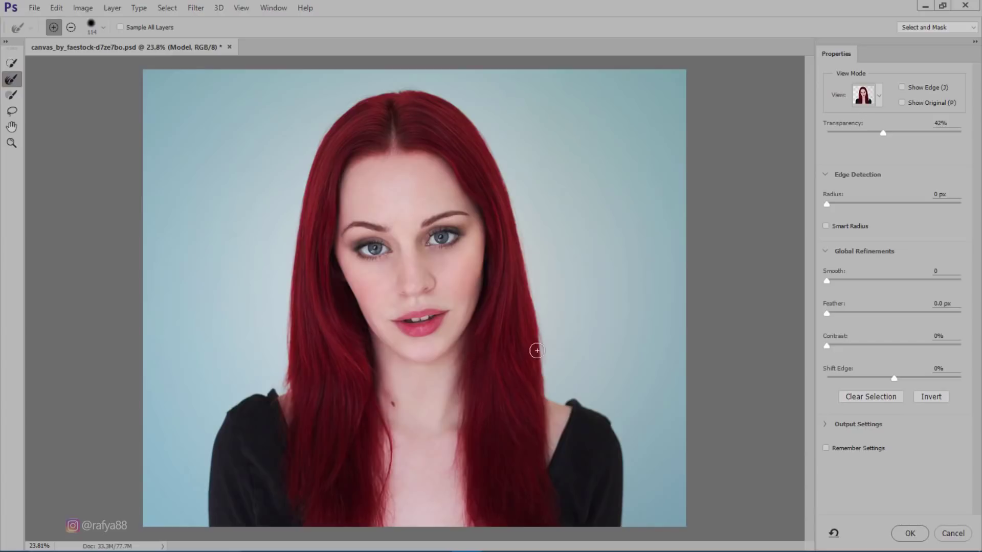
pyautogui.moveTo(532, 350)
pyautogui.mouseDown()
pyautogui.moveTo(540, 302)
pyautogui.moveTo(515, 189)
pyautogui.moveTo(475, 122)
pyautogui.moveTo(416, 83)
pyautogui.moveTo(335, 105)
pyautogui.mouseUp()
# Step: Check edges at 25% then about 34% overlay transparency and output a layer mask
pyautogui.moveTo(882, 132); pyautogui.dragTo(974, 129)
pyautogui.write('25')
pyautogui.press('Return')
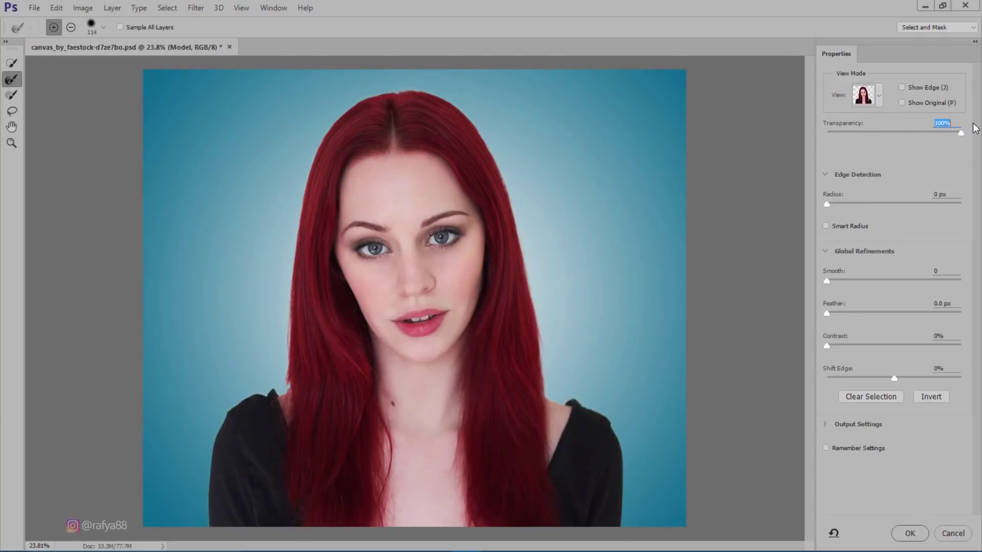
pyautogui.moveTo(961, 132); pyautogui.dragTo(872, 133)
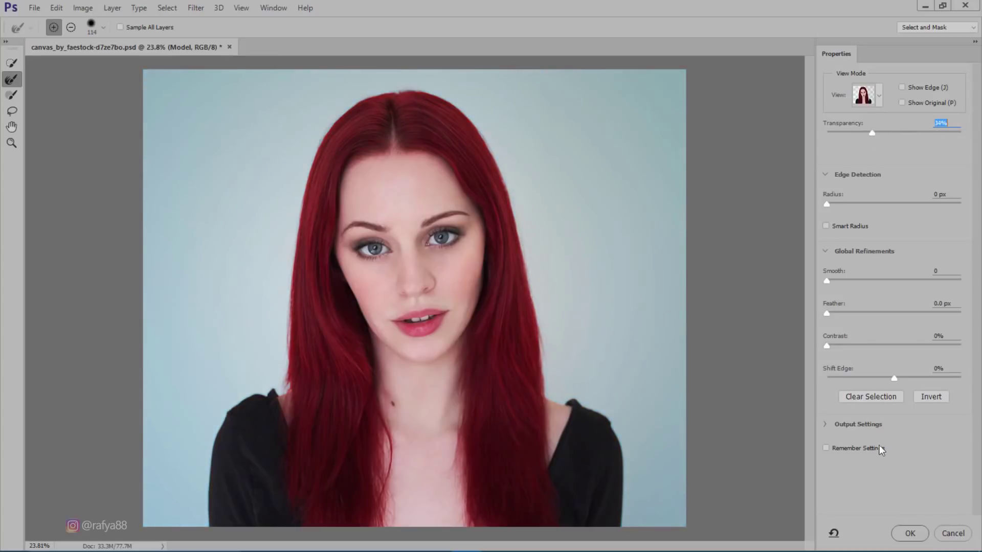
pyautogui.click(910, 533)
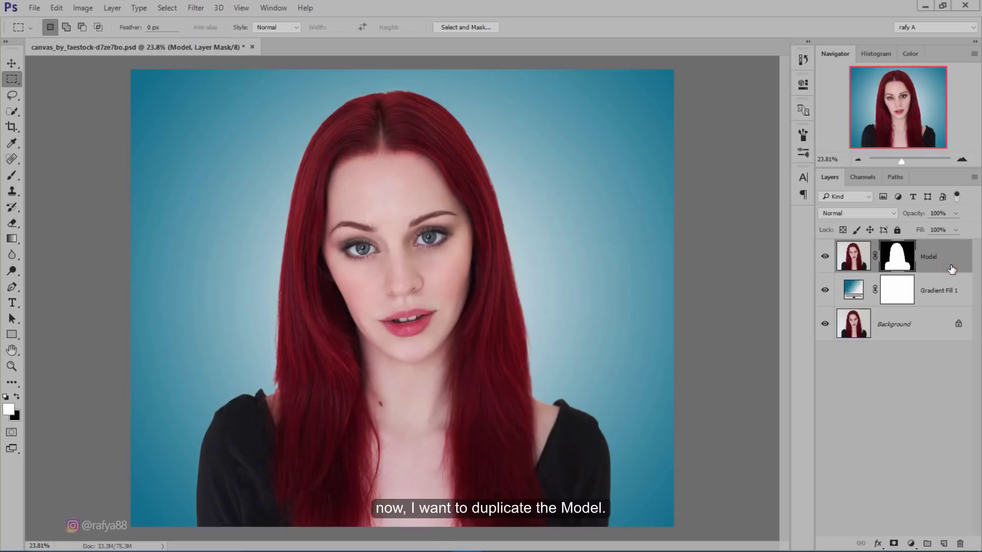
# Step: Duplicate the Model layer and apply Model copy's layer mask to bake in the cutout
pyautogui.moveTo(949, 268); pyautogui.dragTo(945, 542)
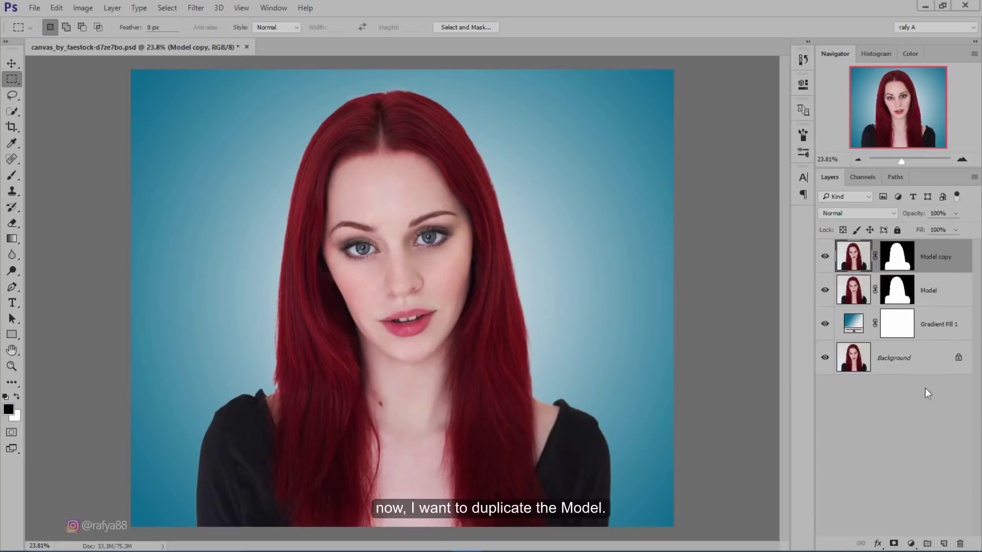
pyautogui.click(894, 259)
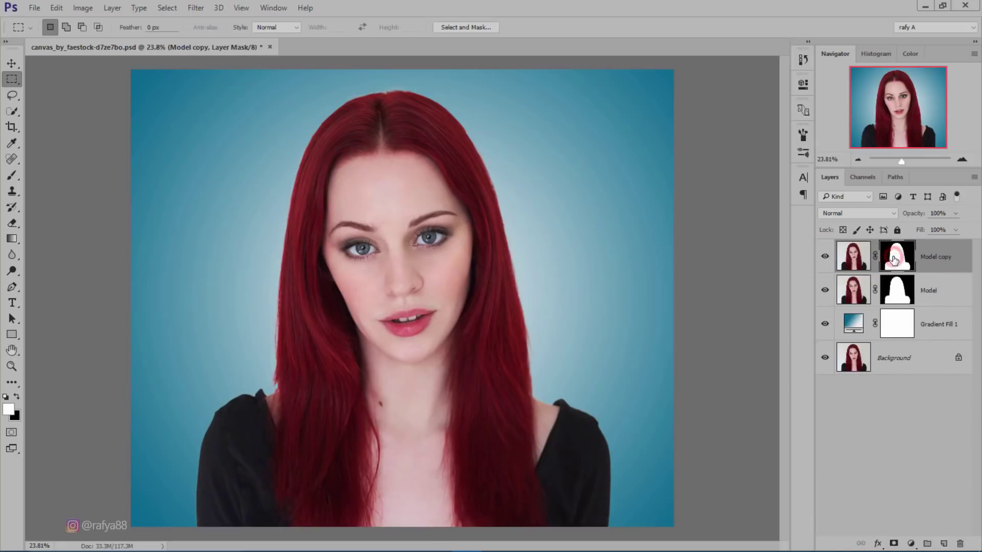
pyautogui.rightClick(894, 260)
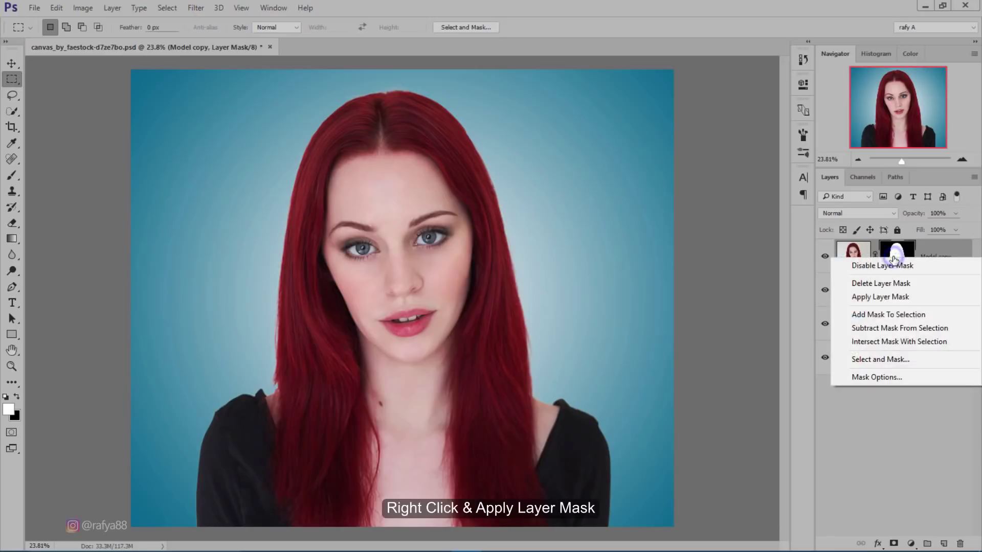
pyautogui.click(894, 299)
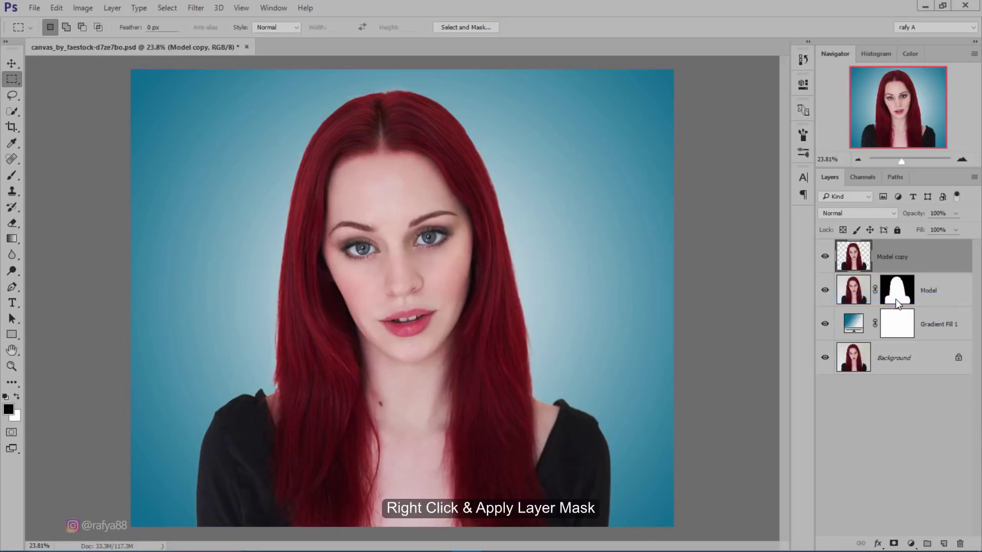
# Step: Open the Liquify filter on Model copy with the face-aware Face tool
pyautogui.click(195, 8)
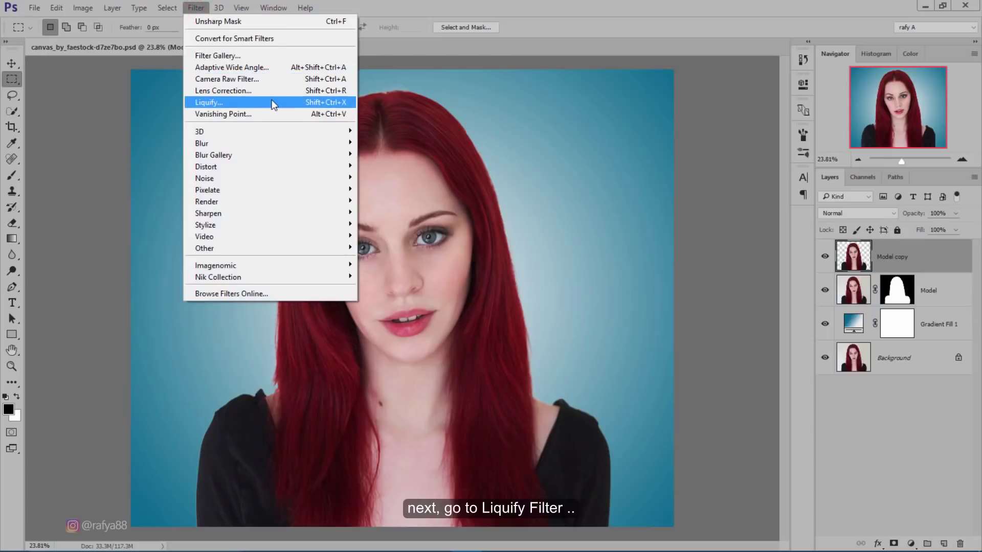
pyautogui.click(272, 102)
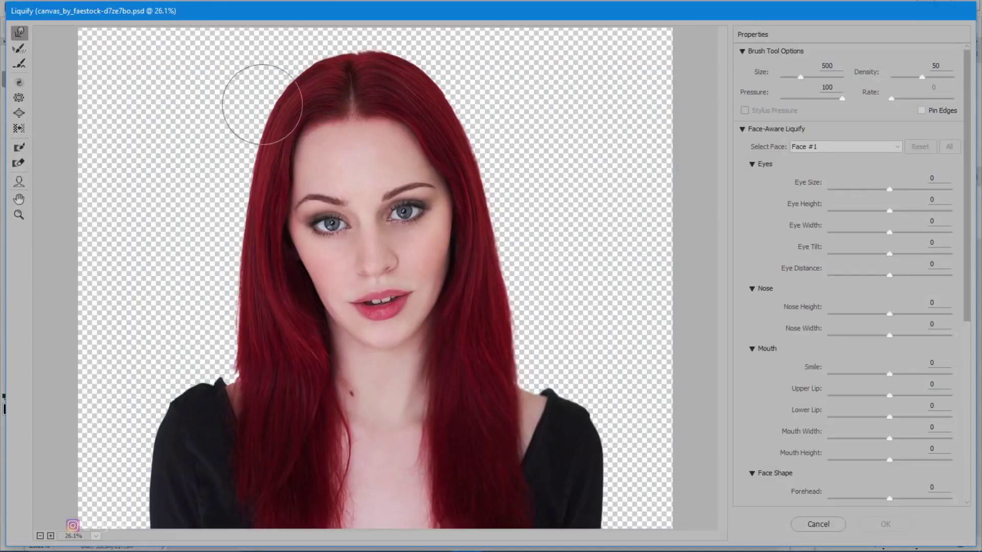
pyautogui.click(20, 183)
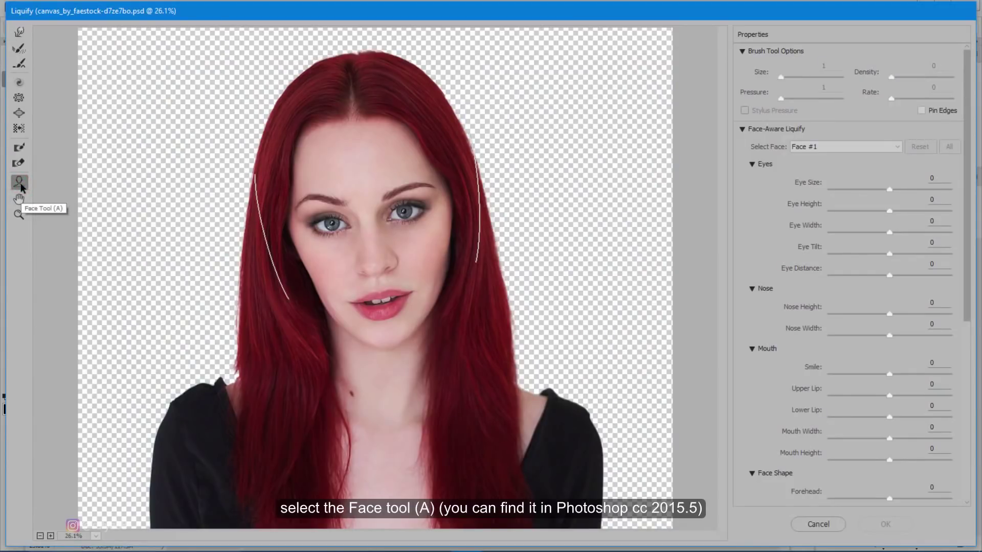
pyautogui.scroll(1, 404, 286)
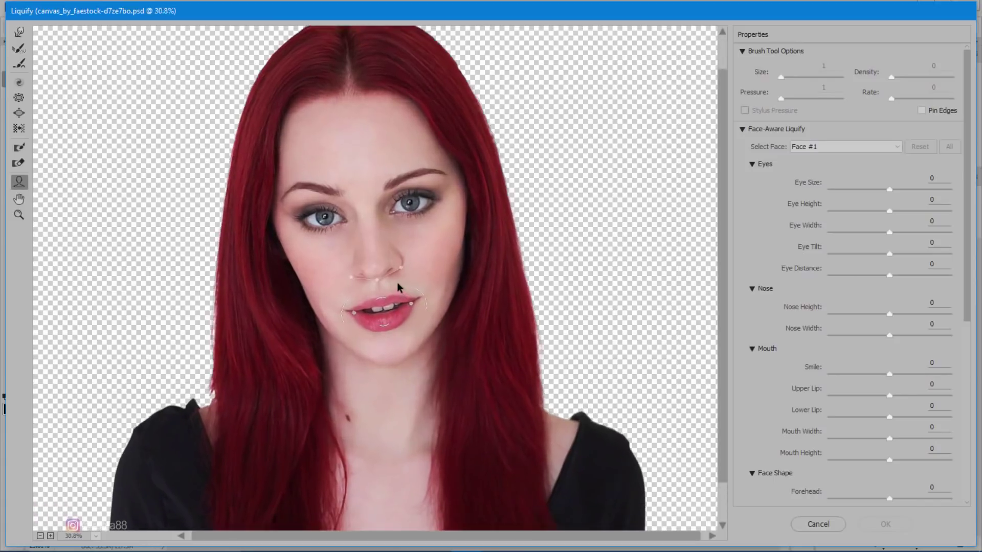
pyautogui.scroll(1, 434, 263)
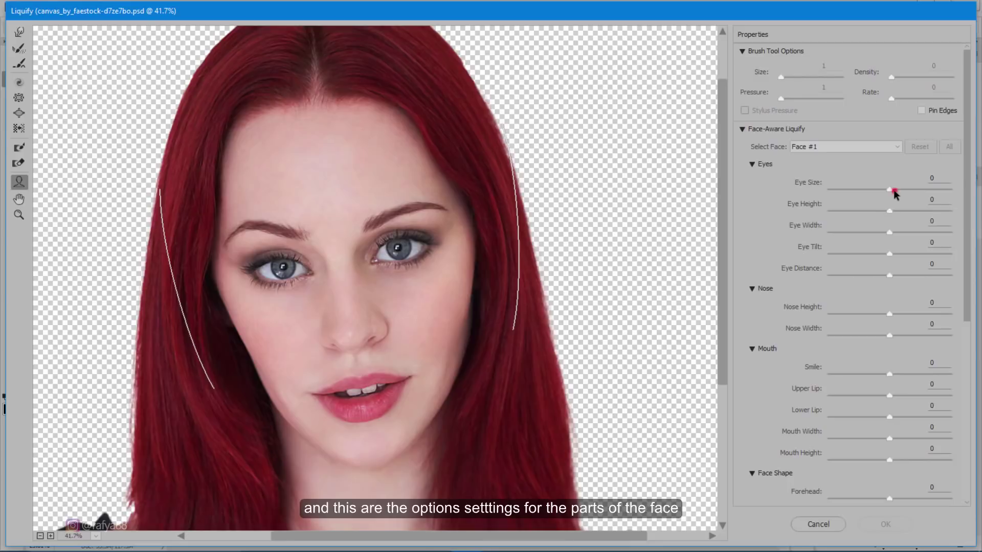
# Step: Set Eye Size to 100, widen and tilt the eyes, and bring them closer together
pyautogui.moveTo(889, 190); pyautogui.dragTo(960, 191)
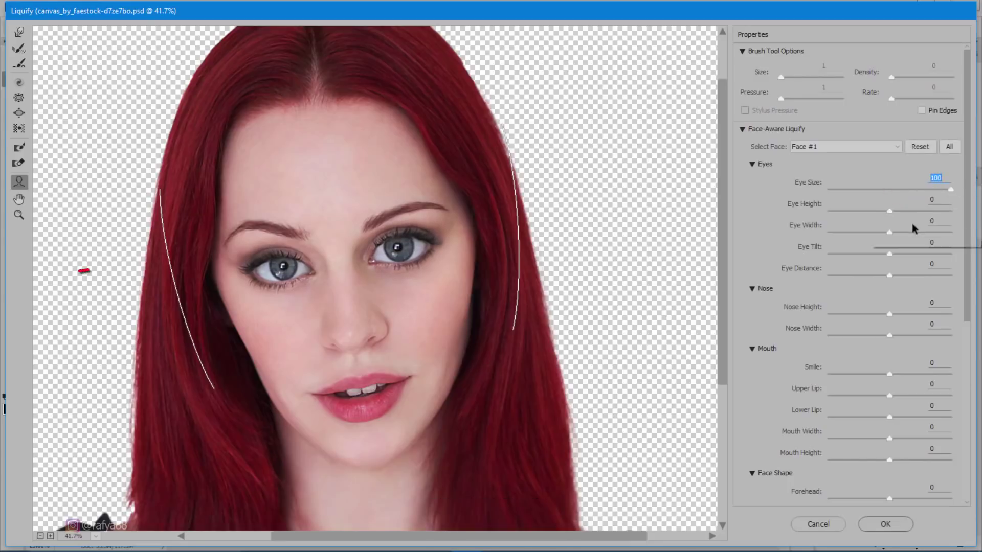
pyautogui.click(891, 210)
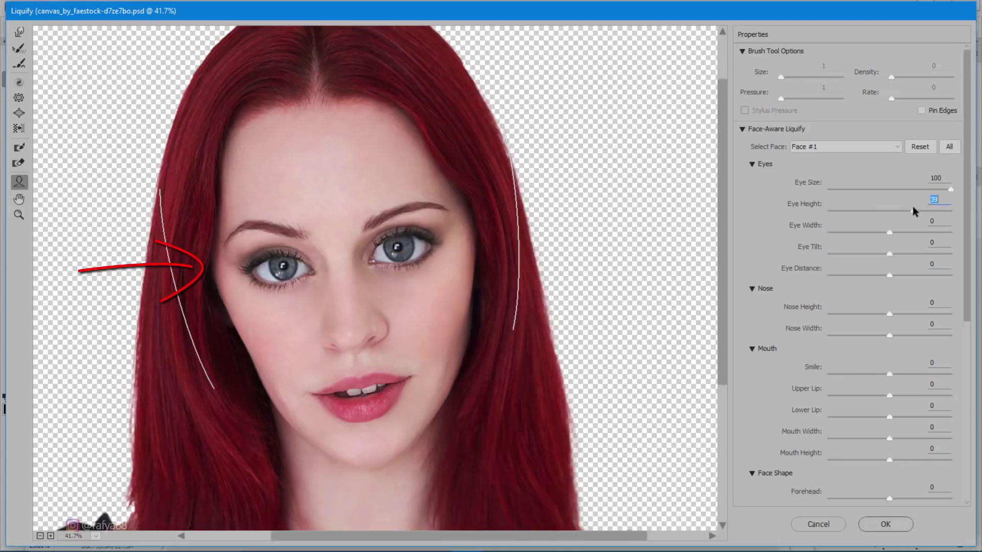
pyautogui.moveTo(889, 231); pyautogui.dragTo(895, 233)
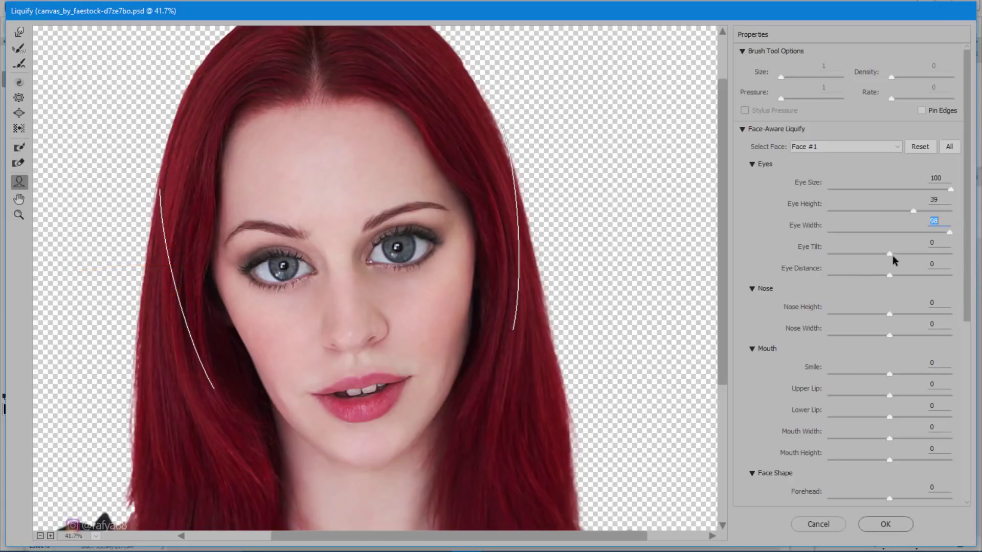
pyautogui.moveTo(891, 255)
pyautogui.mouseDown()
pyautogui.moveTo(906, 275)
pyautogui.moveTo(938, 269)
pyautogui.mouseUp()
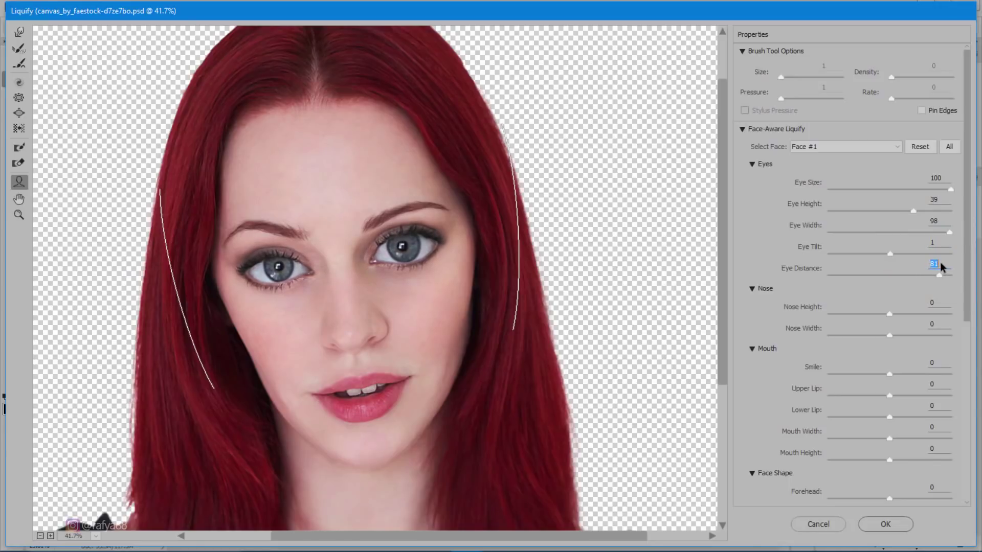
pyautogui.moveTo(941, 266); pyautogui.dragTo(939, 266)
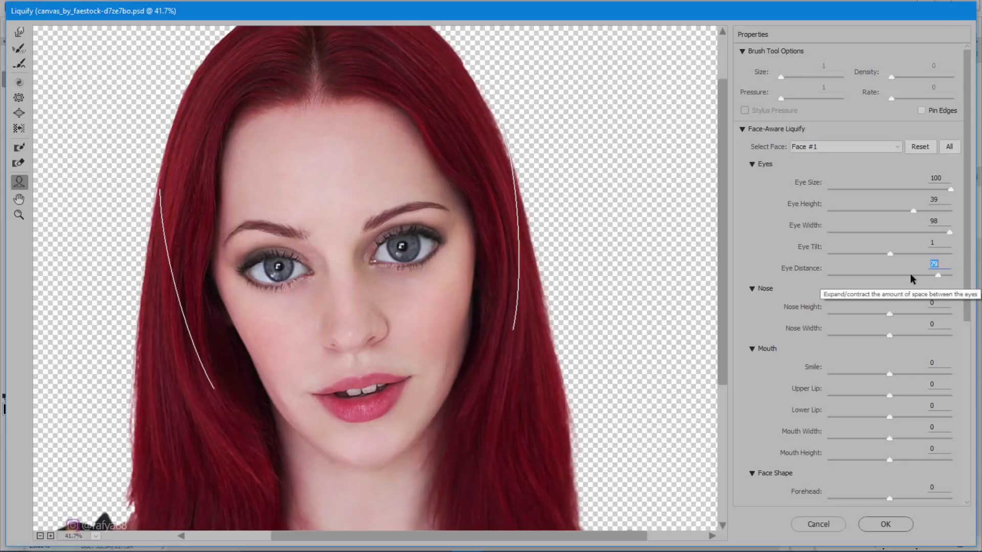
pyautogui.moveTo(938, 275); pyautogui.dragTo(922, 275)
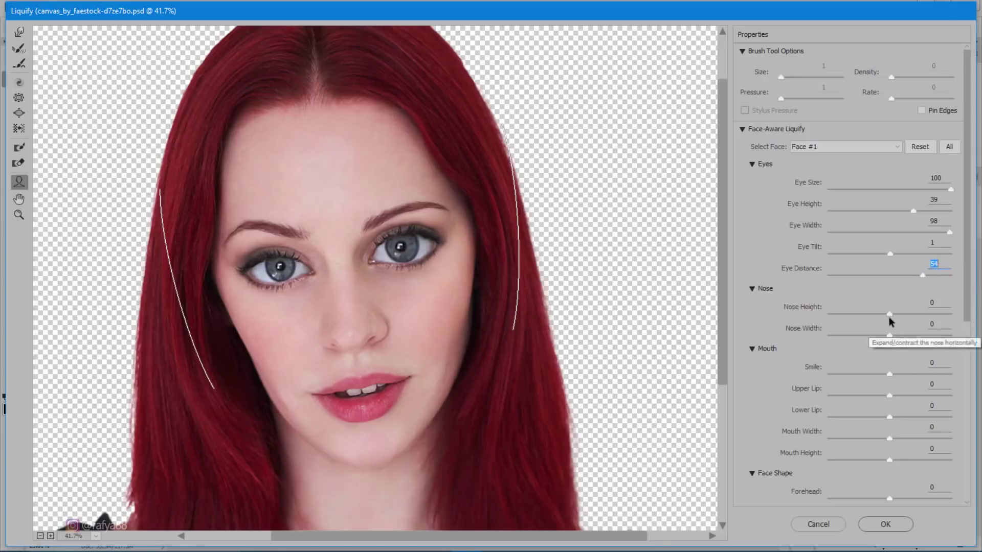
# Step: Lengthen the nose, Nose Width -100, Smile -71, narrow the mouth, Mouth Height -100
pyautogui.moveTo(889, 314); pyautogui.dragTo(938, 313)
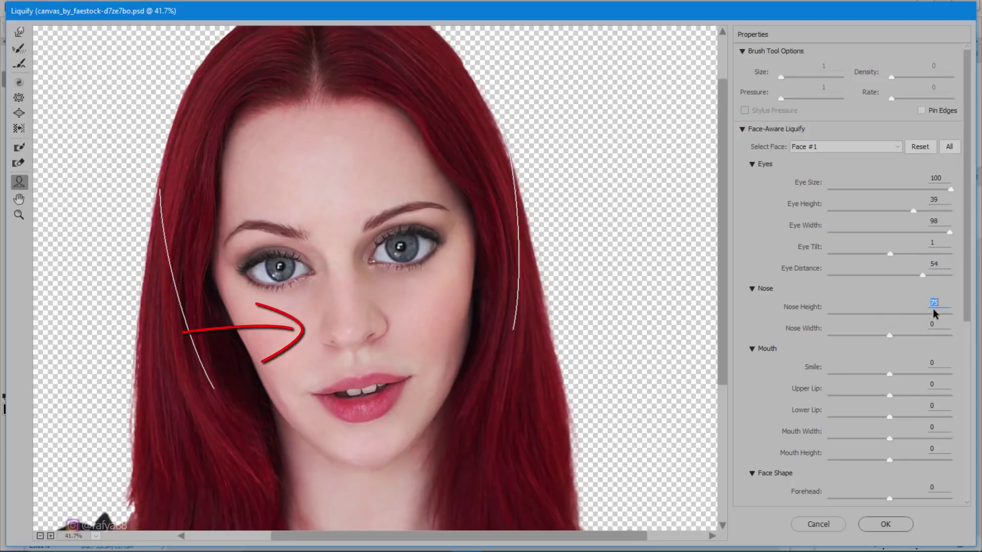
pyautogui.click(890, 335)
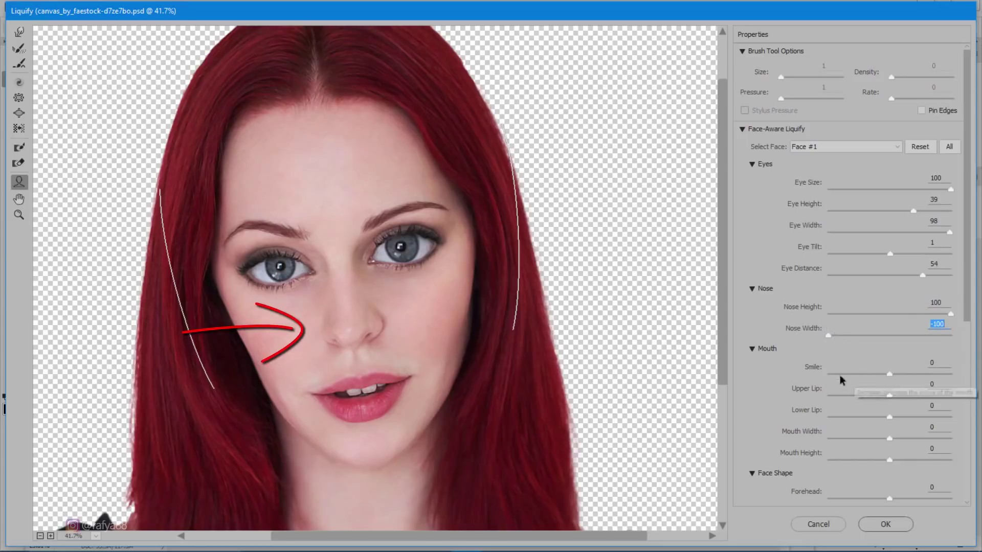
pyautogui.moveTo(889, 374)
pyautogui.mouseDown()
pyautogui.moveTo(843, 376)
pyautogui.moveTo(924, 377)
pyautogui.moveTo(846, 378)
pyautogui.mouseUp()
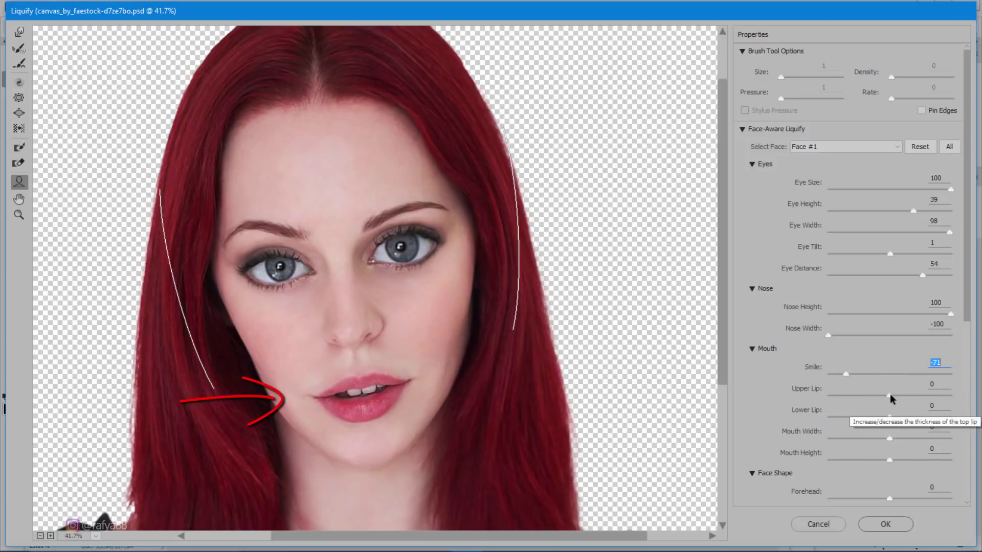
pyautogui.click(888, 438)
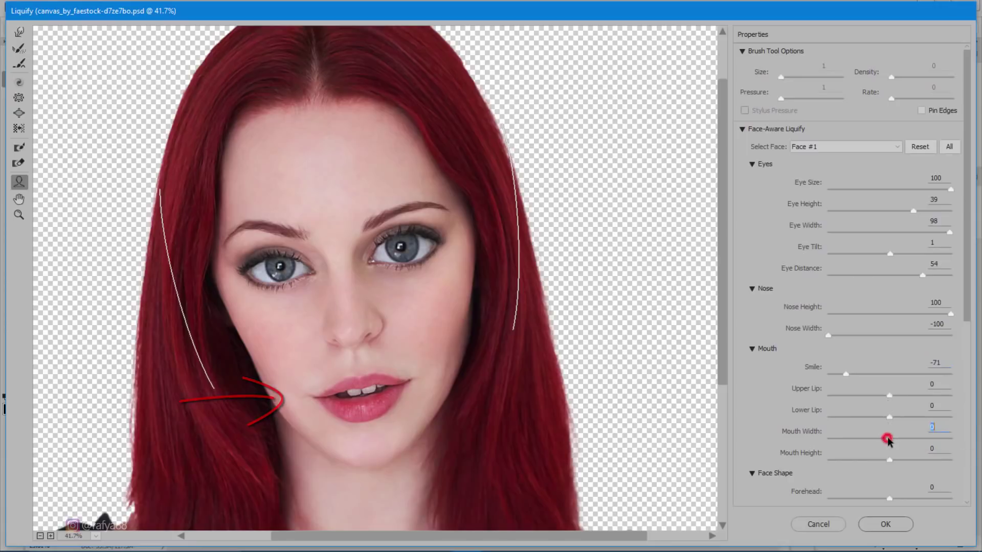
pyautogui.moveTo(860, 441); pyautogui.dragTo(794, 437)
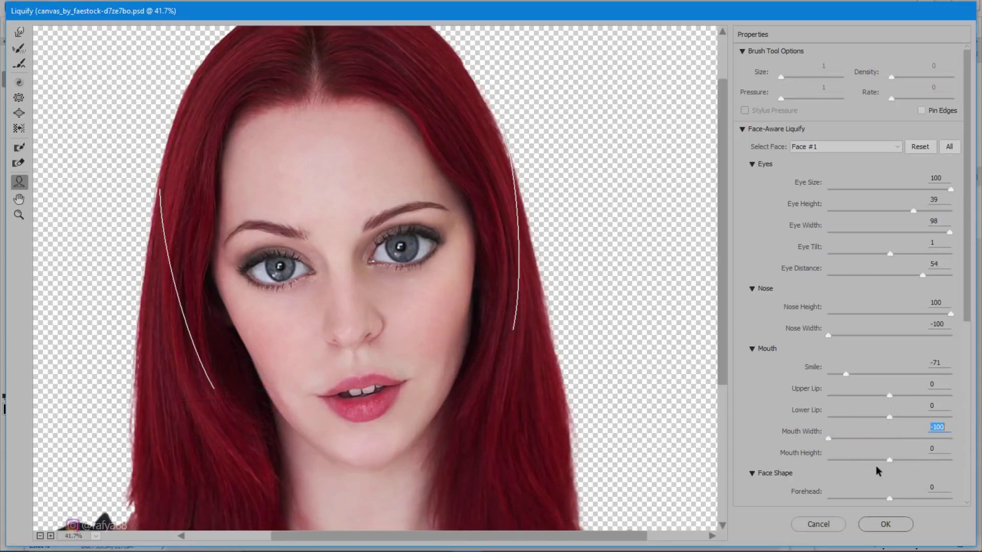
pyautogui.click(889, 459)
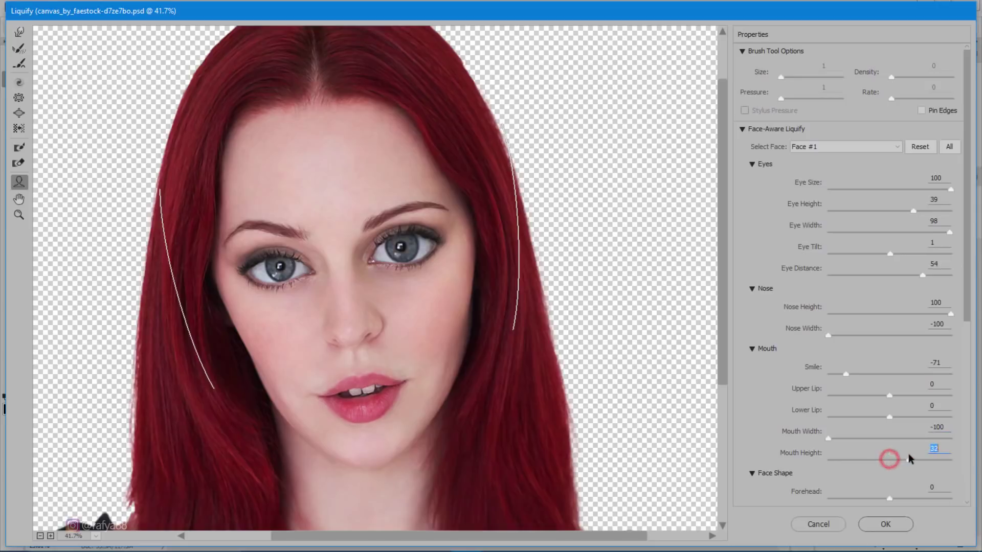
pyautogui.moveTo(910, 459); pyautogui.dragTo(854, 457)
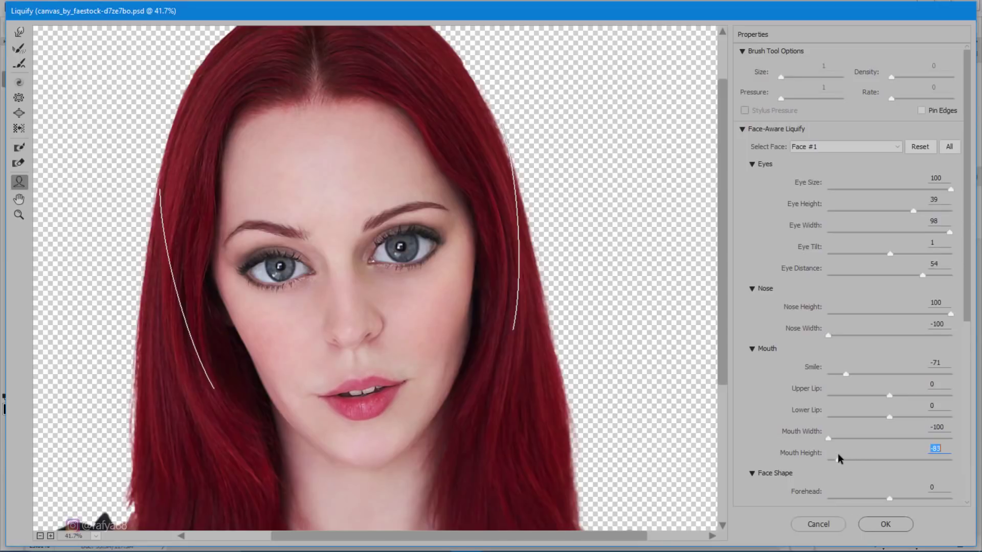
pyautogui.moveTo(892, 395); pyautogui.dragTo(907, 399)
# Step: Drag Forehead to -100 and Chin Height to 100
pyautogui.scroll(-2, 813, 437)
pyautogui.scroll(-3, 788, 427)
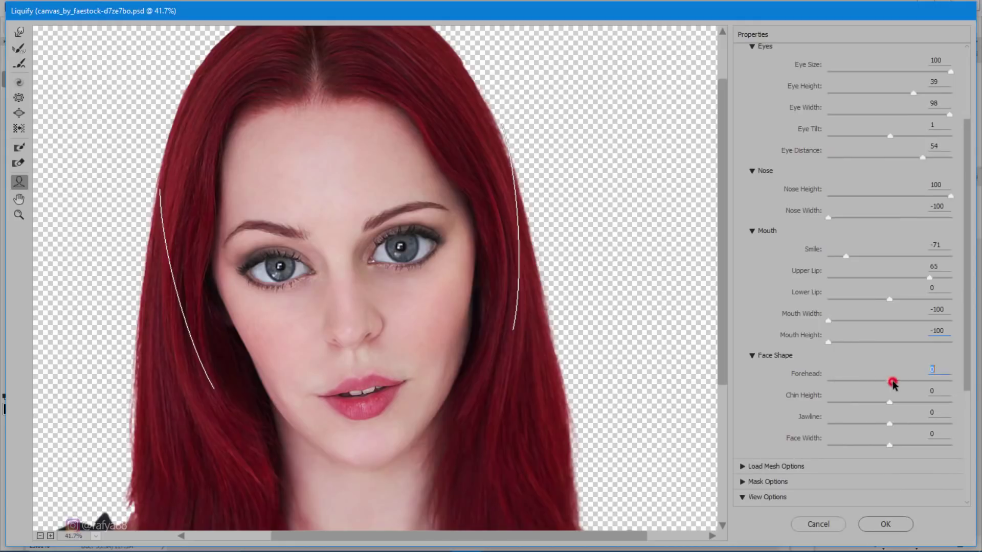
pyautogui.moveTo(889, 381); pyautogui.dragTo(839, 386)
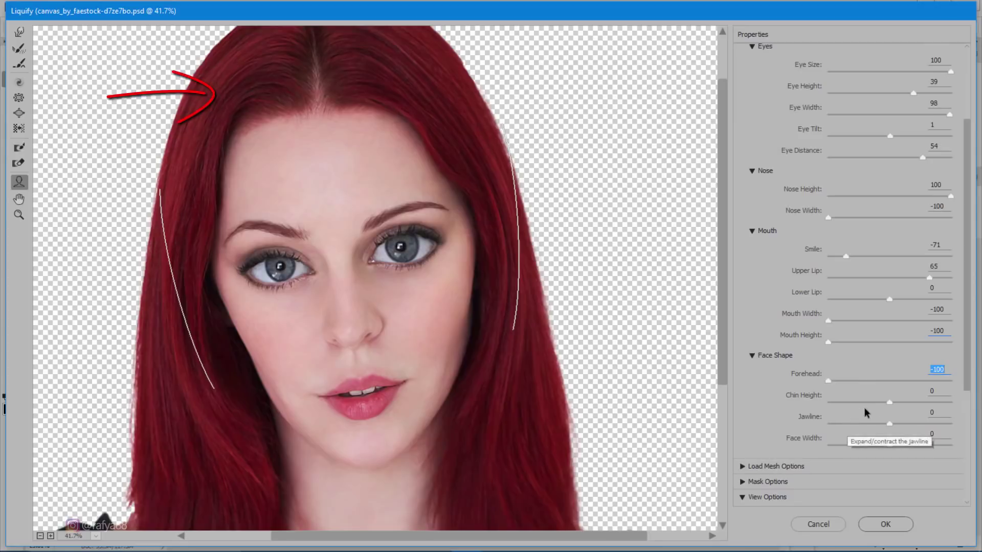
pyautogui.moveTo(889, 403)
pyautogui.mouseDown()
pyautogui.moveTo(875, 404)
pyautogui.moveTo(948, 394)
pyautogui.mouseUp()
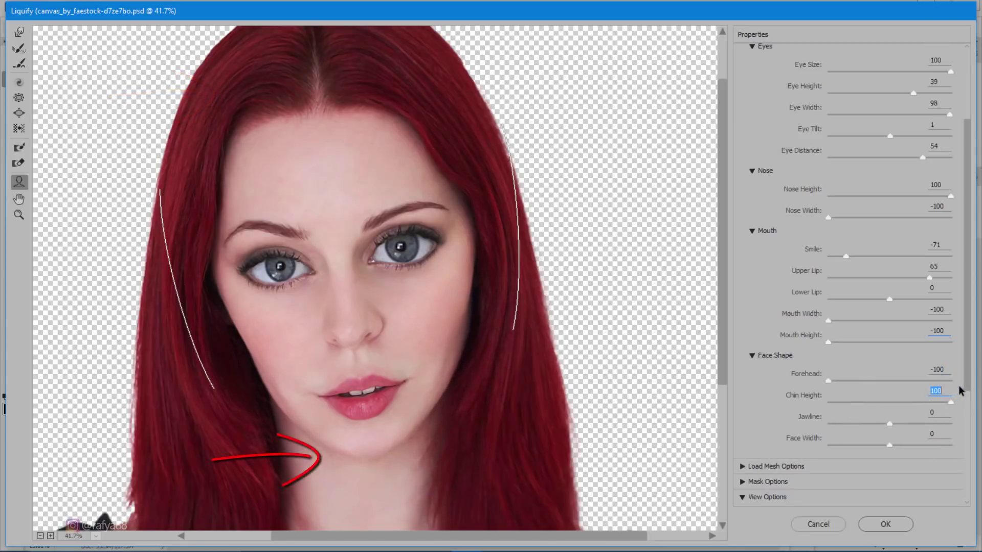
# Step: Set Jawline to -100 and Face Width to 14, then fit the image in view
pyautogui.scroll(-1, 882, 429)
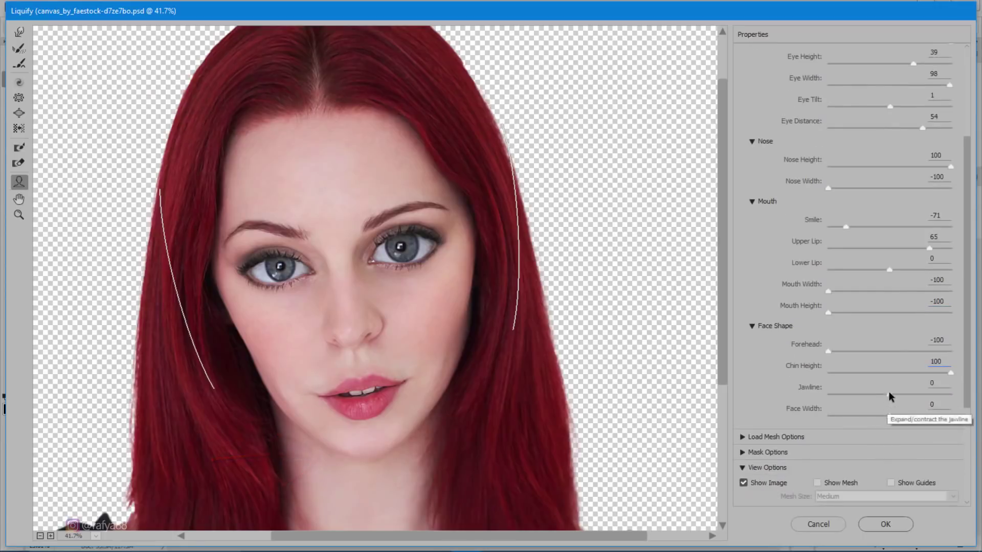
pyautogui.moveTo(889, 394); pyautogui.dragTo(830, 387)
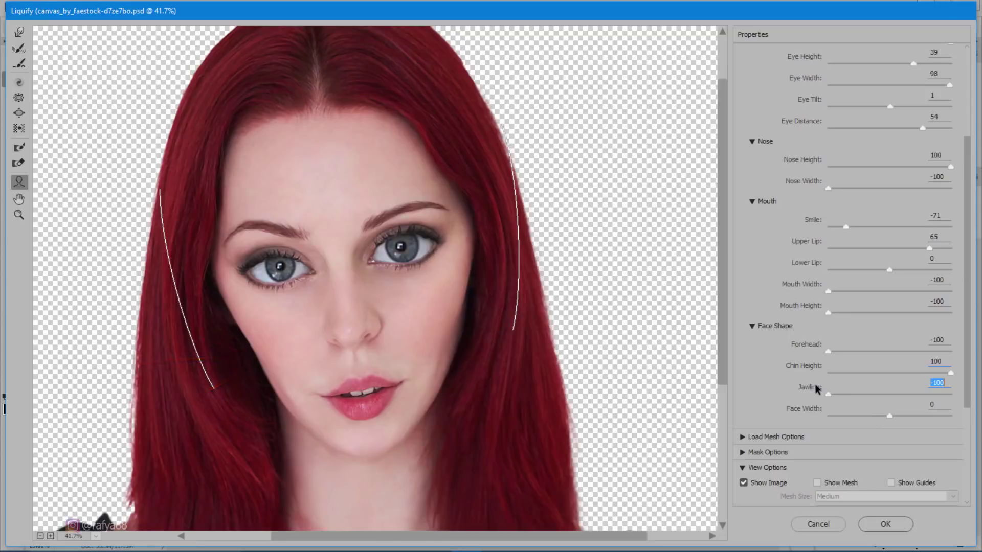
pyautogui.scroll(-1, 845, 422)
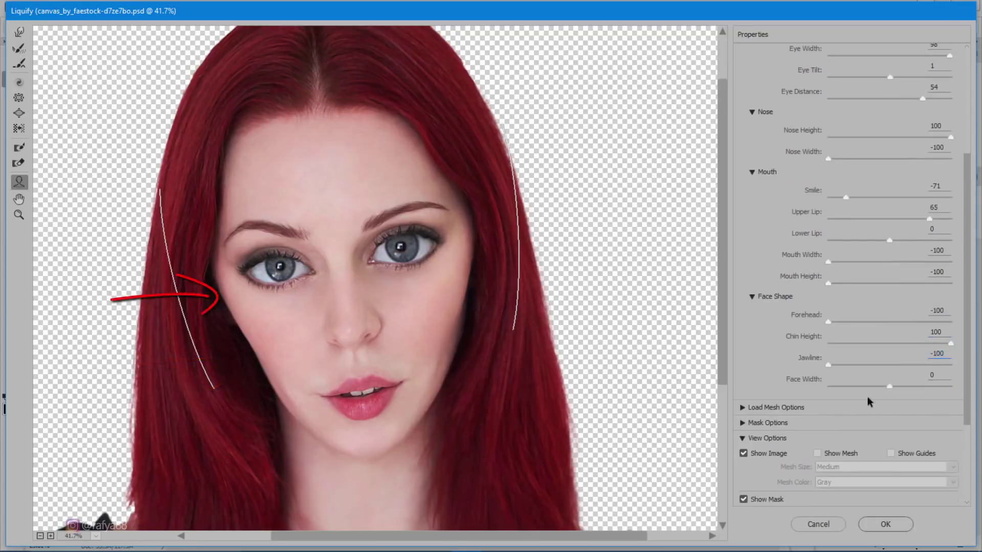
pyautogui.moveTo(891, 388)
pyautogui.mouseDown()
pyautogui.moveTo(903, 389)
pyautogui.moveTo(868, 386)
pyautogui.moveTo(913, 388)
pyautogui.mouseUp()
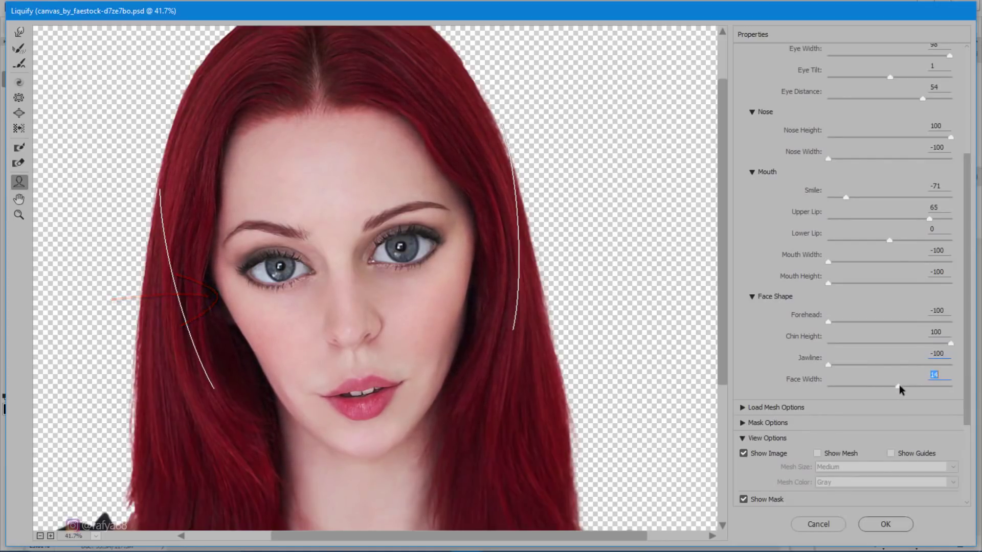
pyautogui.hotkey('ctrl', '0')
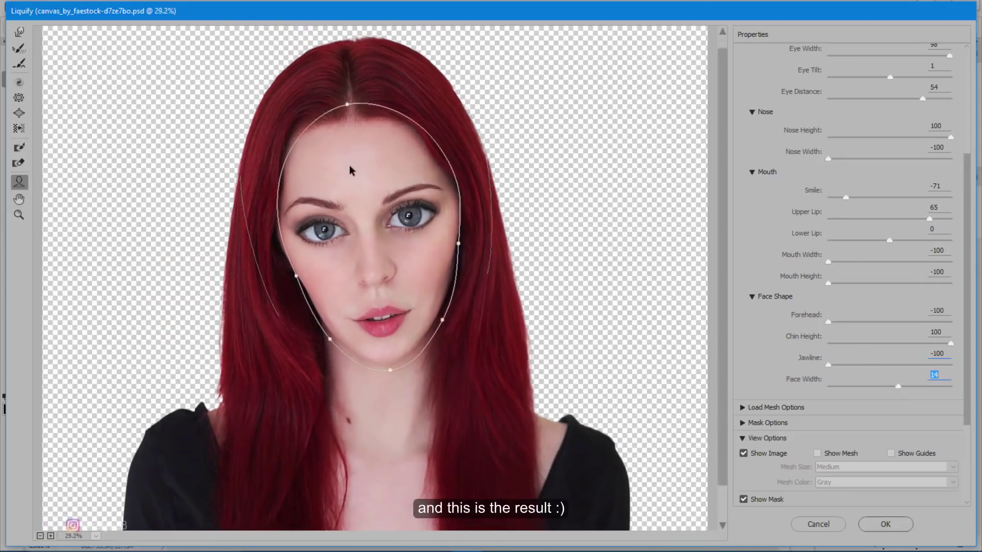
pyautogui.scroll(1, 350, 165)
pyautogui.scroll(1, 351, 164)
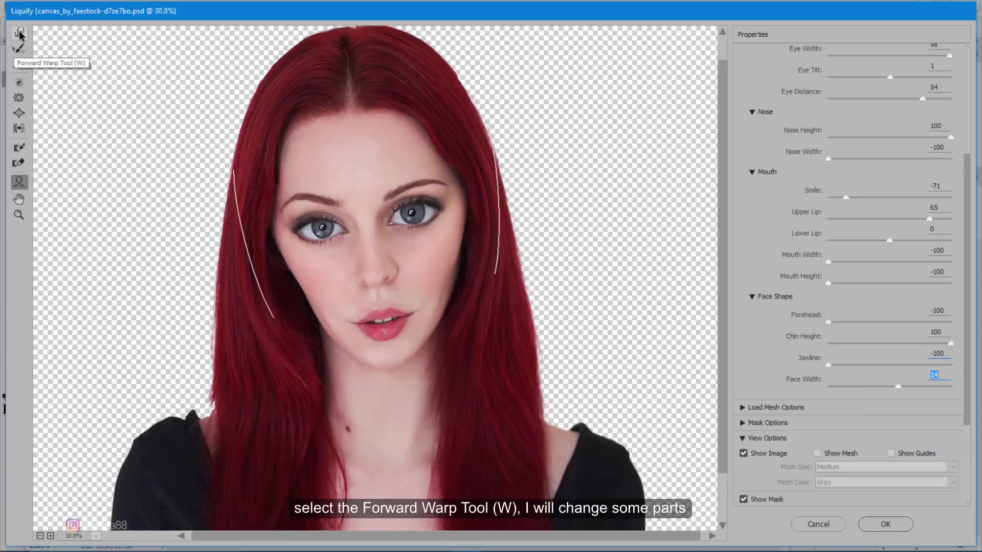
# Step: With the Forward Warp tool, nudge the left and right cheek and jaw contours inward
pyautogui.click(19, 32)
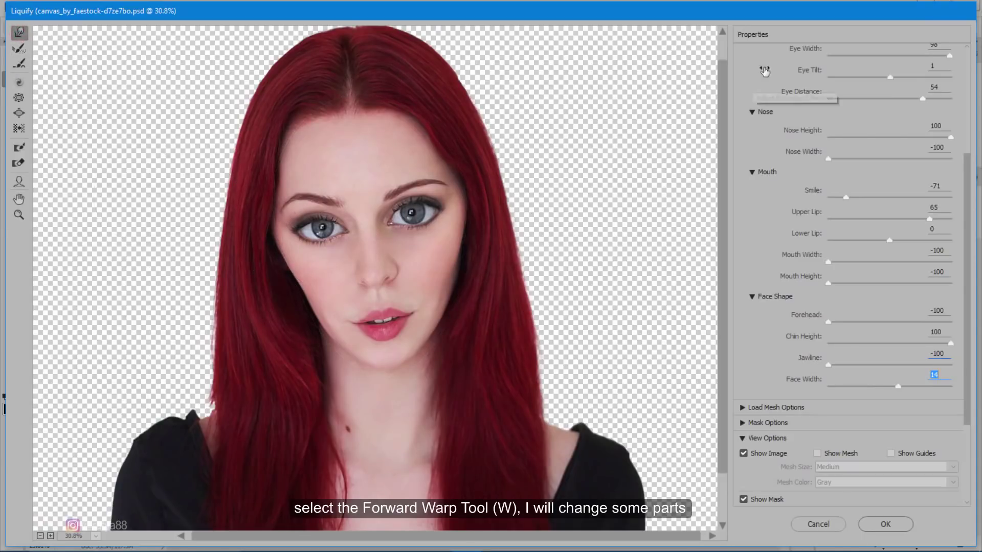
pyautogui.scroll(3, 910, 169)
pyautogui.scroll(2, 920, 180)
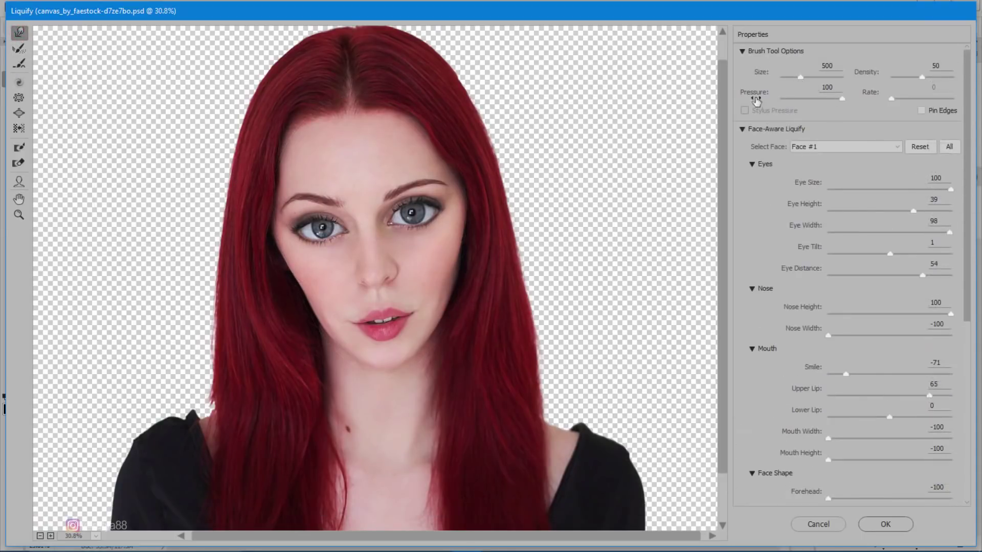
pyautogui.moveTo(309, 294); pyautogui.dragTo(300, 302)
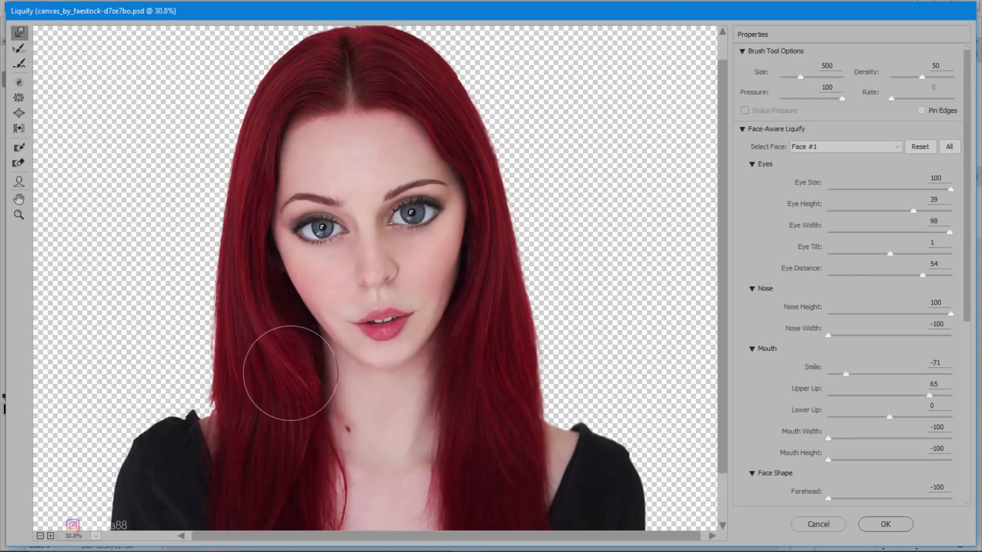
pyautogui.moveTo(437, 268); pyautogui.dragTo(439, 272)
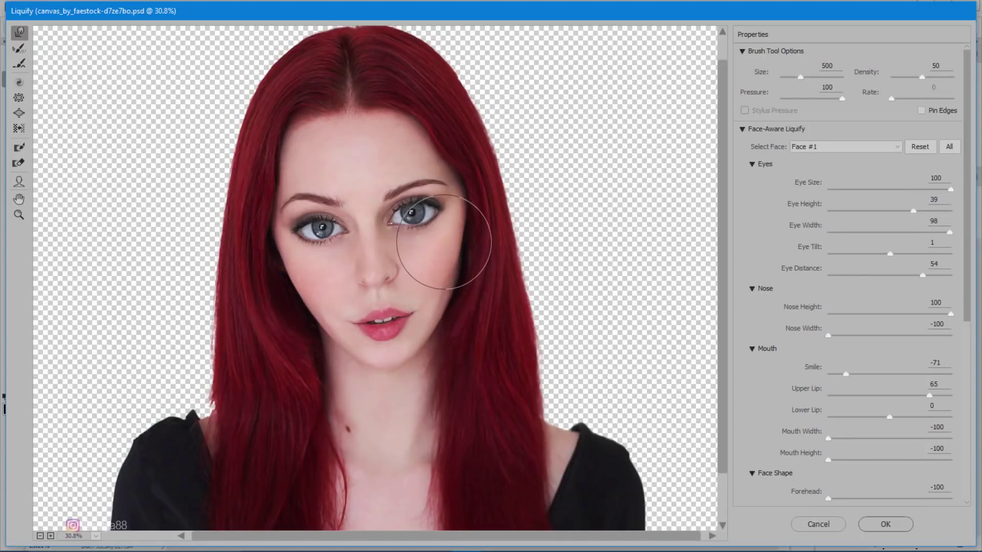
pyautogui.click(450, 248)
pyautogui.click(445, 279)
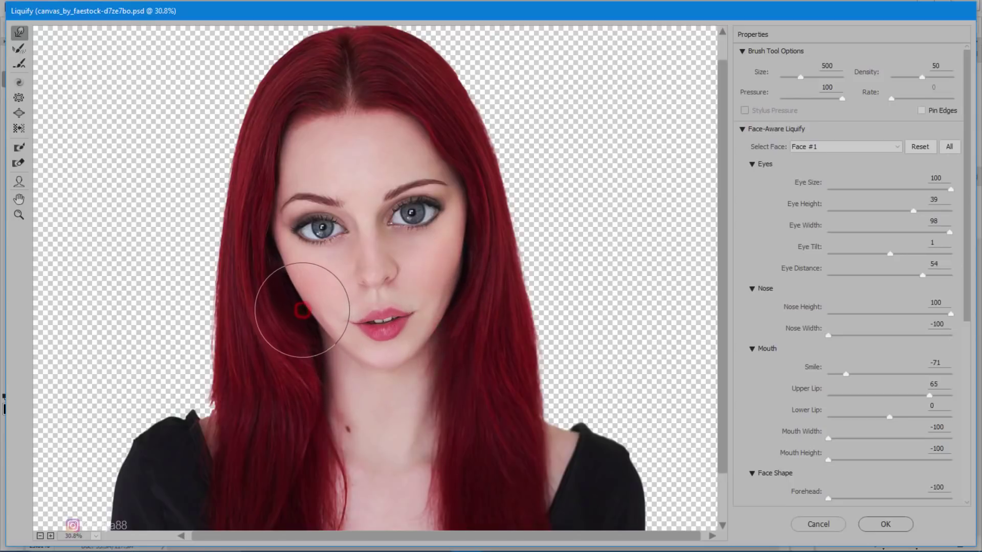
pyautogui.click(273, 264)
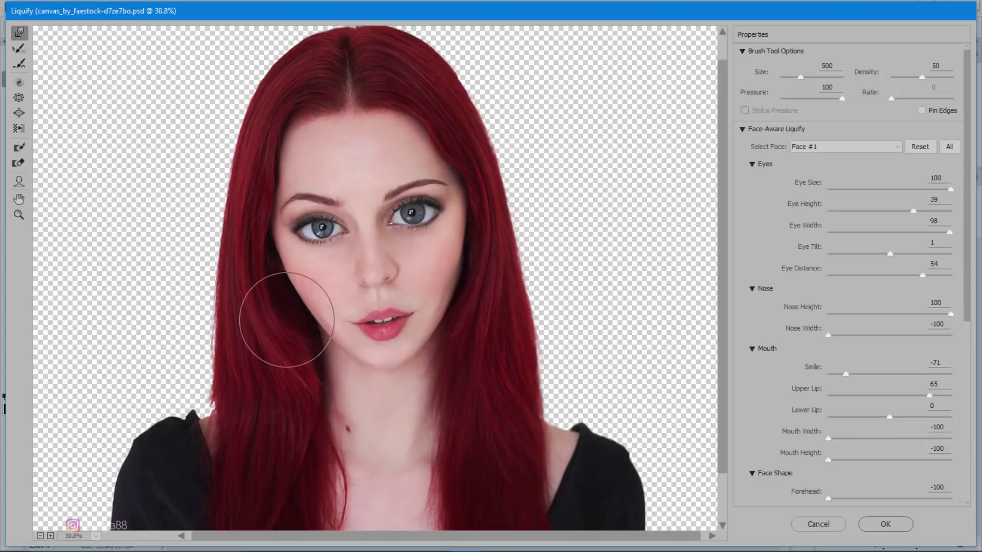
pyautogui.click(301, 319)
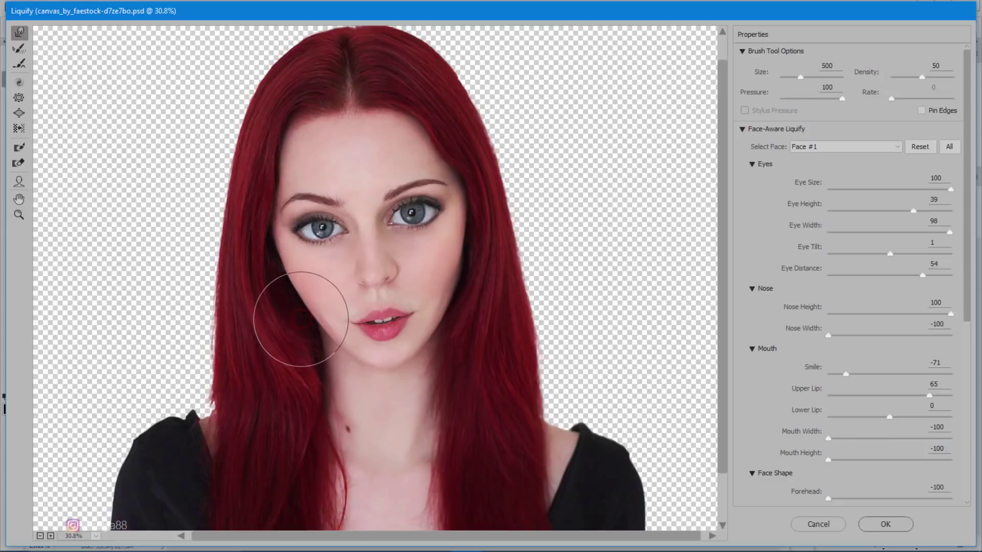
pyautogui.click(459, 332)
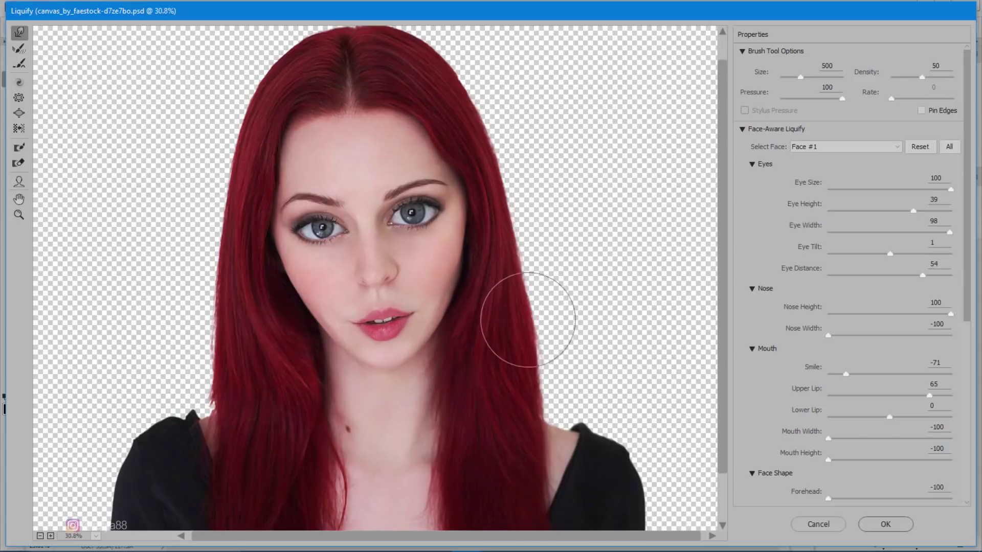
# Step: Push the right and left hair edges outward toward the shoulders
pyautogui.moveTo(531, 329)
pyautogui.mouseDown()
pyautogui.moveTo(539, 331)
pyautogui.moveTo(533, 383)
pyautogui.mouseUp()
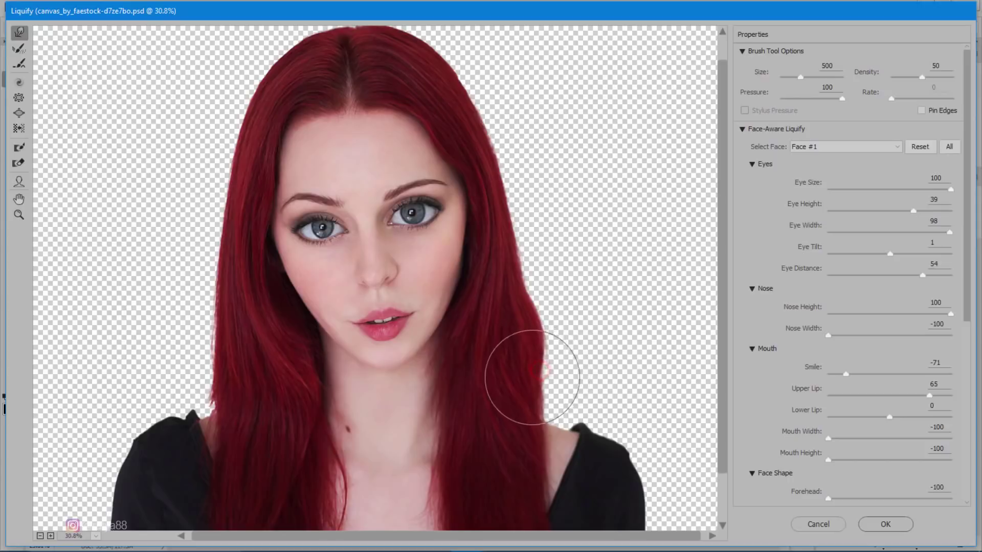
pyautogui.moveTo(533, 383); pyautogui.dragTo(531, 393)
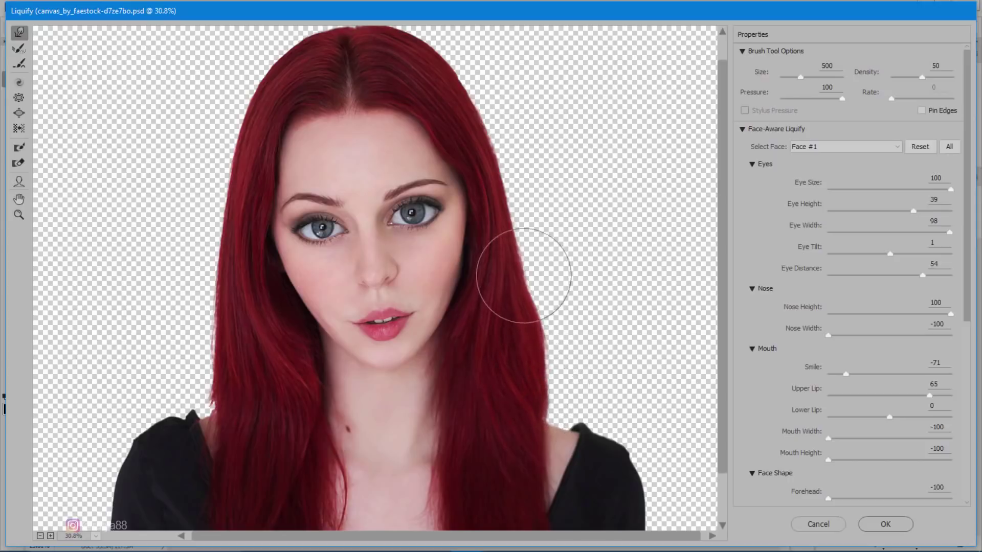
pyautogui.moveTo(263, 313); pyautogui.dragTo(207, 191)
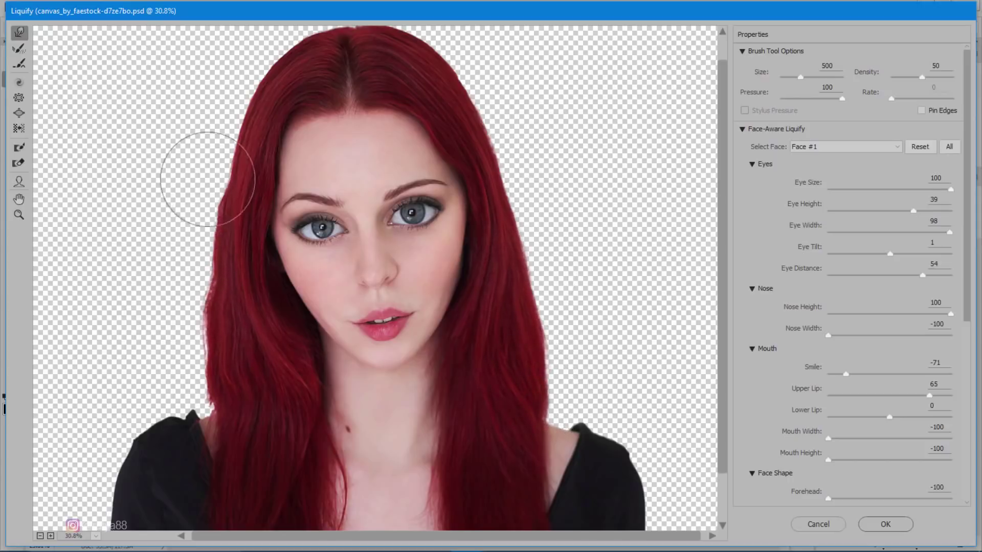
pyautogui.hotkey('ctrl', '0')
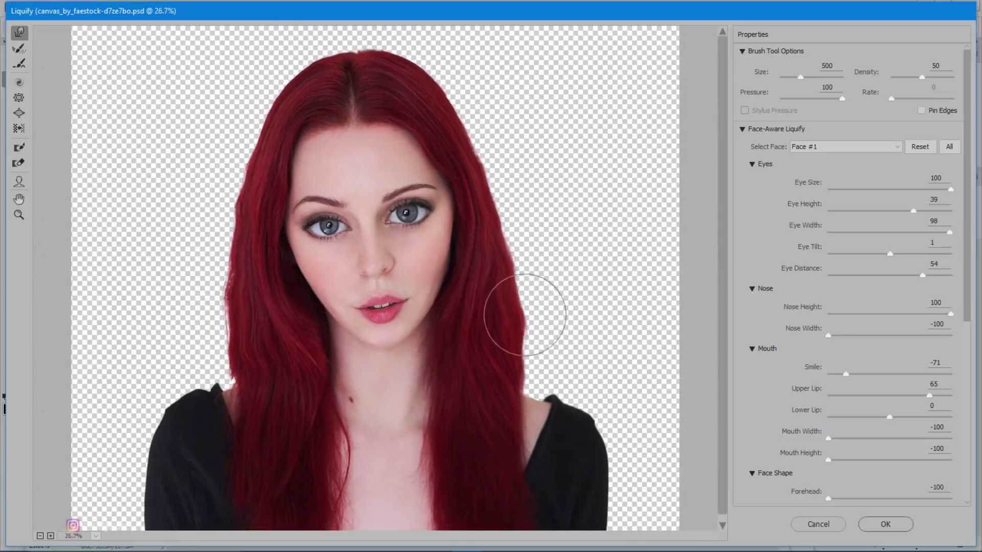
pyautogui.moveTo(246, 373); pyautogui.dragTo(235, 327)
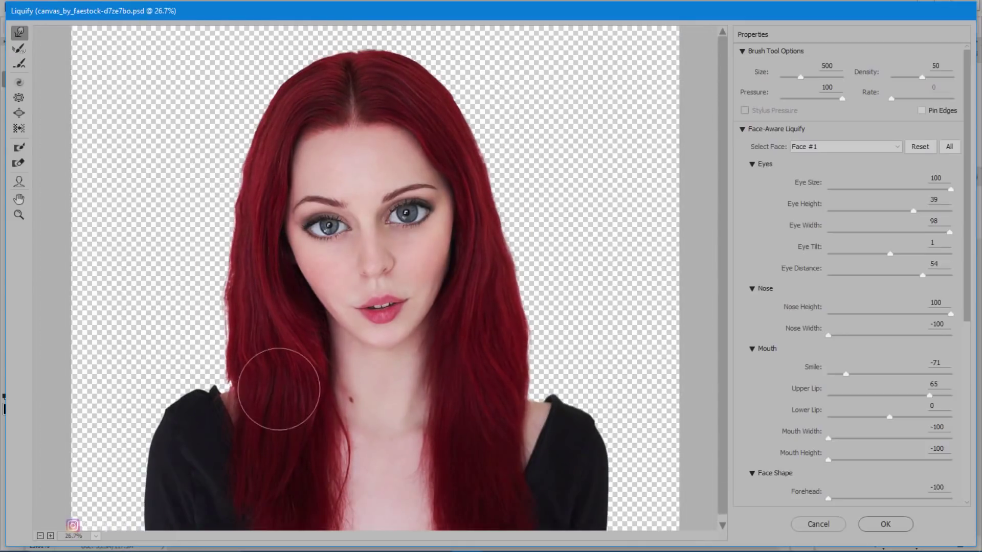
# Step: Enlarge the warp brush and push both shoulders of the black top inward
pyautogui.press(']')
pyautogui.hotkey('ctrl', '-')
pyautogui.moveTo(801, 77); pyautogui.dragTo(805, 77)
pyautogui.moveTo(176, 428); pyautogui.dragTo(175, 482)
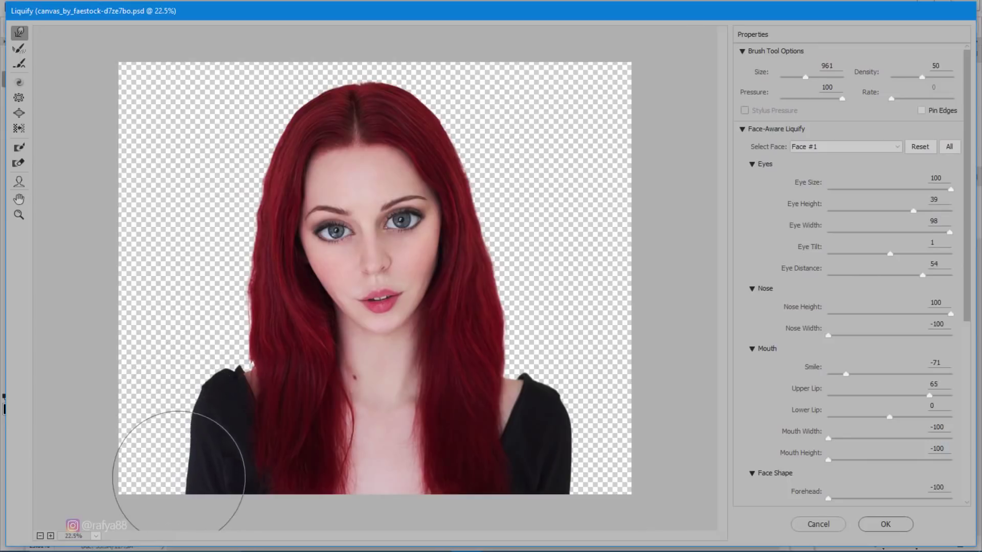
pyautogui.moveTo(565, 417); pyautogui.dragTo(527, 406)
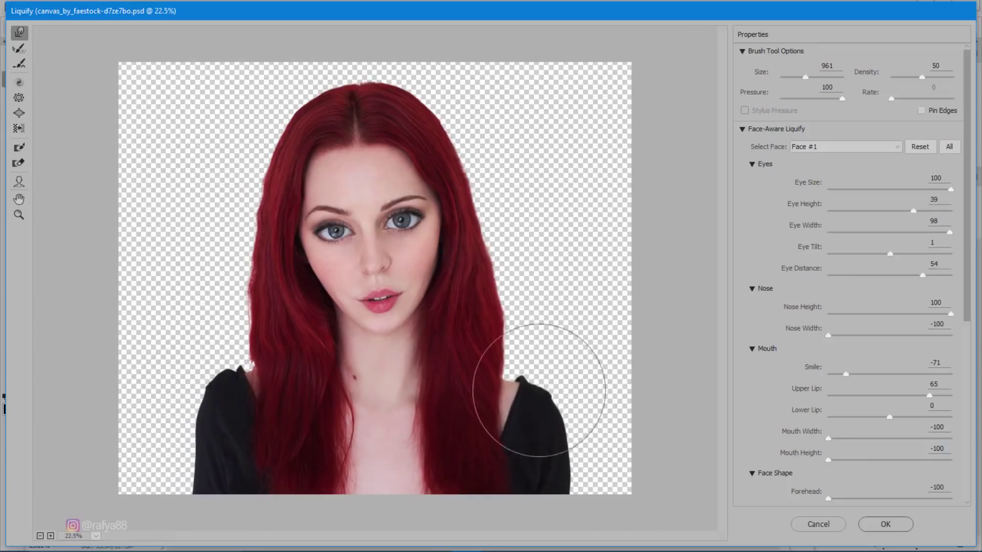
pyautogui.hotkey('ctrl', '+')
pyautogui.hotkey('ctrl', '+')
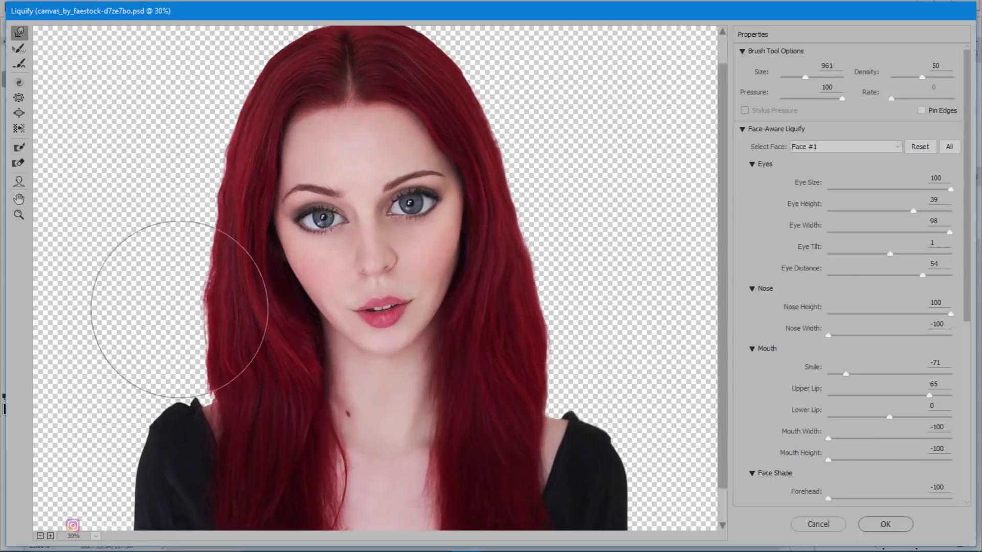
pyautogui.scroll(-1, 493, 219)
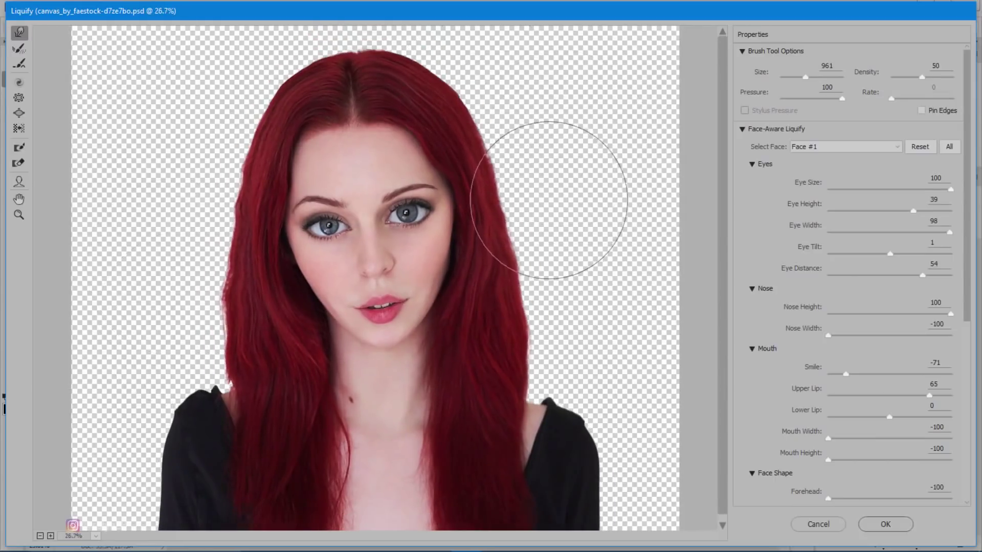
pyautogui.scroll(1, 245, 246)
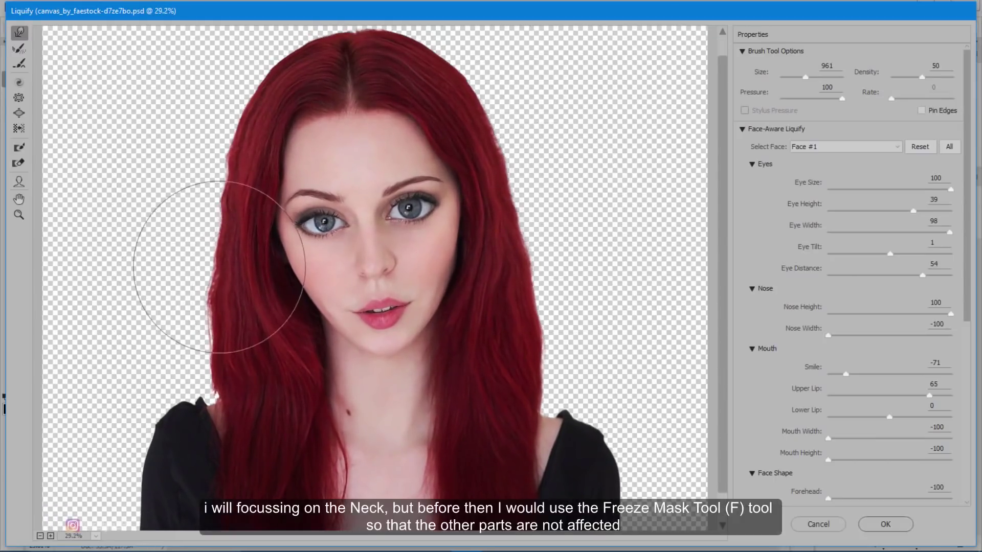
pyautogui.click(19, 149)
# Step: Freeze the face along the jaw line to protect it from warping
pyautogui.scroll(3, 358, 341)
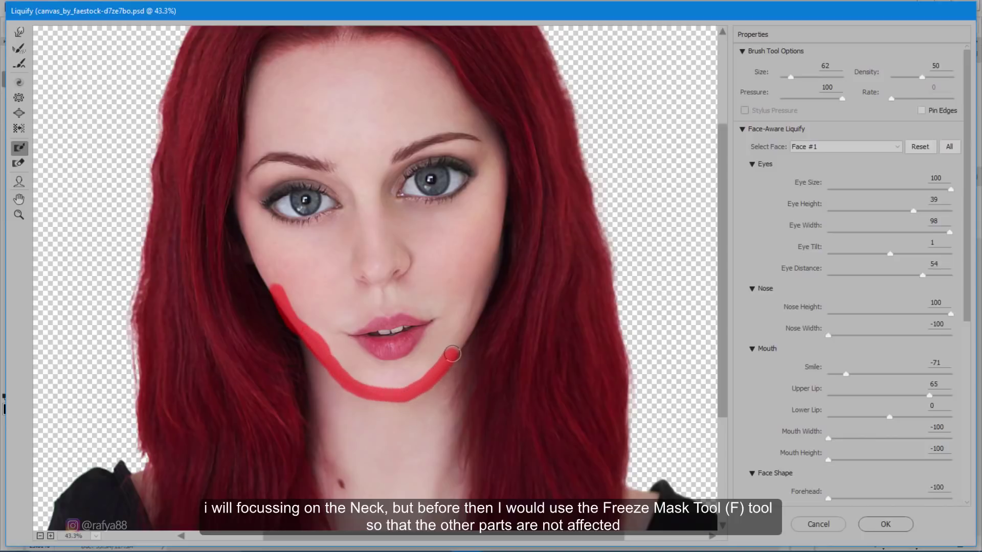
pyautogui.moveTo(474, 322); pyautogui.dragTo(486, 294)
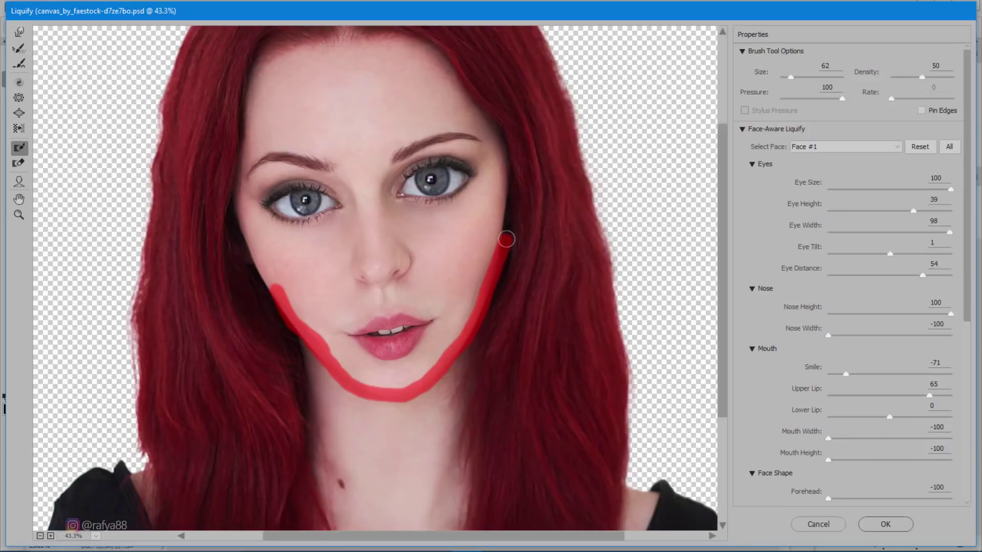
pyautogui.scroll(-1, 348, 318)
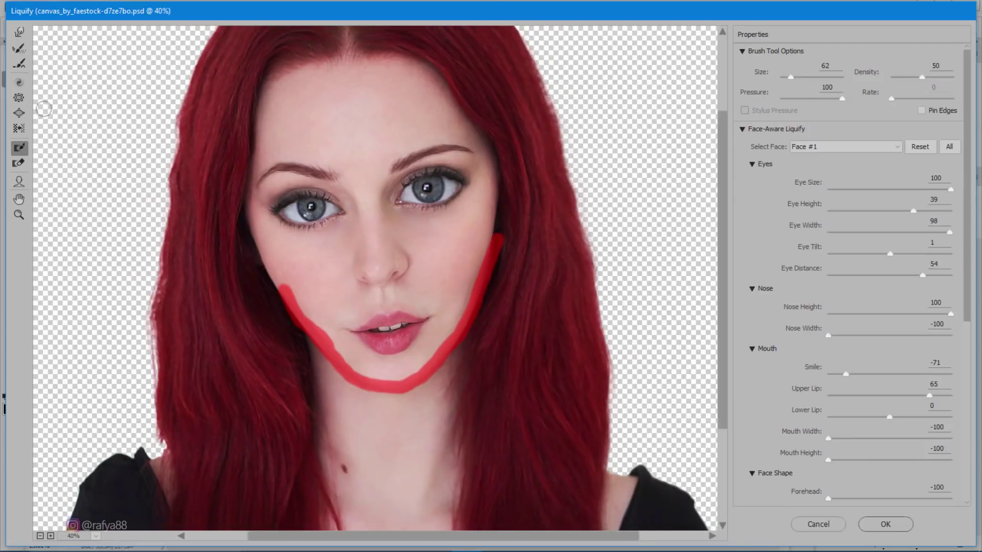
# Step: With a size-400 warp brush, push the hair beside the jaw and neck inward on both sides
pyautogui.click(18, 33)
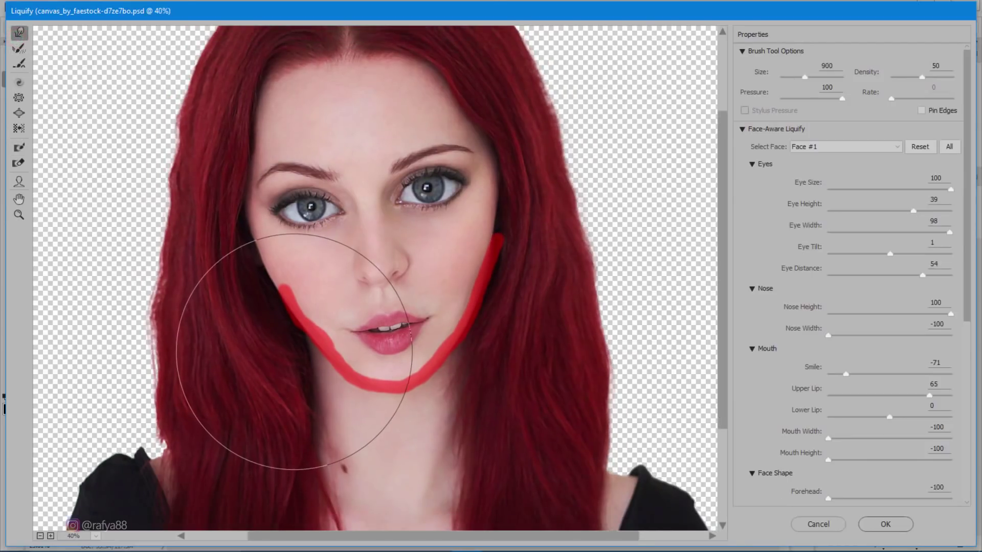
pyautogui.press('[')
pyautogui.press('[')
pyautogui.press('[')
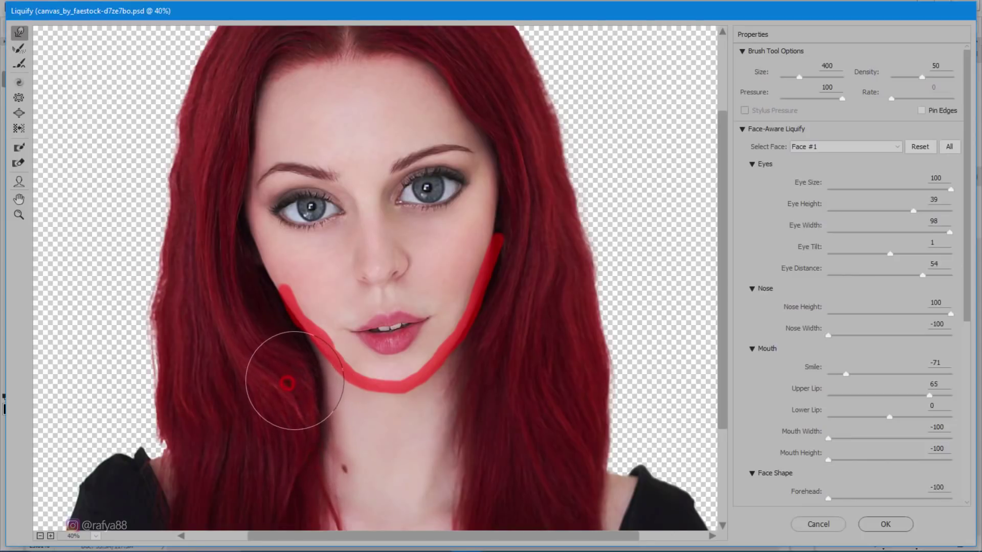
pyautogui.moveTo(286, 383)
pyautogui.mouseDown()
pyautogui.moveTo(285, 411)
pyautogui.moveTo(281, 398)
pyautogui.moveTo(304, 397)
pyautogui.mouseUp()
pyautogui.moveTo(448, 417)
pyautogui.mouseDown()
pyautogui.moveTo(468, 390)
pyautogui.moveTo(470, 466)
pyautogui.moveTo(478, 361)
pyautogui.moveTo(467, 430)
pyautogui.mouseUp()
pyautogui.moveTo(500, 346)
pyautogui.mouseDown()
pyautogui.moveTo(472, 444)
pyautogui.moveTo(460, 449)
pyautogui.mouseUp()
pyautogui.moveTo(323, 443)
pyautogui.mouseDown()
pyautogui.moveTo(320, 405)
pyautogui.moveTo(285, 384)
pyautogui.mouseUp()
pyautogui.hotkey('ctrl', '-')
pyautogui.scroll(-1, 445, 374)
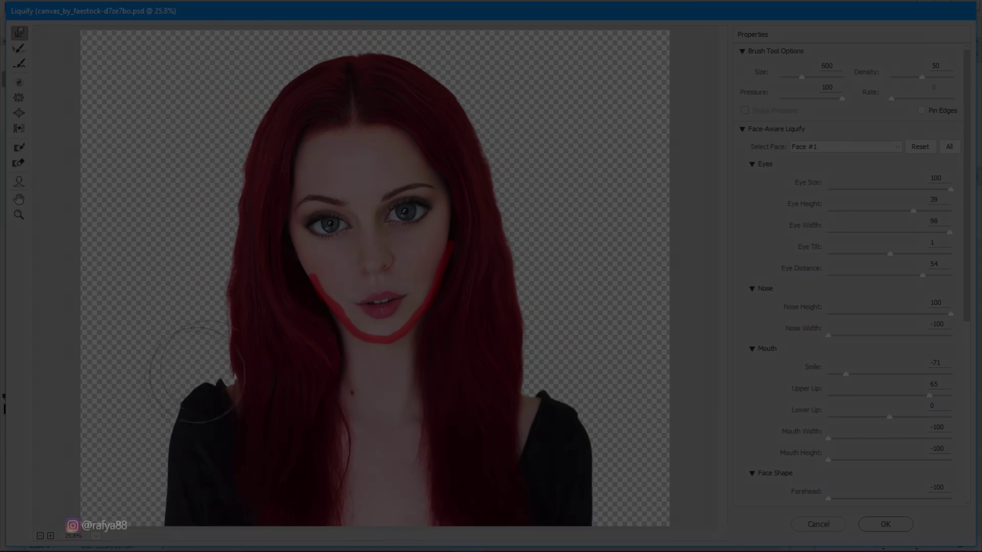
pyautogui.scroll(-1, 528, 330)
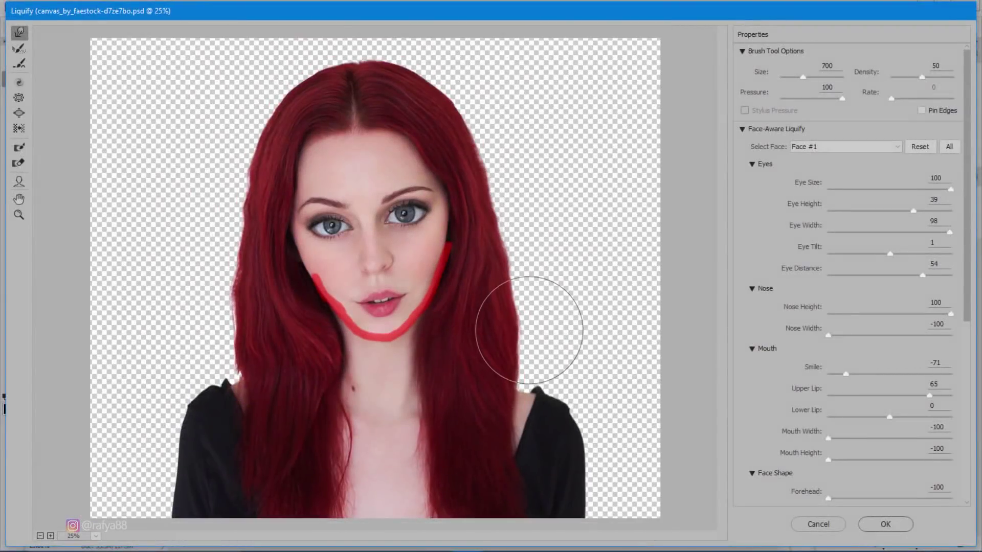
# Step: Apply the Liquify reshaping to Model copy and switch to the Mixer Brush Tool
pyautogui.click(889, 524)
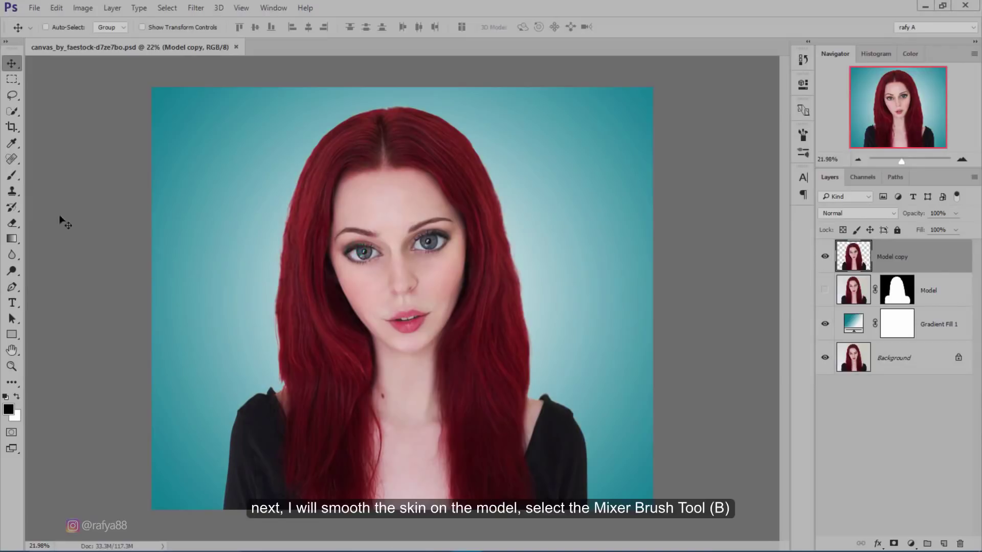
pyautogui.click(19, 180)
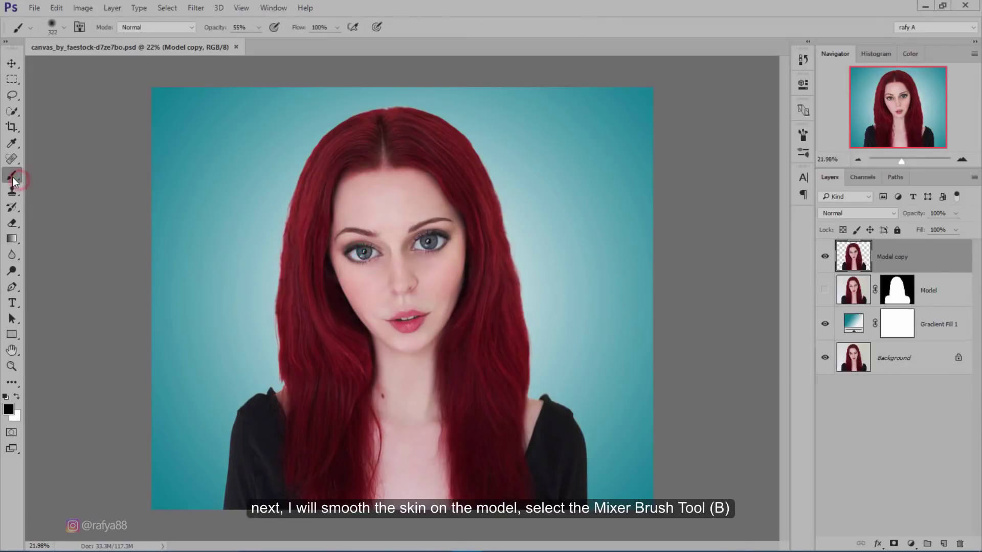
pyautogui.rightClick(12, 177)
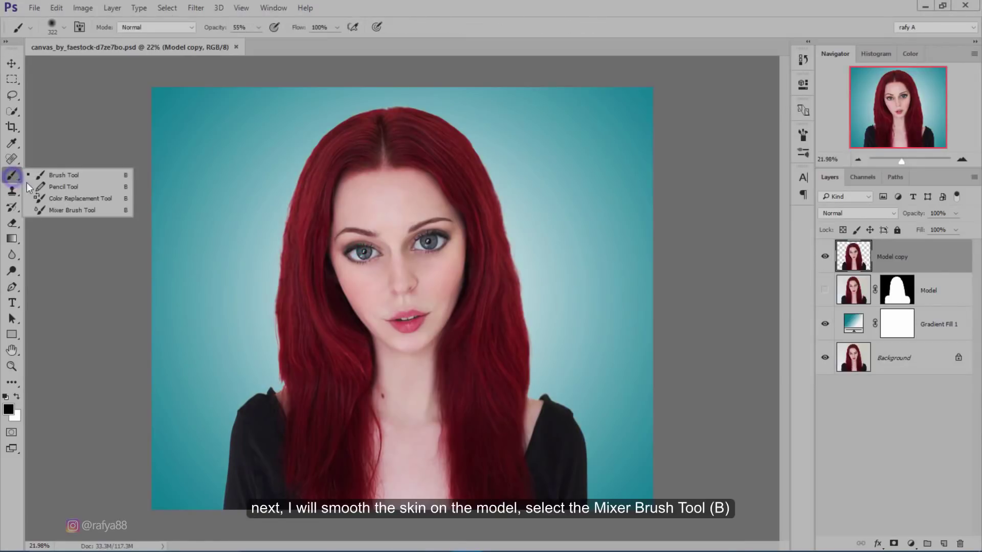
pyautogui.click(97, 211)
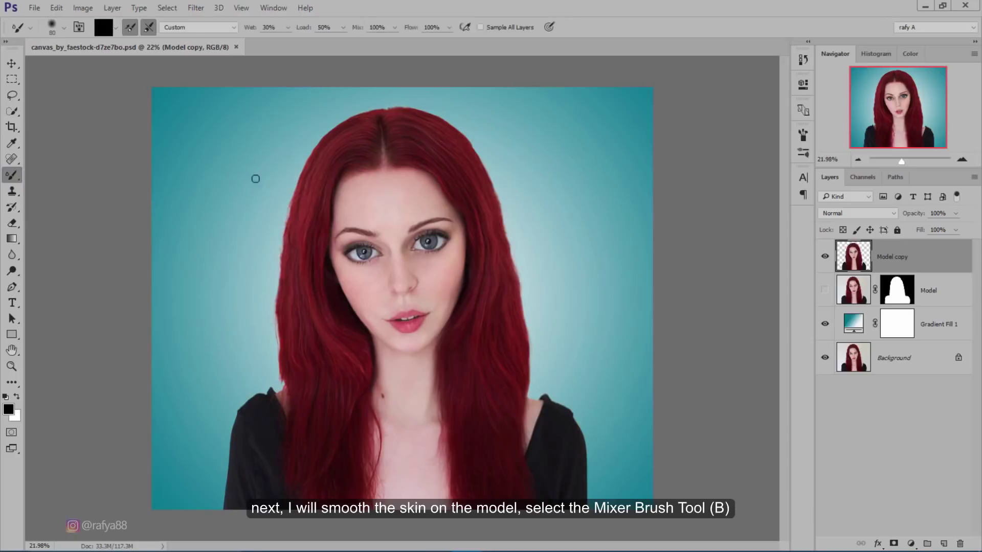
# Step: Zoom in on the face and keep the Custom preset at Wet 30%, Load 50%
pyautogui.click(962, 160)
pyautogui.click(962, 160)
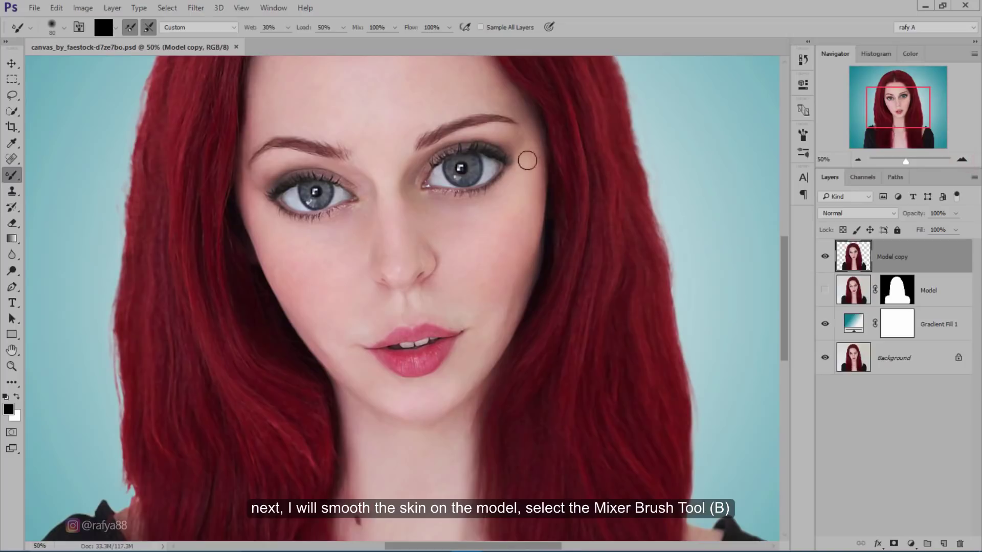
pyautogui.scroll(2, 440, 154)
pyautogui.scroll(1, 406, 223)
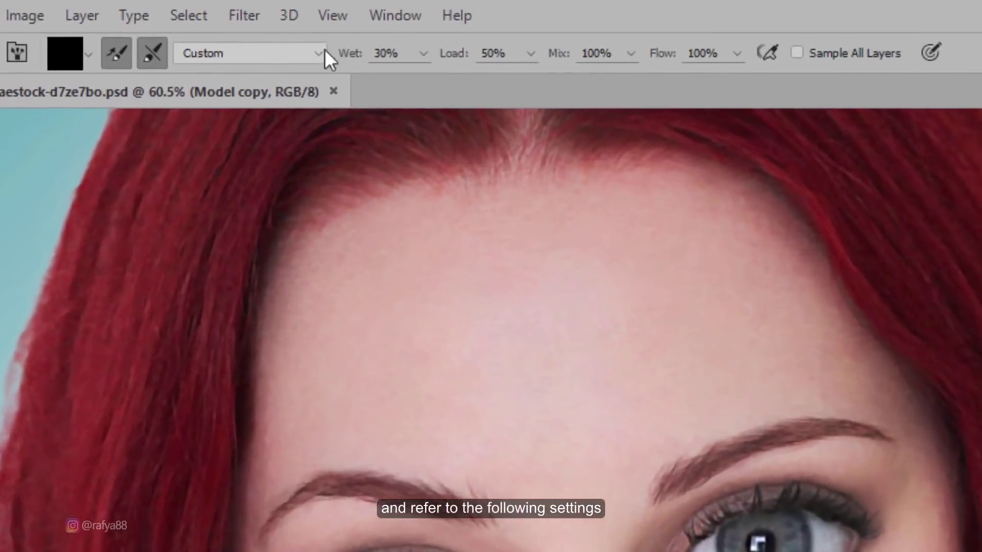
pyautogui.click(220, 25)
pyautogui.click(290, 48)
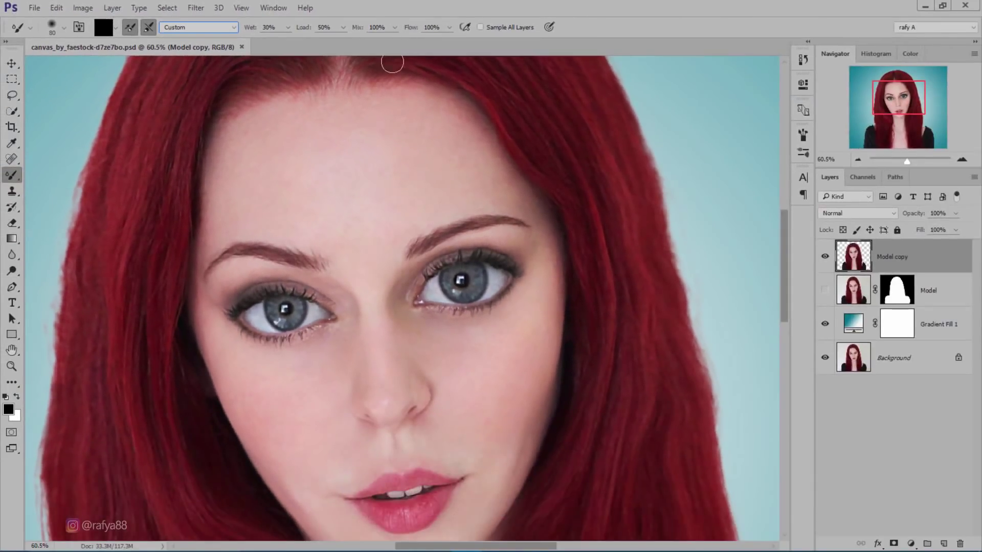
# Step: Set the Mixer Brush to about 100 px with 0% hardness
pyautogui.rightClick(343, 174)
pyautogui.moveTo(438, 203); pyautogui.dragTo(446, 204)
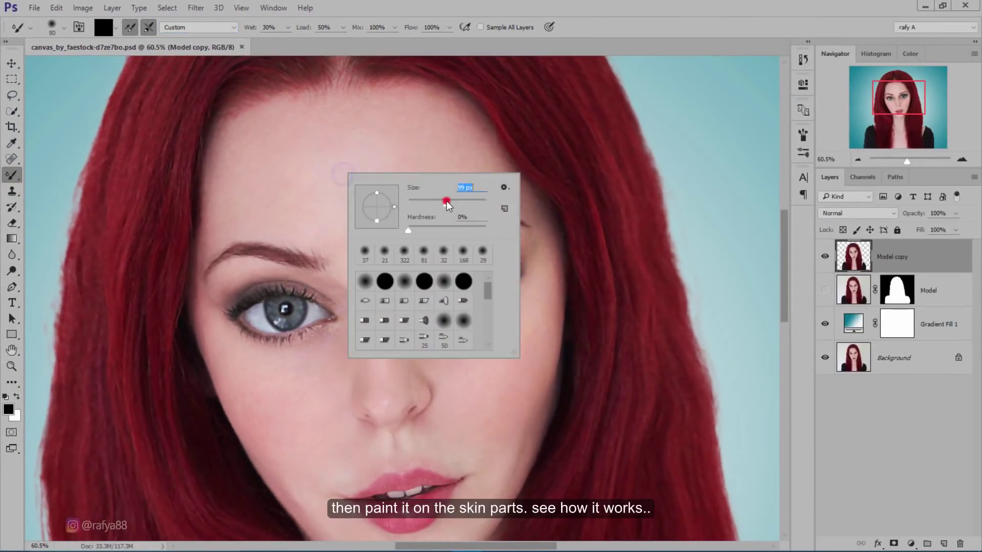
pyautogui.press('Return')
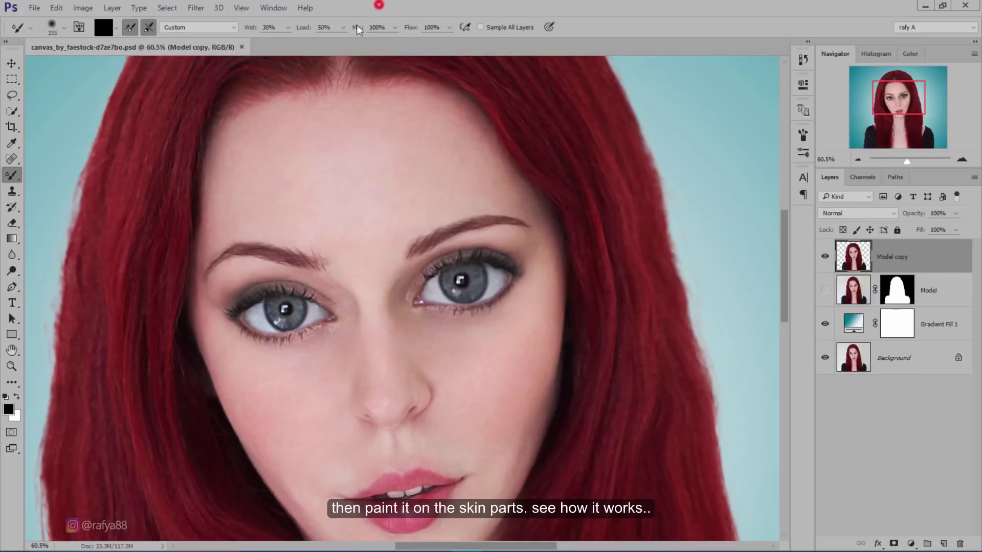
pyautogui.scroll(2, 255, 136)
pyautogui.scroll(2, 267, 154)
pyautogui.scroll(1, 266, 154)
pyautogui.rightClick(357, 154)
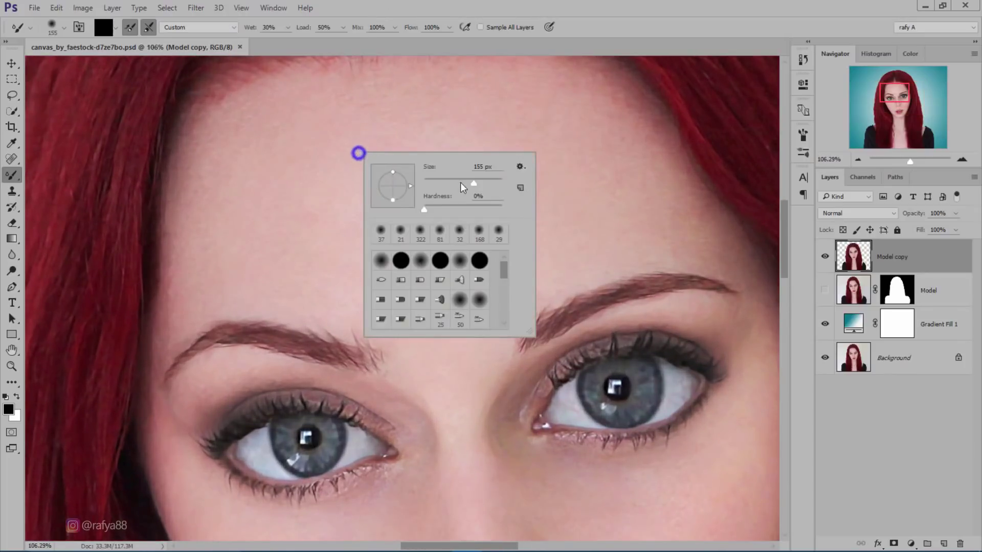
pyautogui.moveTo(469, 183); pyautogui.dragTo(463, 183)
pyautogui.click(263, 135)
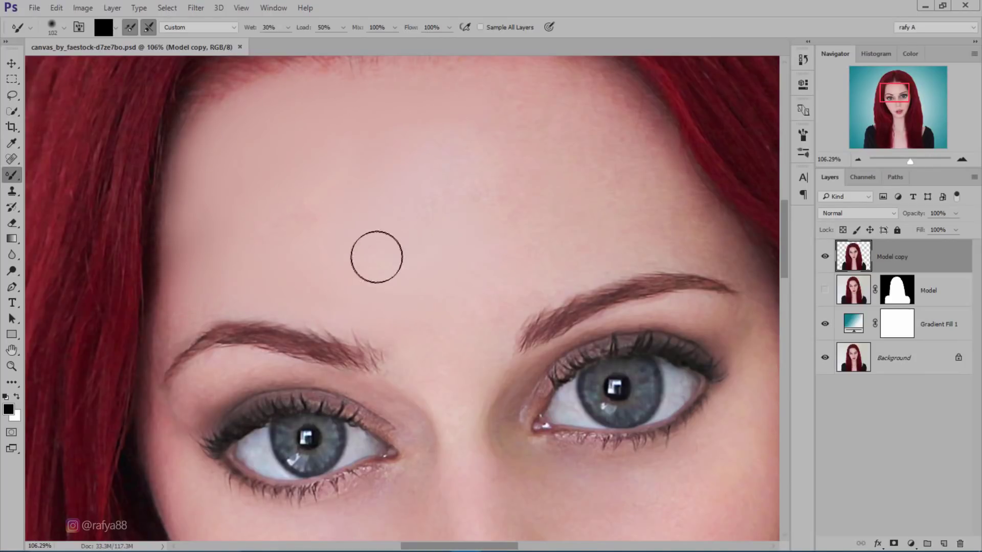
# Step: Smooth the forehead skin, resizing the brush to 89 px for the area above the right eyebrow
pyautogui.moveTo(541, 270)
pyautogui.mouseDown()
pyautogui.moveTo(658, 223)
pyautogui.moveTo(613, 158)
pyautogui.moveTo(664, 171)
pyautogui.mouseUp()
pyautogui.moveTo(609, 148); pyautogui.dragTo(623, 195)
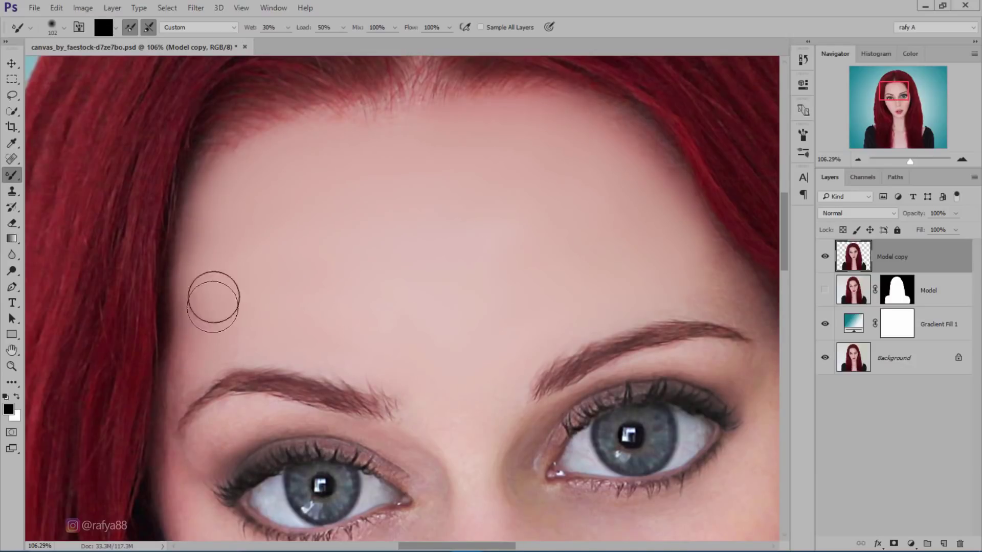
pyautogui.moveTo(382, 244)
pyautogui.mouseDown()
pyautogui.moveTo(326, 194)
pyautogui.moveTo(256, 165)
pyautogui.mouseUp()
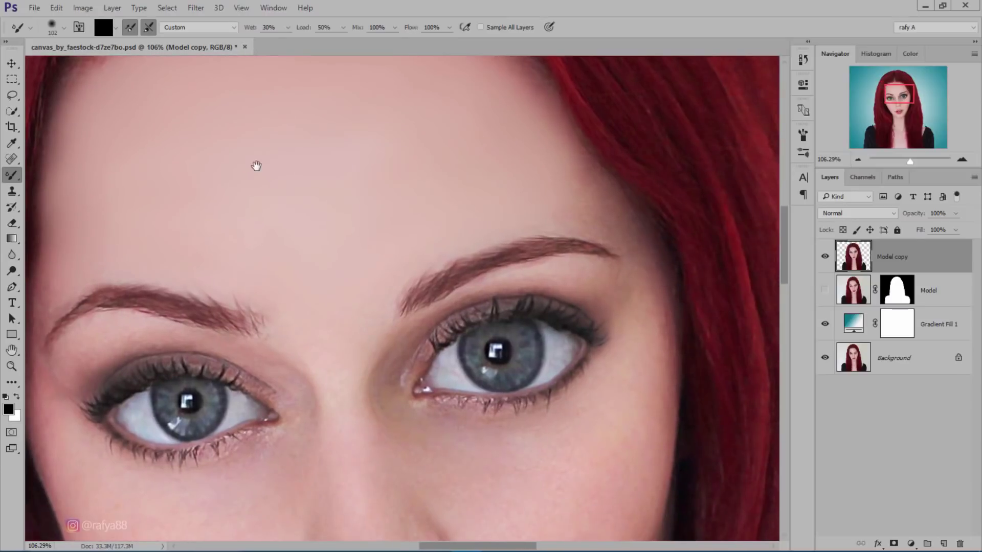
pyautogui.rightClick(620, 221)
pyautogui.moveTo(713, 250); pyautogui.dragTo(719, 249)
pyautogui.click(563, 204)
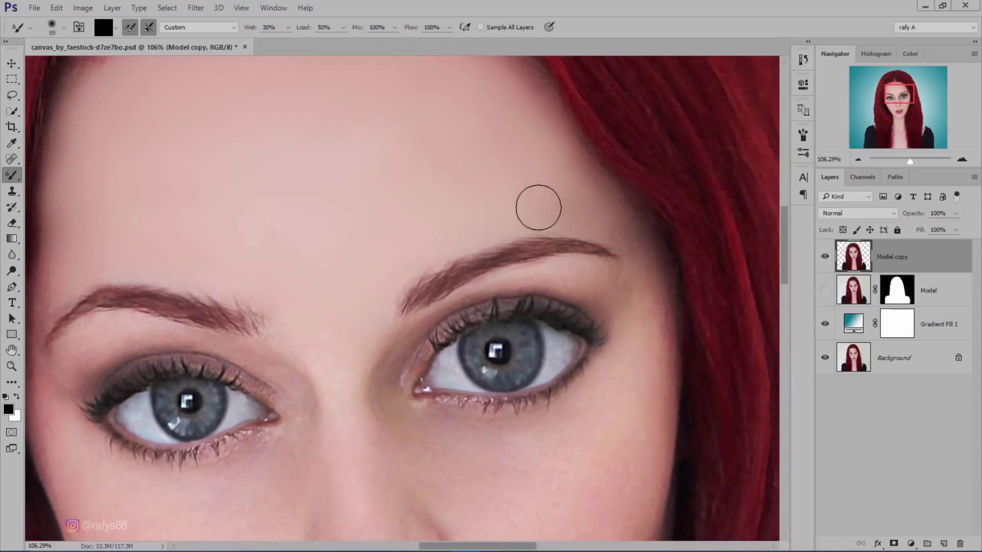
pyautogui.moveTo(513, 215)
pyautogui.mouseDown()
pyautogui.moveTo(593, 221)
pyautogui.moveTo(653, 361)
pyautogui.moveTo(589, 386)
pyautogui.mouseUp()
# Step: Smooth the right cheek, the cheek beside the nose, and the skin around mouth and chin
pyautogui.scroll(-2, 654, 361)
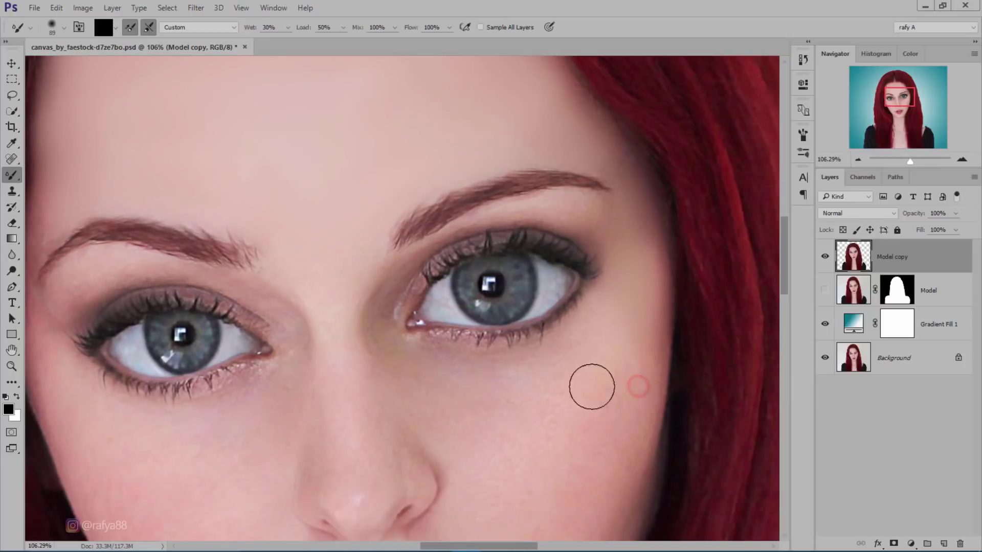
pyautogui.moveTo(609, 351)
pyautogui.mouseDown()
pyautogui.moveTo(540, 373)
pyautogui.moveTo(450, 381)
pyautogui.mouseUp()
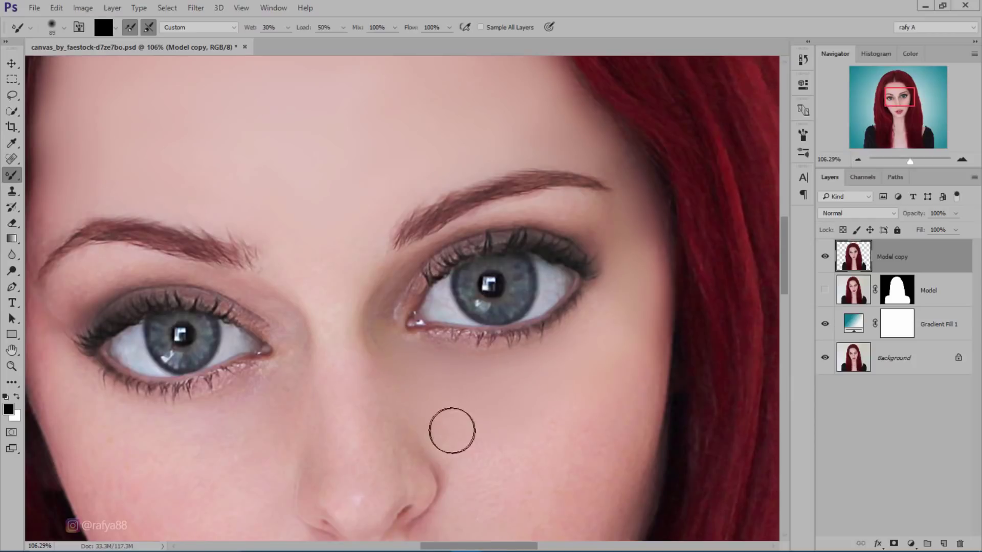
pyautogui.moveTo(500, 453)
pyautogui.mouseDown()
pyautogui.moveTo(469, 382)
pyautogui.moveTo(424, 435)
pyautogui.mouseUp()
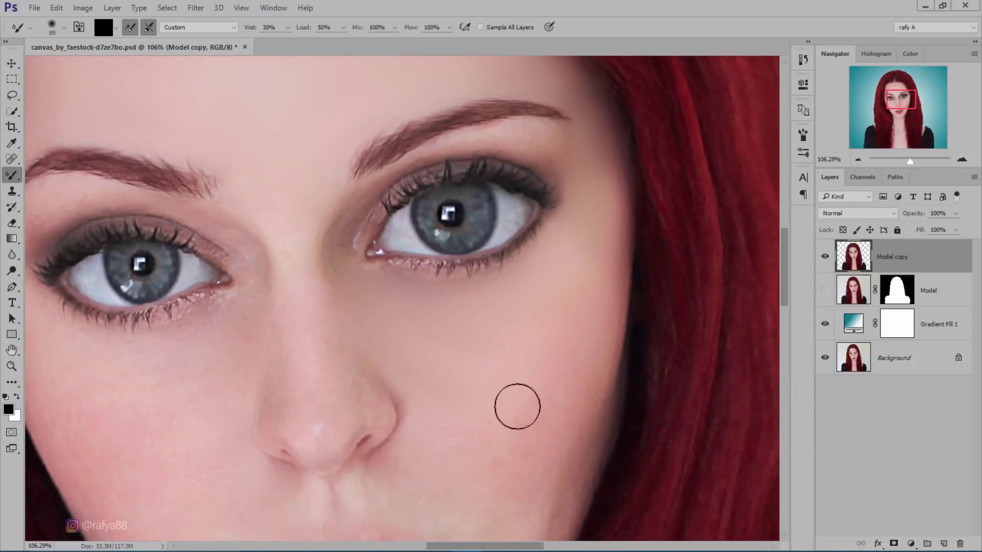
pyautogui.moveTo(552, 394)
pyautogui.mouseDown()
pyautogui.moveTo(556, 425)
pyautogui.moveTo(598, 337)
pyautogui.mouseUp()
pyautogui.moveTo(494, 508)
pyautogui.mouseDown()
pyautogui.moveTo(521, 378)
pyautogui.moveTo(491, 388)
pyautogui.mouseUp()
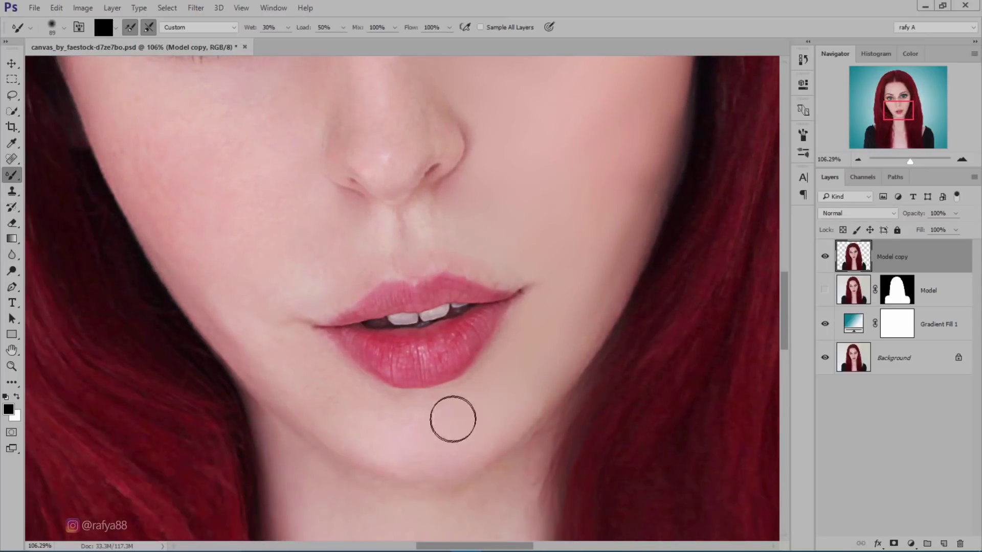
pyautogui.moveTo(452, 416)
pyautogui.mouseDown()
pyautogui.moveTo(412, 454)
pyautogui.moveTo(359, 387)
pyautogui.mouseUp()
pyautogui.moveTo(281, 271); pyautogui.dragTo(322, 332)
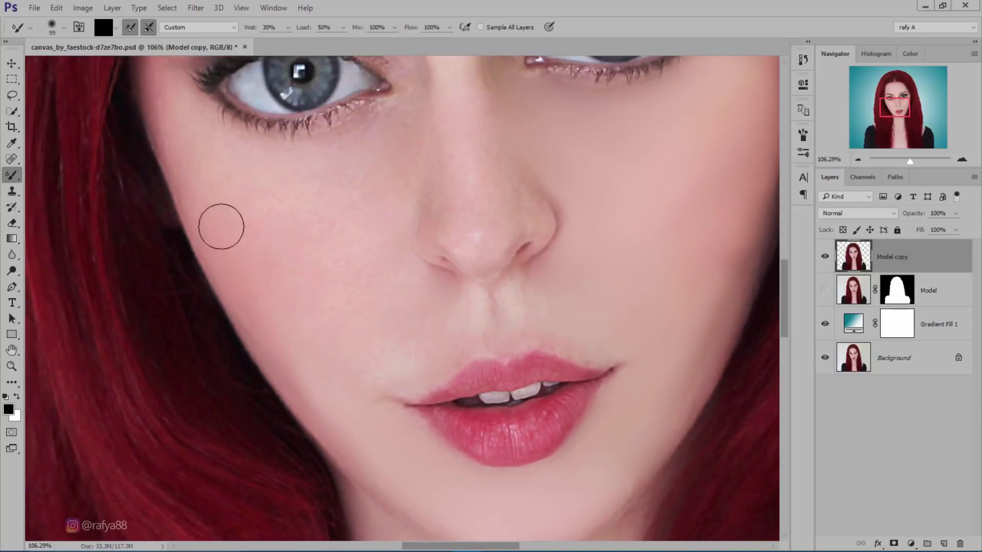
pyautogui.moveTo(230, 252); pyautogui.dragTo(379, 292)
# Step: Blend the skin just below the left eye with the Mixer Brush
pyautogui.scroll(-3, 390, 317)
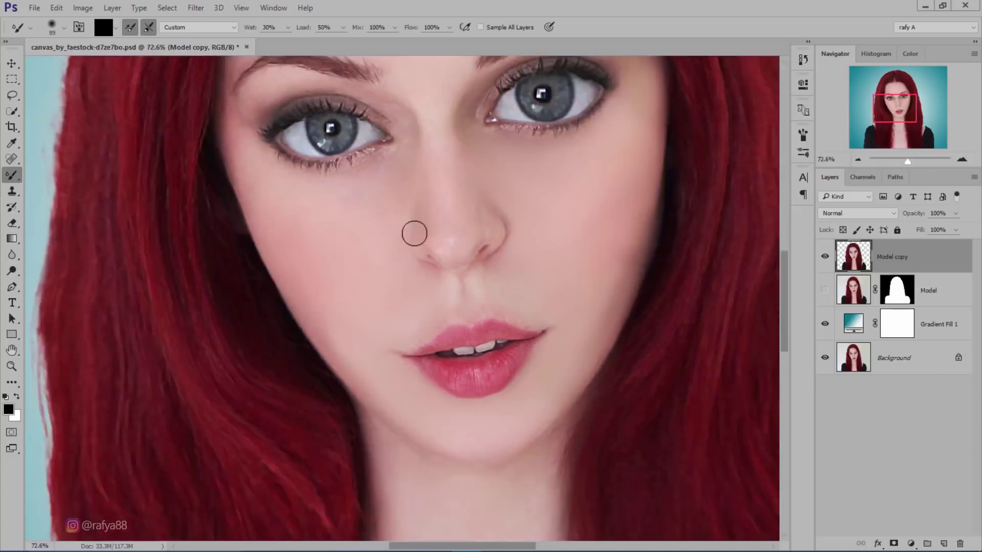
pyautogui.scroll(2, 412, 230)
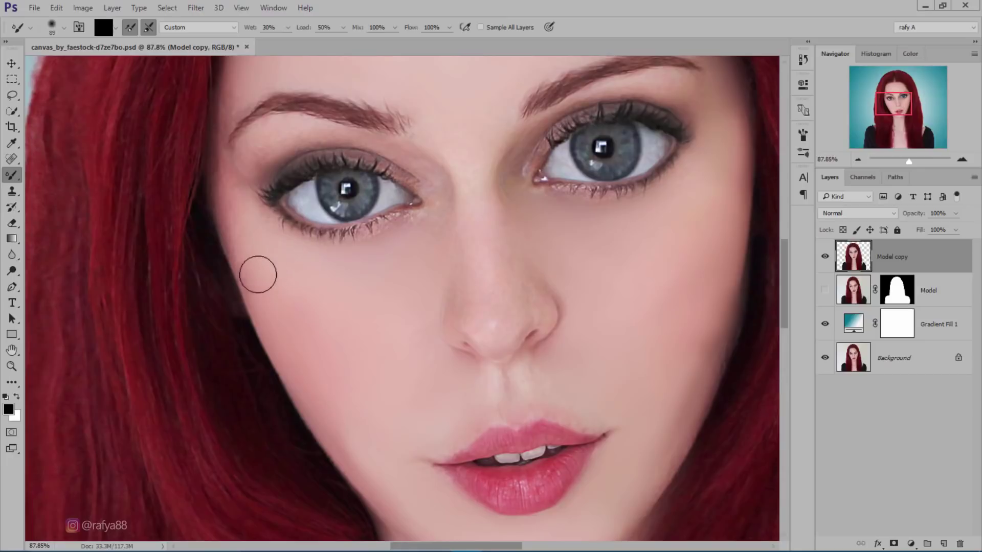
pyautogui.moveTo(583, 404); pyautogui.dragTo(530, 338)
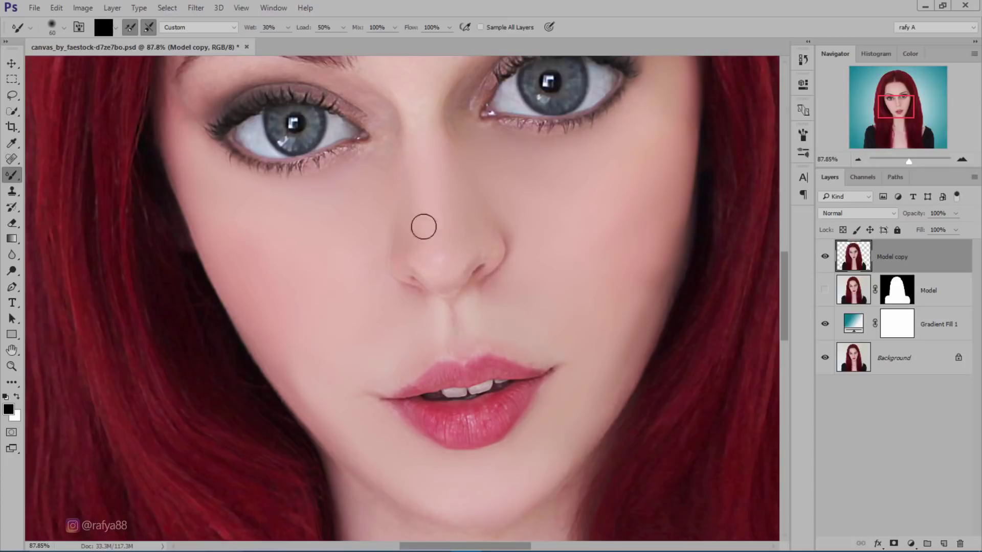
pyautogui.scroll(-3, 423, 226)
pyautogui.scroll(3, 429, 240)
pyautogui.scroll(1, 397, 241)
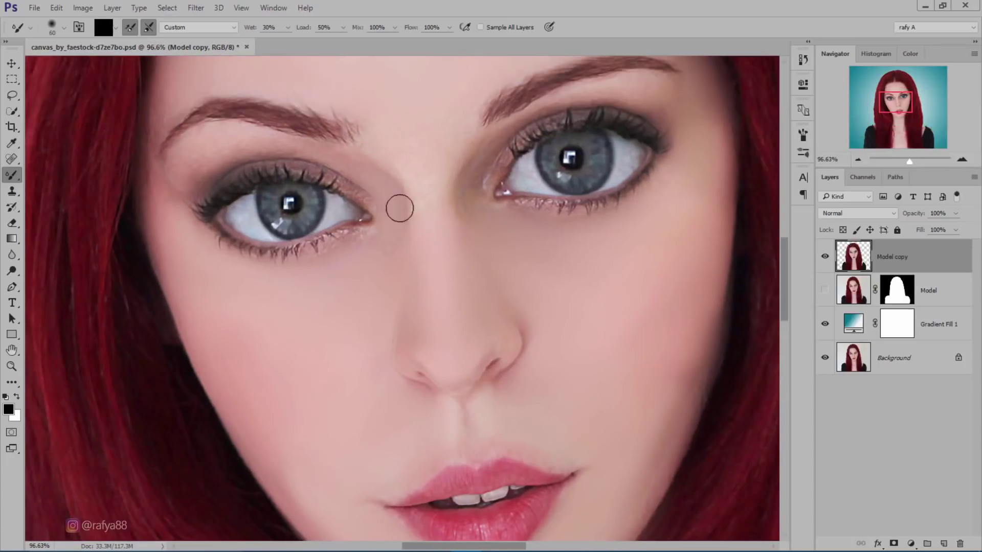
pyautogui.moveTo(463, 201); pyautogui.dragTo(417, 261)
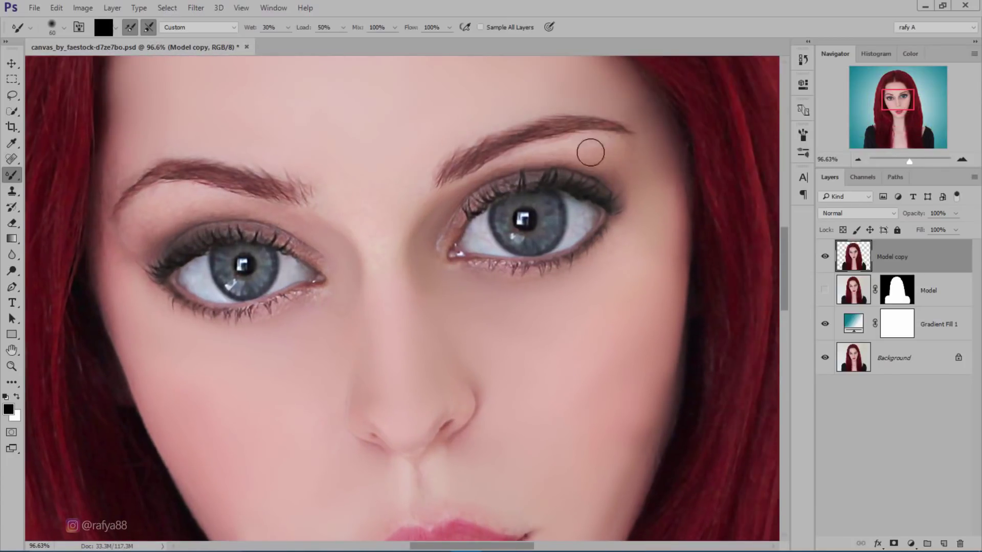
pyautogui.hscroll(-4, 486, 174)
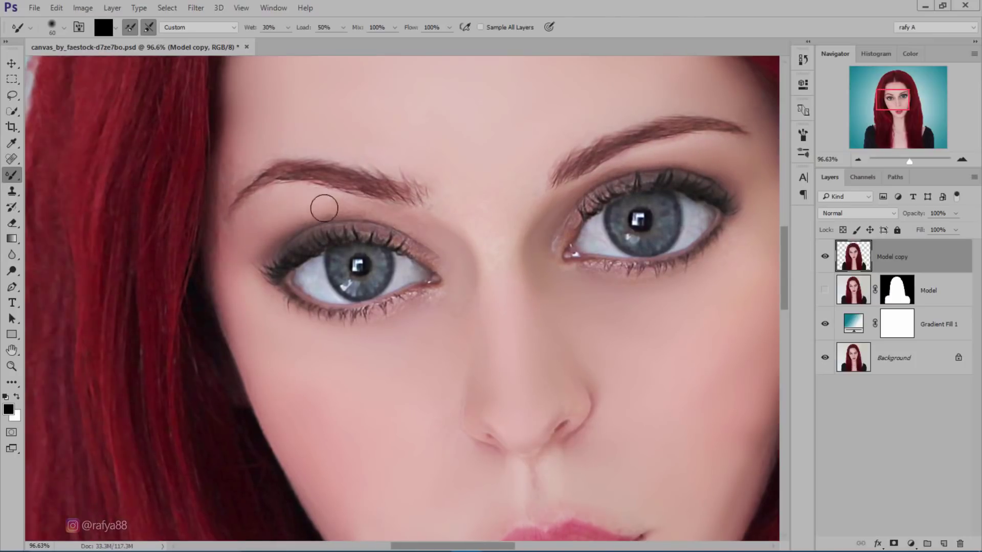
pyautogui.scroll(-5, 519, 308)
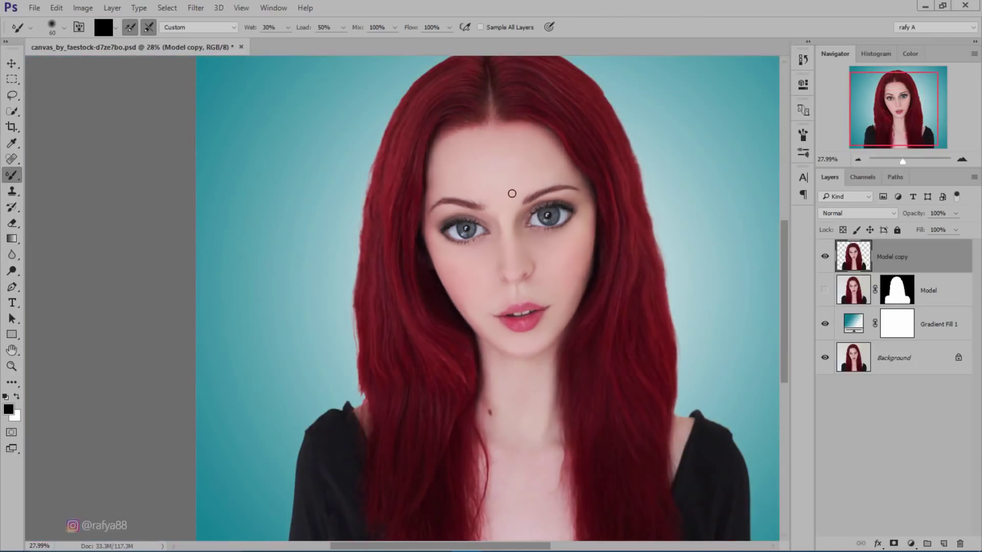
pyautogui.scroll(3, 495, 212)
pyautogui.scroll(2, 524, 250)
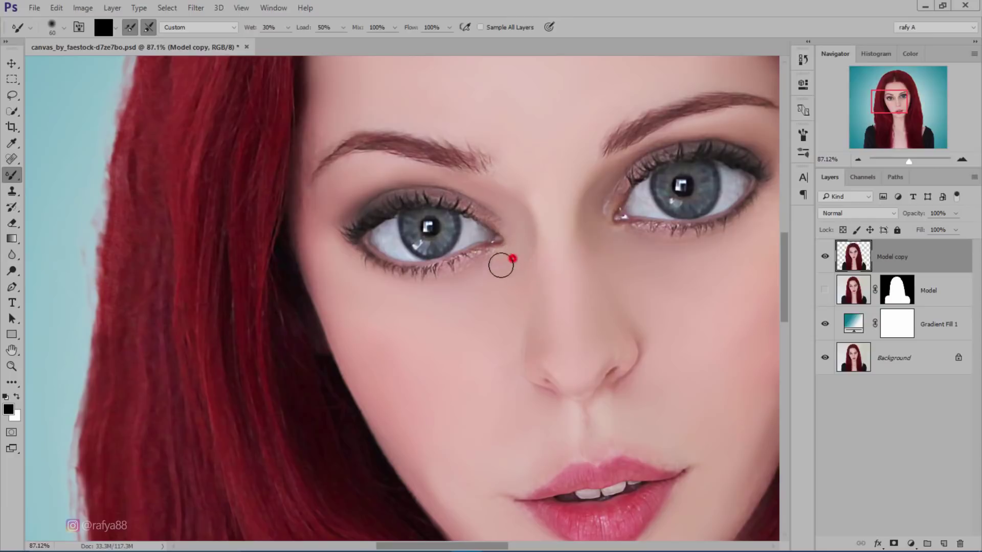
pyautogui.moveTo(501, 265)
pyautogui.mouseDown()
pyautogui.moveTo(531, 248)
pyautogui.moveTo(529, 237)
pyautogui.moveTo(582, 217)
pyautogui.moveTo(578, 226)
pyautogui.mouseUp()
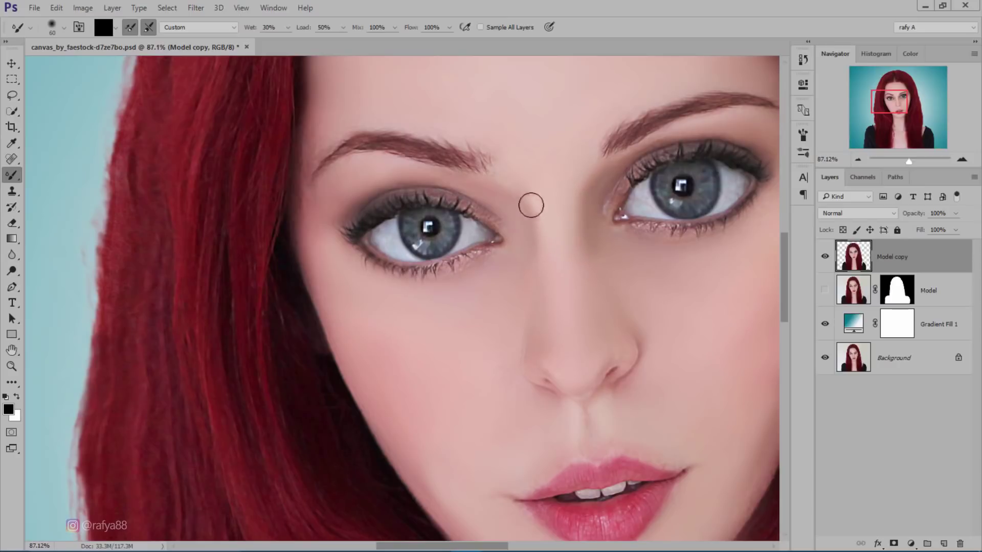
# Step: Show the original Model layer and hide Model copy to compare before and after
pyautogui.scroll(-2, 348, 269)
pyautogui.scroll(-2, 307, 164)
pyautogui.scroll(-2, 361, 222)
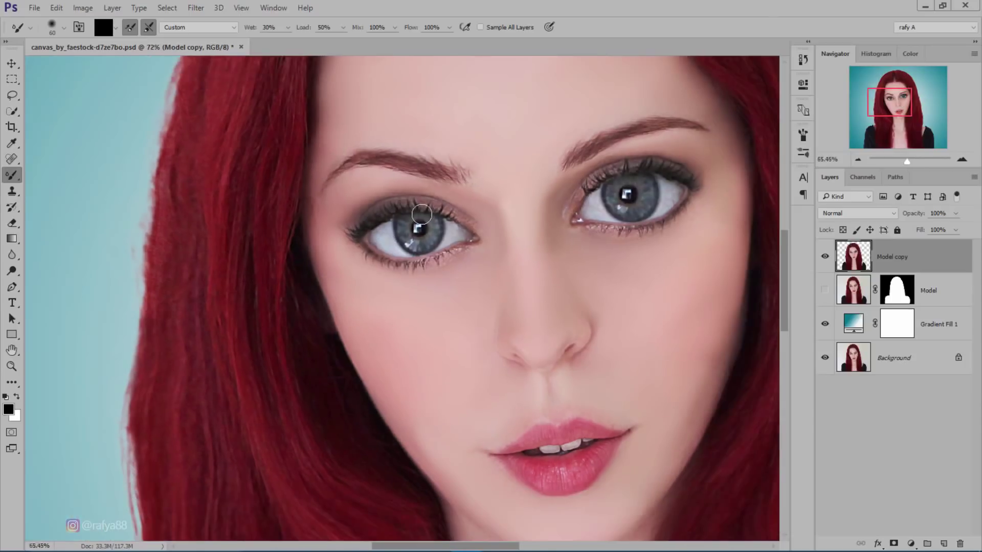
pyautogui.scroll(-2, 524, 198)
pyautogui.scroll(2, 518, 316)
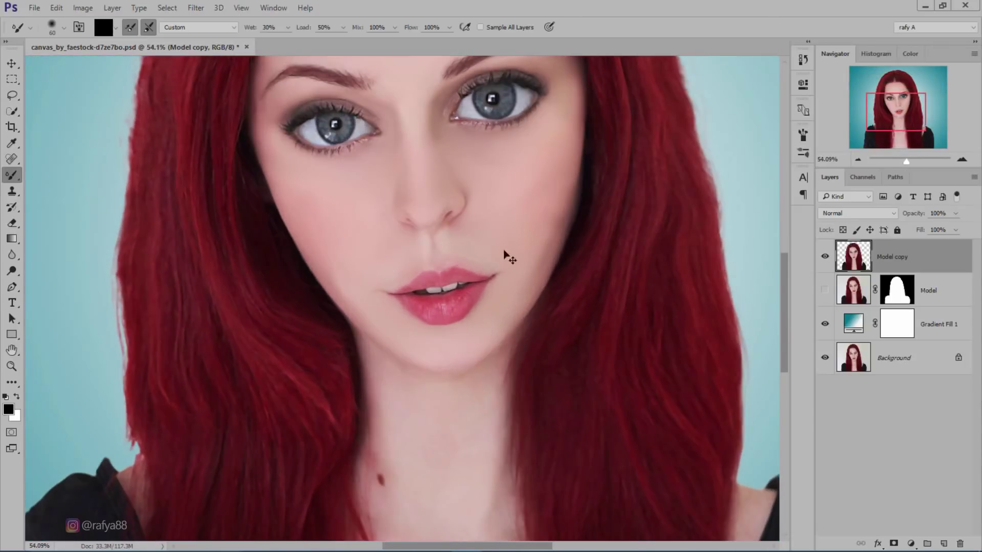
pyautogui.scroll(-3, 503, 251)
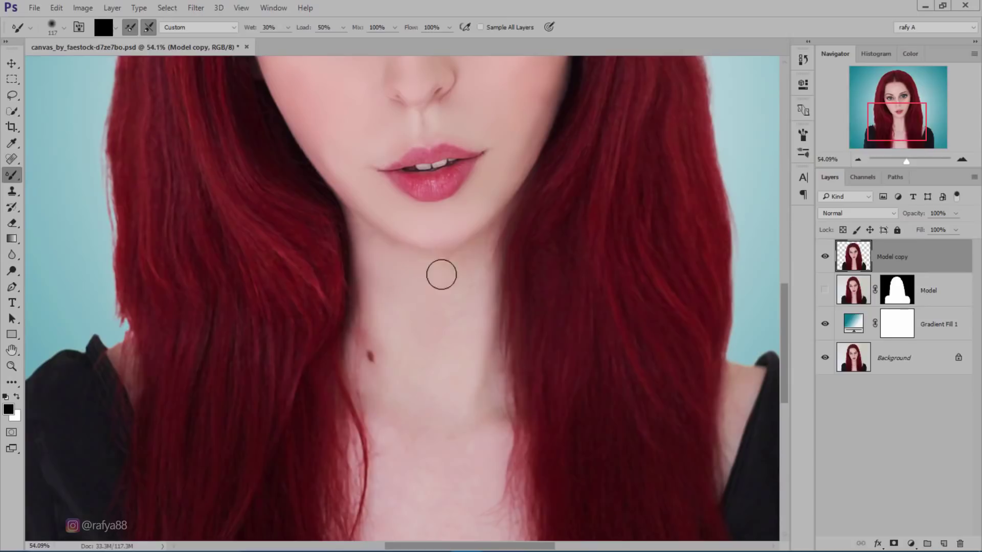
pyautogui.scroll(-2, 404, 373)
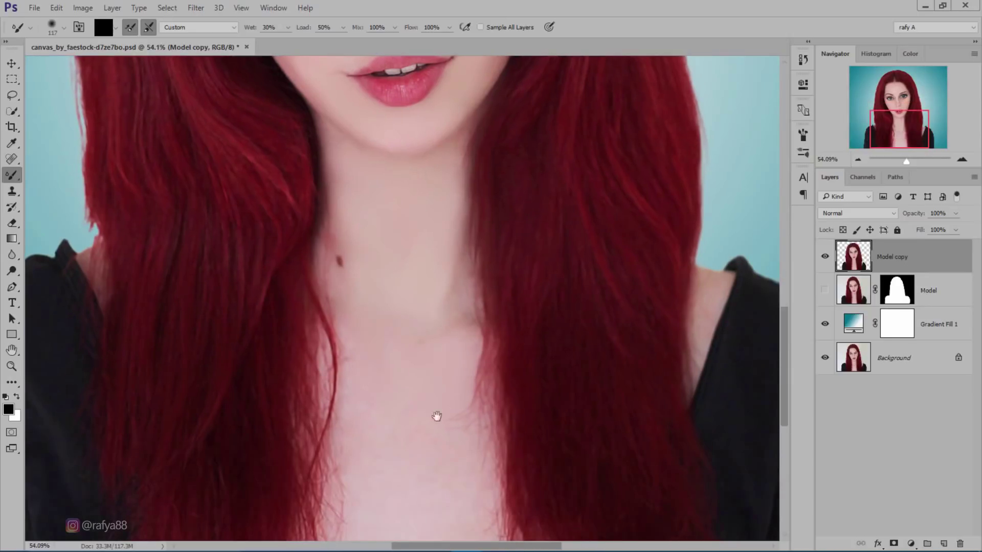
pyautogui.scroll(-3, 436, 416)
pyautogui.scroll(2, 469, 368)
pyautogui.scroll(2, 407, 317)
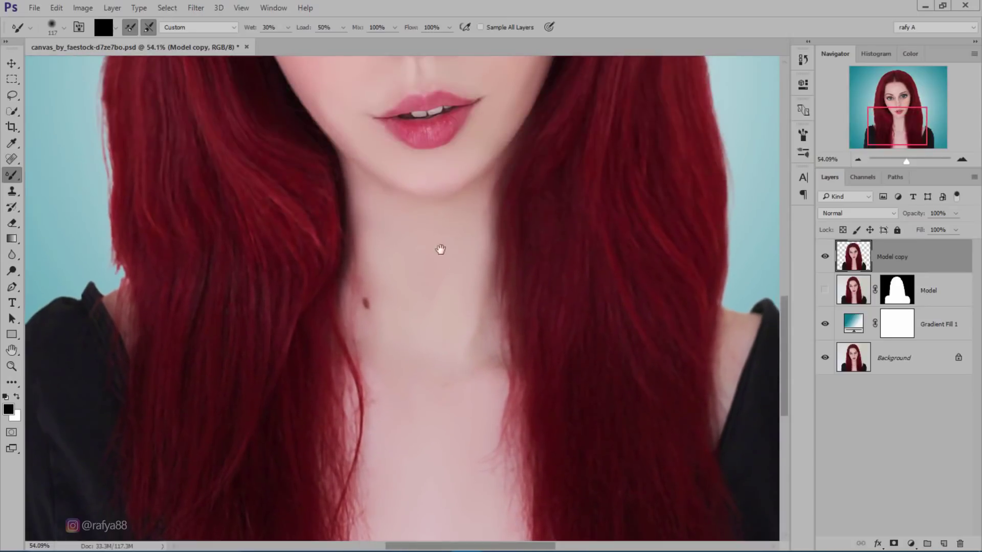
pyautogui.scroll(-3, 440, 250)
pyautogui.scroll(1, 452, 348)
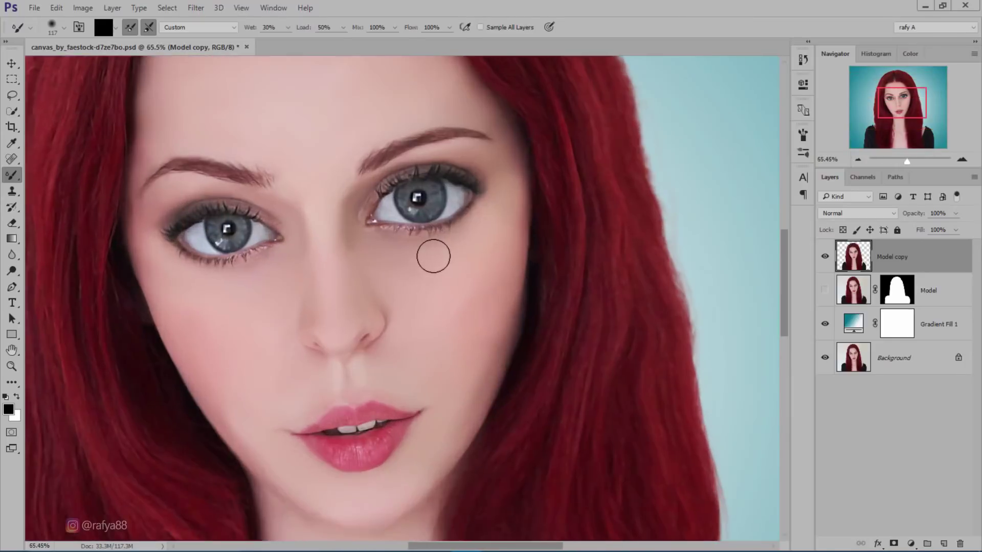
pyautogui.scroll(1, 431, 254)
pyautogui.click(822, 291)
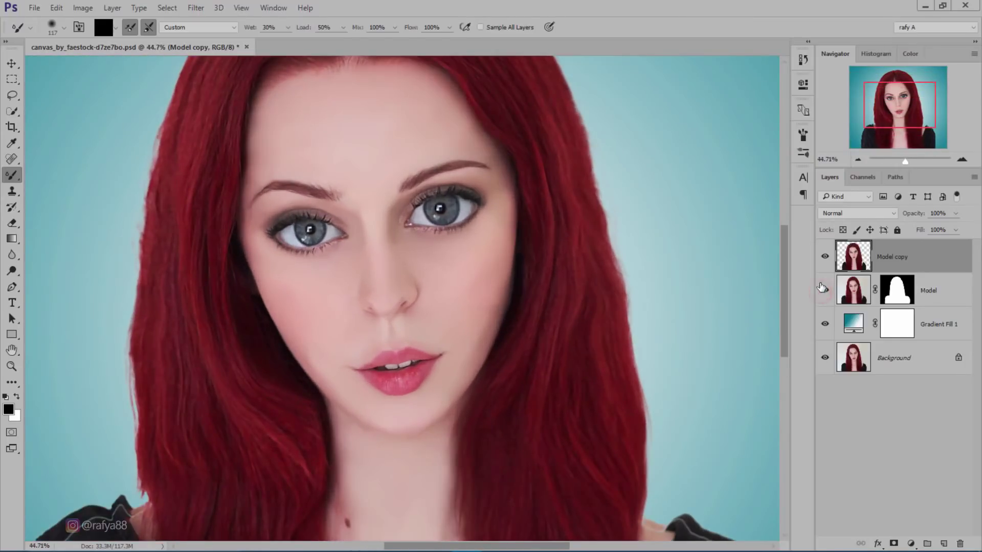
pyautogui.click(825, 261)
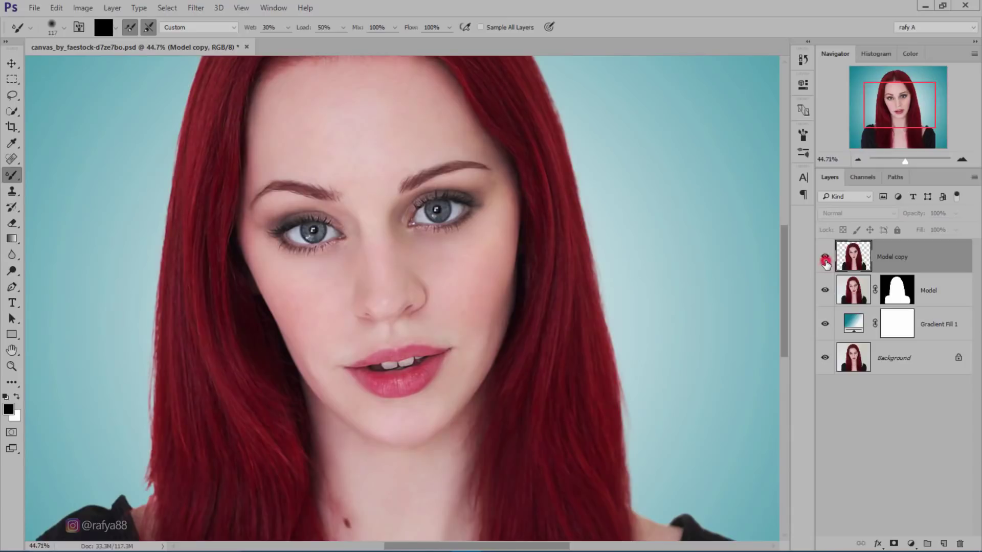
# Step: Show Model copy again and add a new layer clipped to it
pyautogui.click(825, 260)
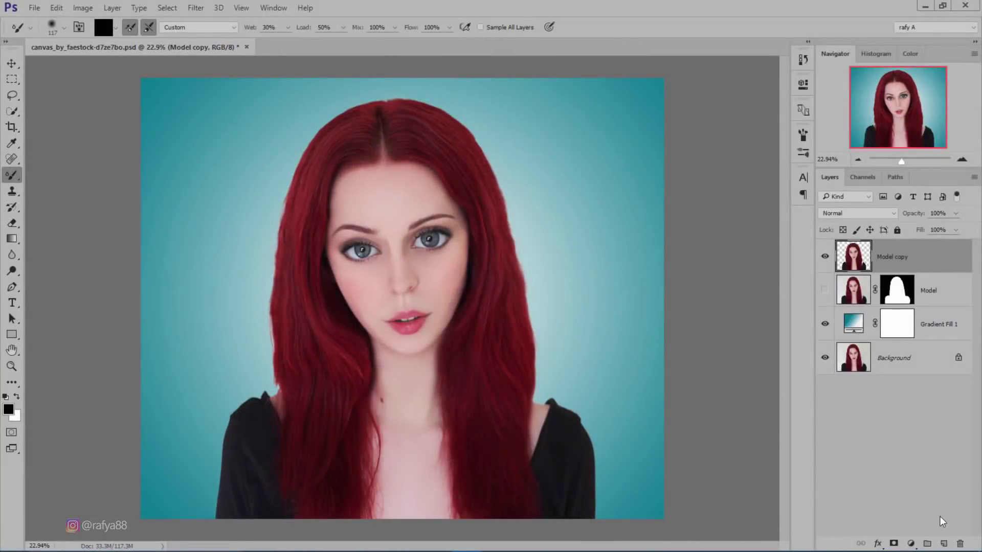
pyautogui.click(945, 542)
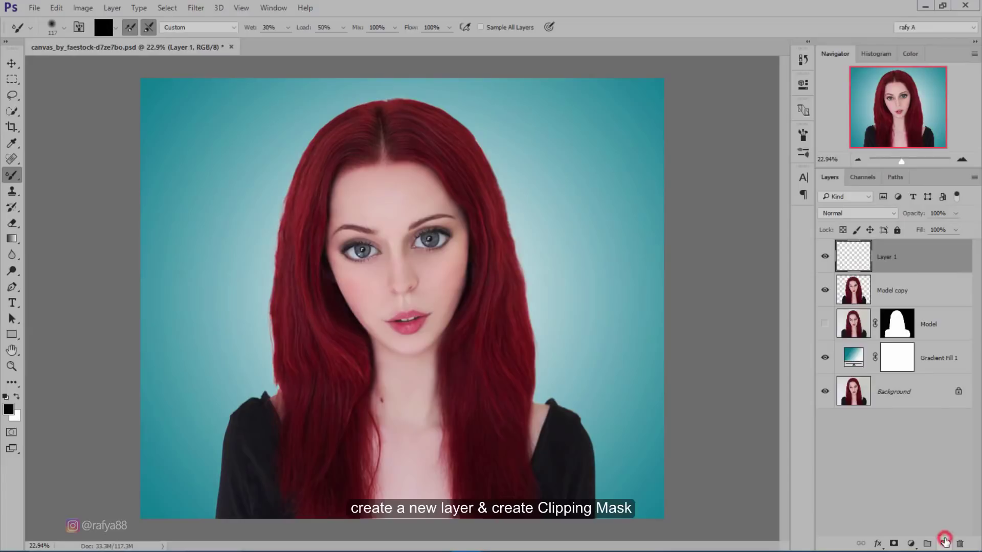
pyautogui.rightClick(933, 257)
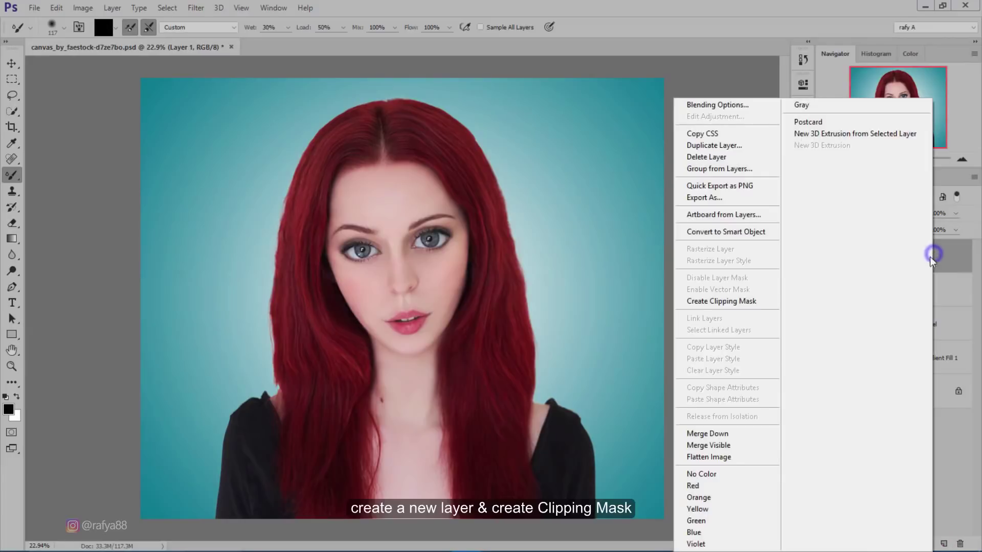
pyautogui.click(756, 301)
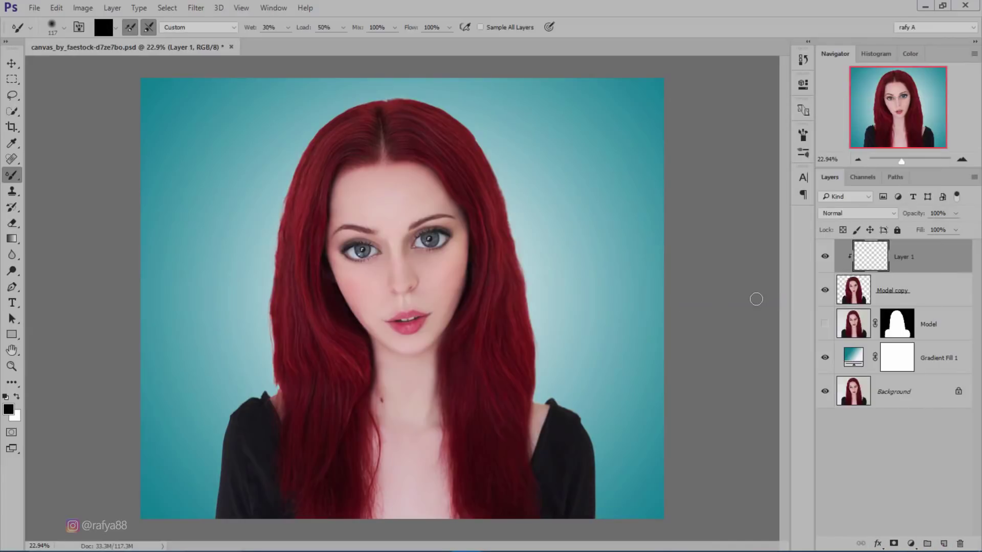
# Step: Fill Layer 1 with 50% Gray, set it to Overlay, and select the Dodge Tool
pyautogui.click(57, 8)
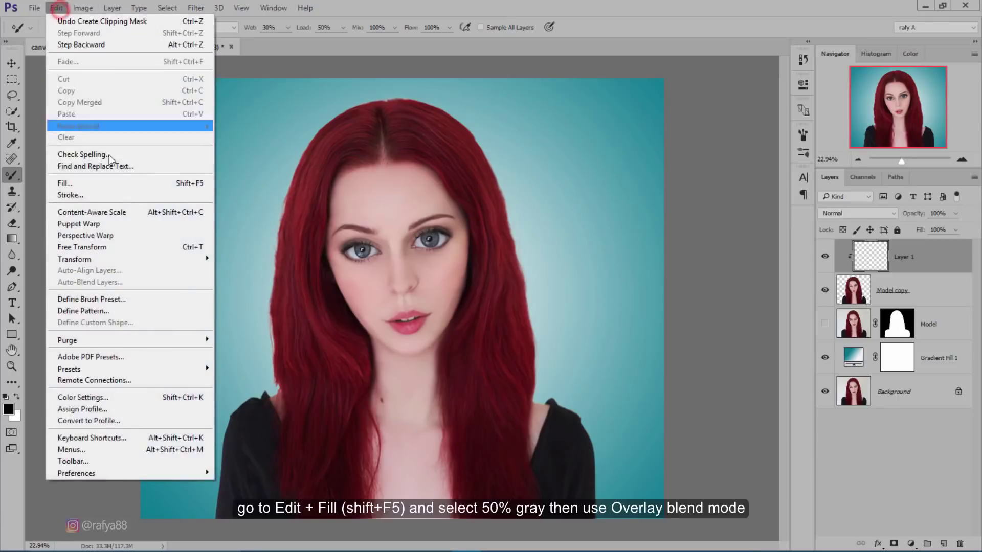
pyautogui.click(123, 182)
pyautogui.moveTo(486, 133); pyautogui.dragTo(532, 178)
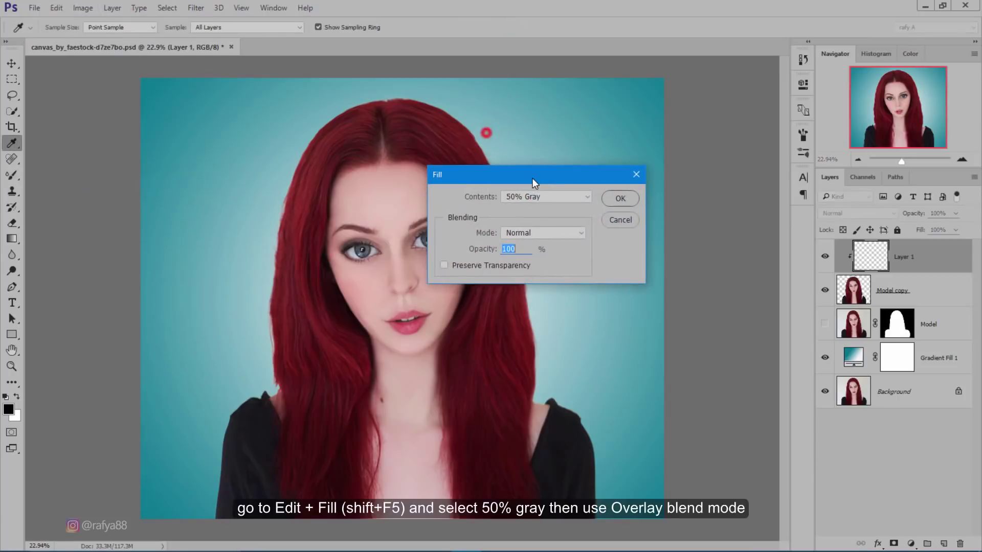
pyautogui.click(537, 197)
pyautogui.click(555, 287)
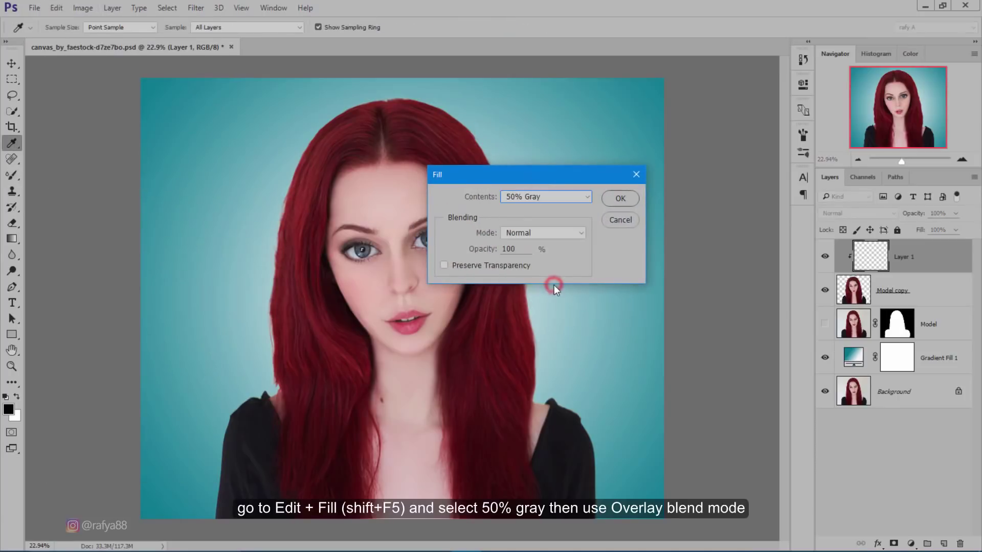
pyautogui.click(620, 198)
pyautogui.press('b')
pyautogui.click(878, 214)
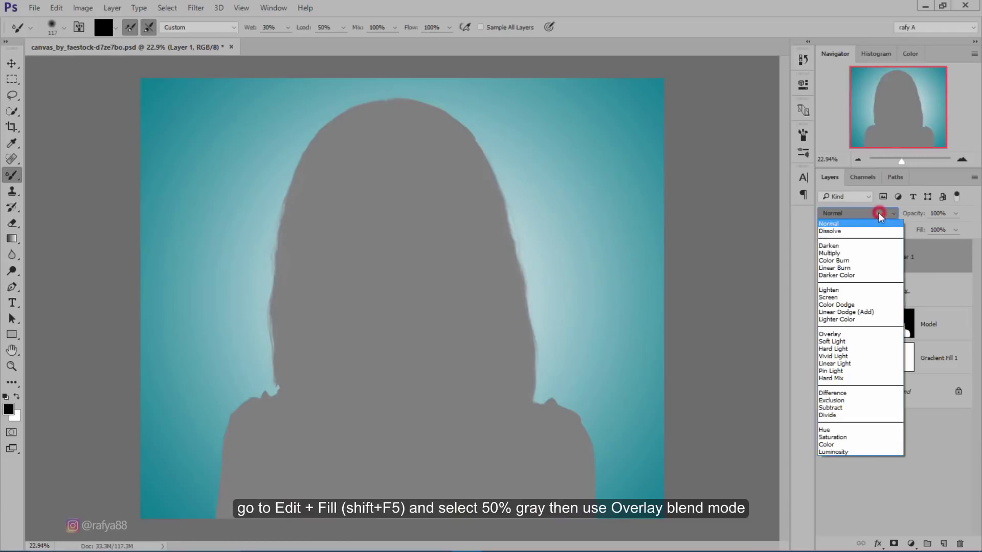
pyautogui.click(865, 333)
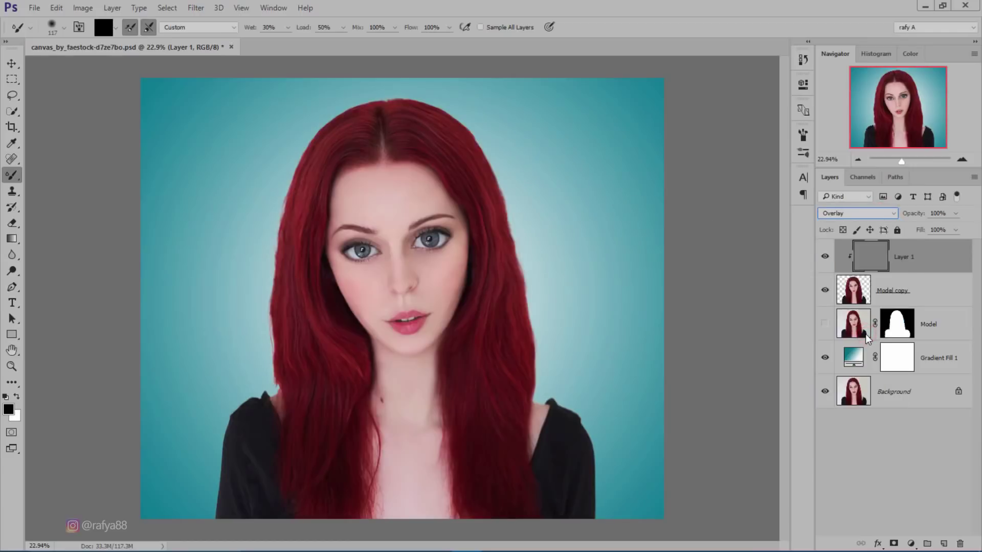
pyautogui.click(12, 270)
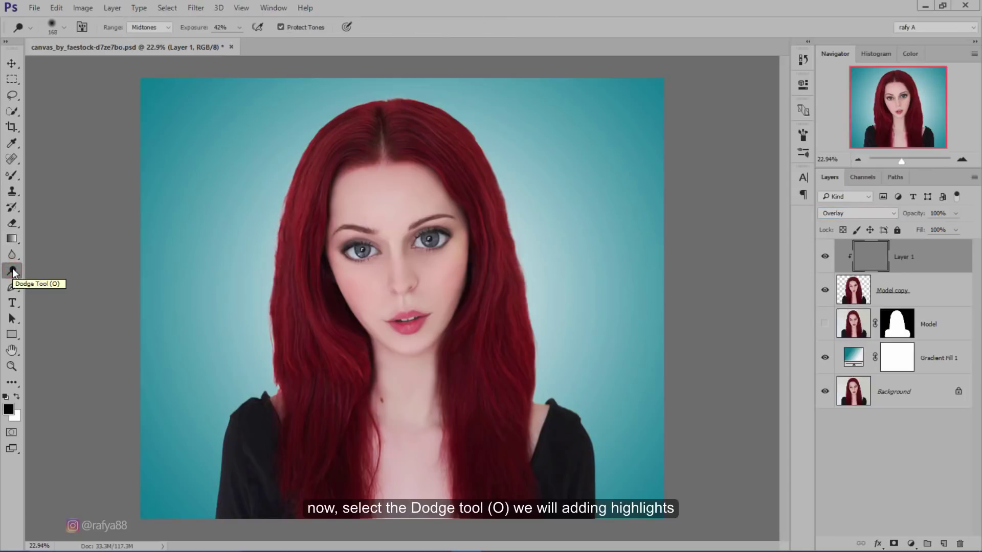
# Step: Keep the Dodge Tool active, zoom in on the face and set a 47 px brush
pyautogui.rightClick(12, 273)
pyautogui.click(41, 269)
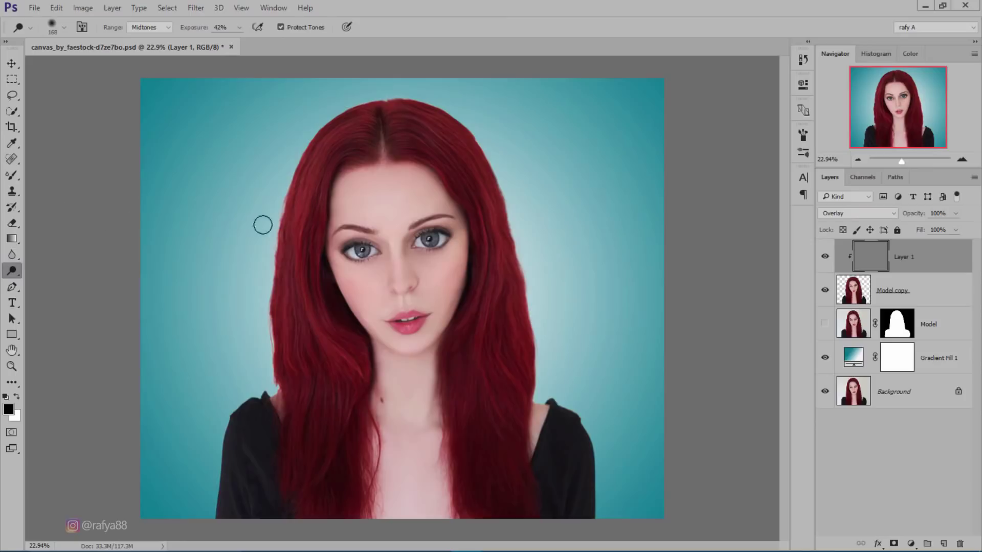
pyautogui.moveTo(263, 225)
pyautogui.mouseDown()
pyautogui.moveTo(379, 230)
pyautogui.moveTo(541, 304)
pyautogui.mouseUp()
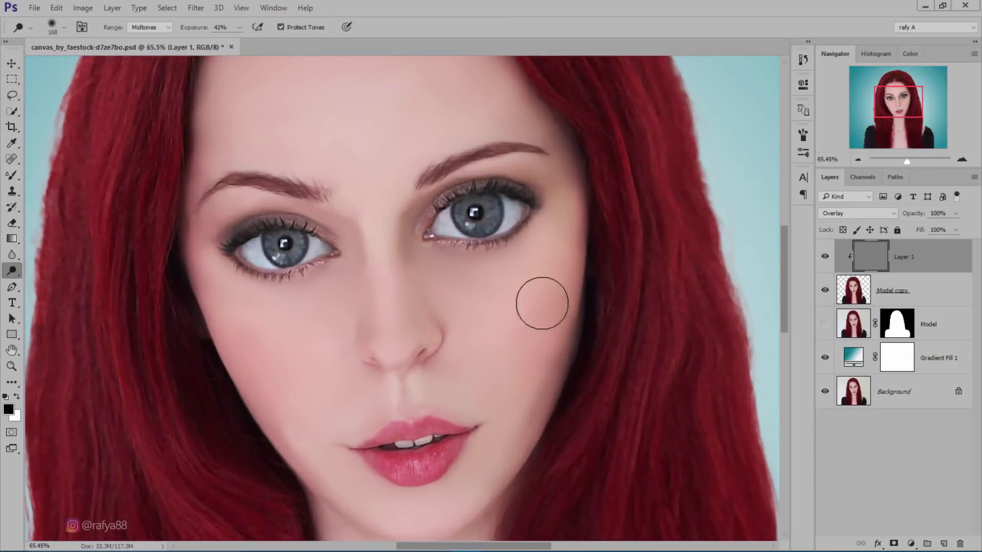
pyautogui.rightClick(486, 269)
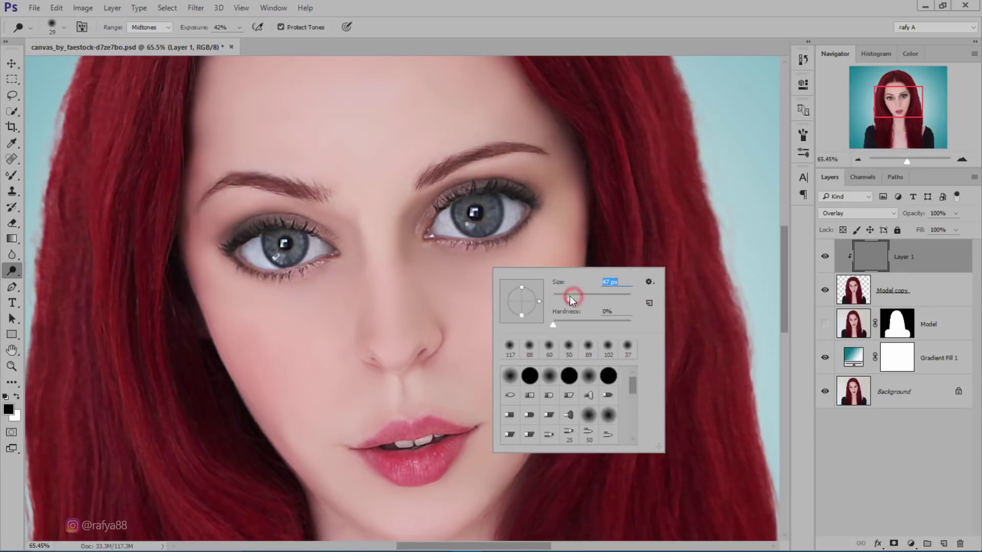
pyautogui.click(390, 347)
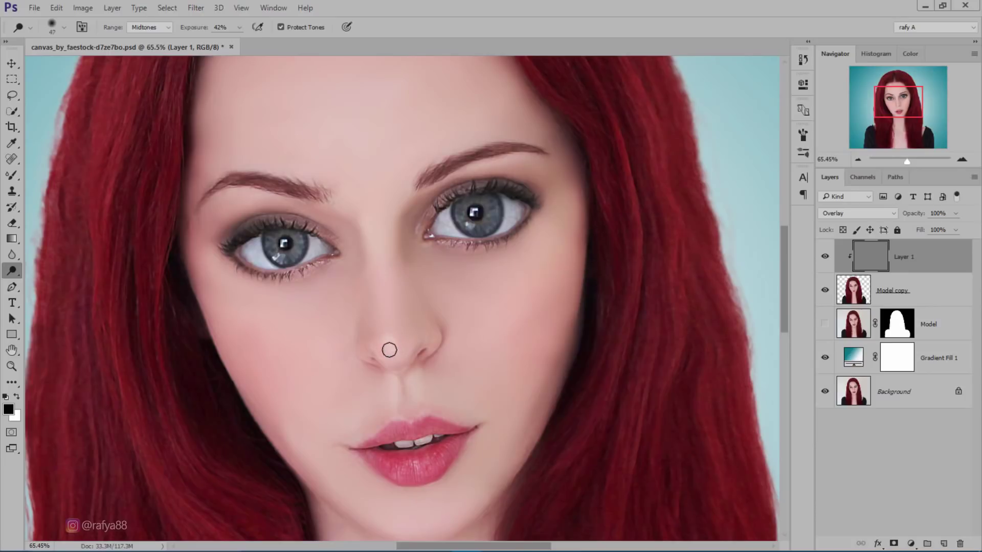
# Step: Dodge the nose tip and nose bridge at Midtones, 35% exposure on Layer 1
pyautogui.click(391, 338)
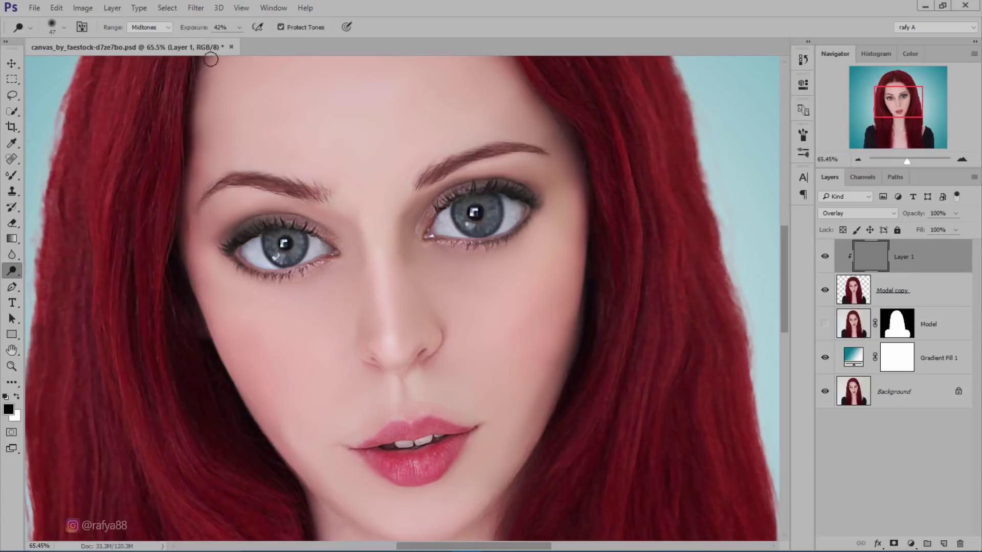
pyautogui.click(376, 253)
pyautogui.scroll(-2, 416, 208)
pyautogui.scroll(-2, 416, 230)
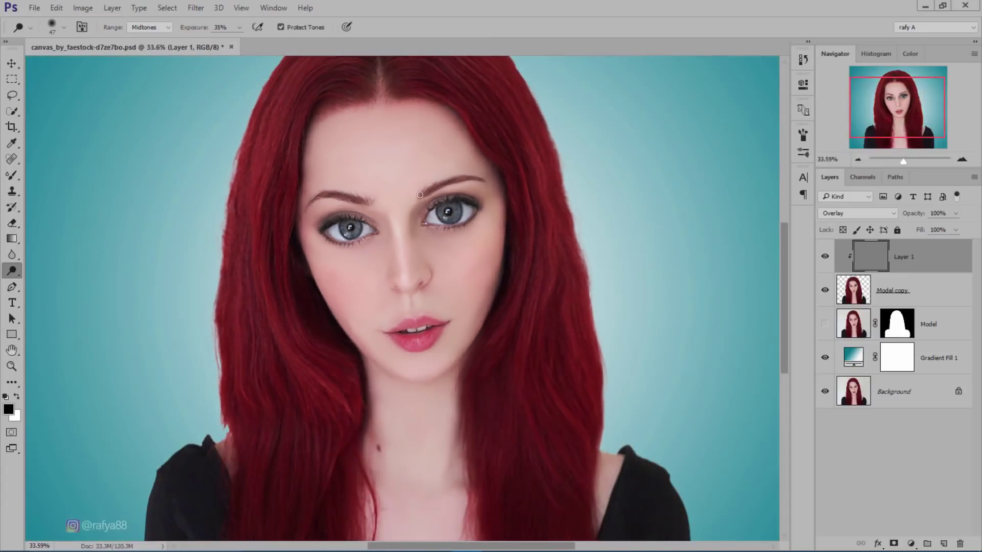
pyautogui.scroll(-1, 416, 255)
pyautogui.scroll(-1, 416, 265)
pyautogui.scroll(8, 416, 265)
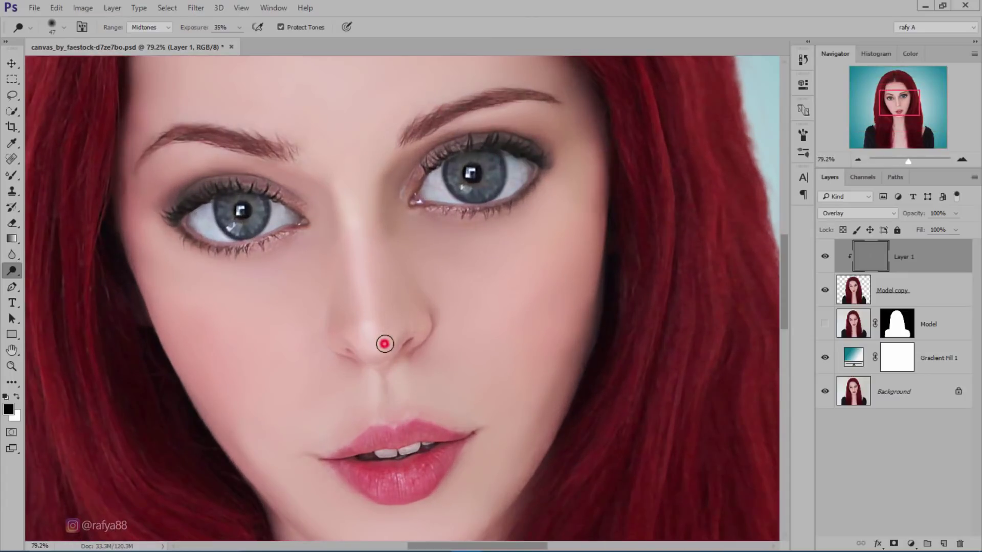
pyautogui.scroll(-2, 419, 310)
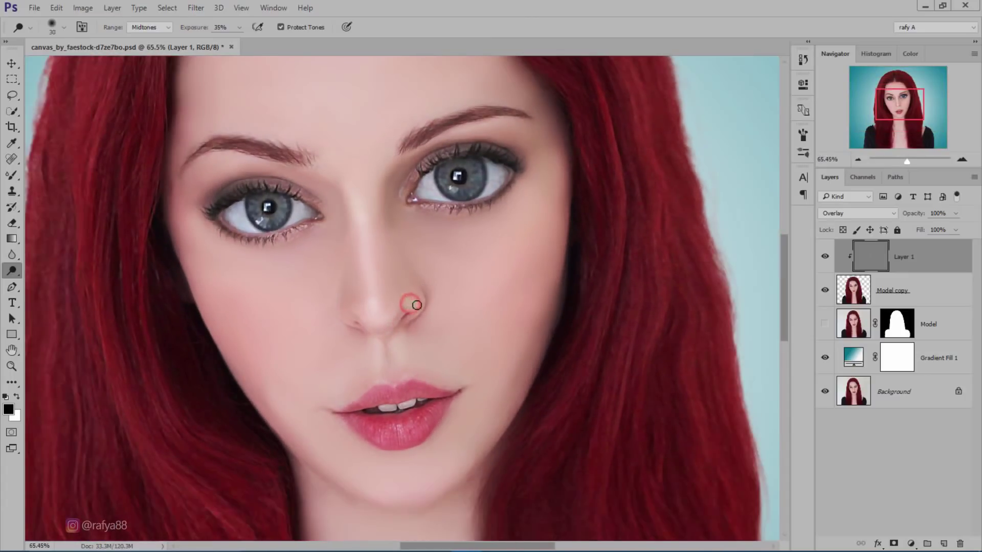
pyautogui.scroll(-3, 460, 273)
pyautogui.scroll(-1, 450, 261)
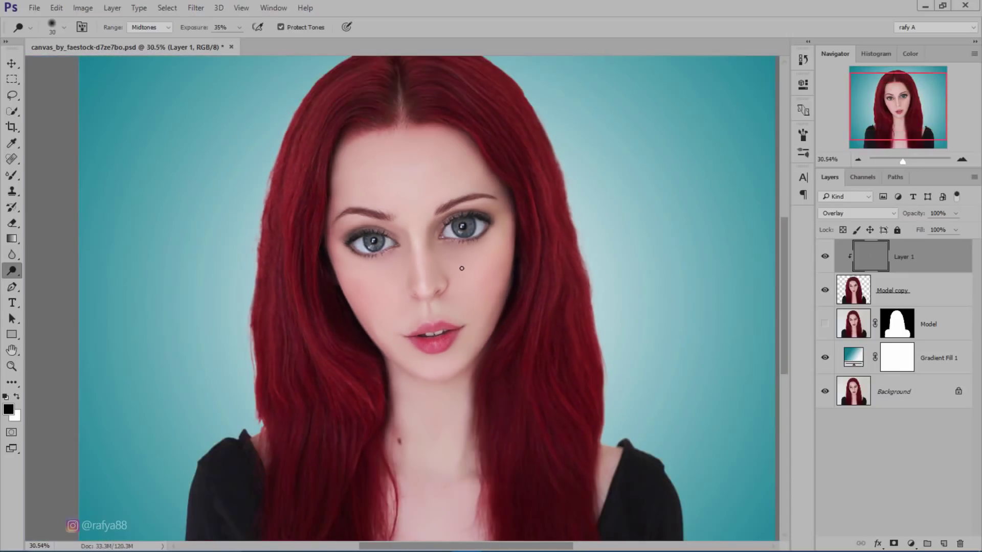
pyautogui.scroll(1, 450, 260)
pyautogui.scroll(3, 438, 334)
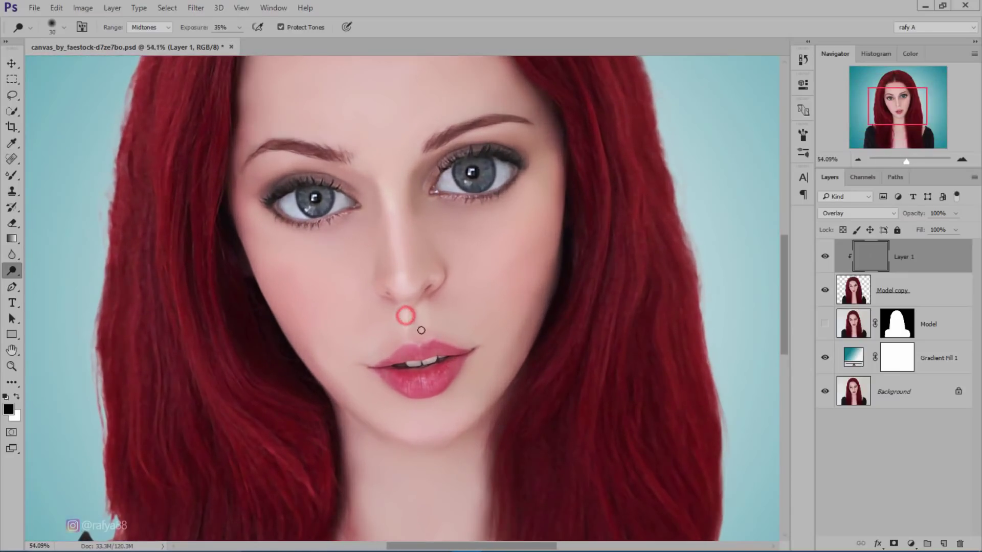
pyautogui.scroll(-3, 493, 309)
pyautogui.scroll(1, 459, 255)
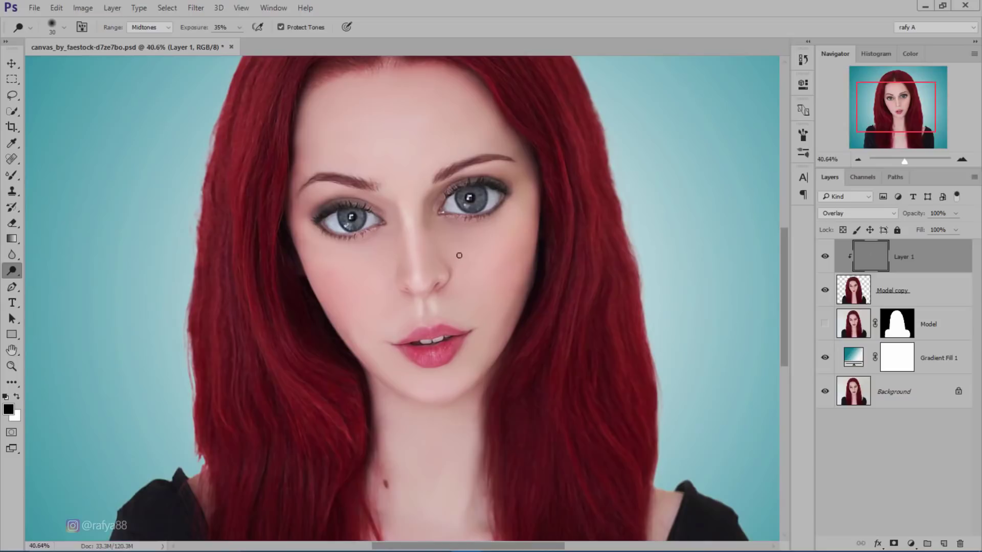
pyautogui.scroll(1, 438, 352)
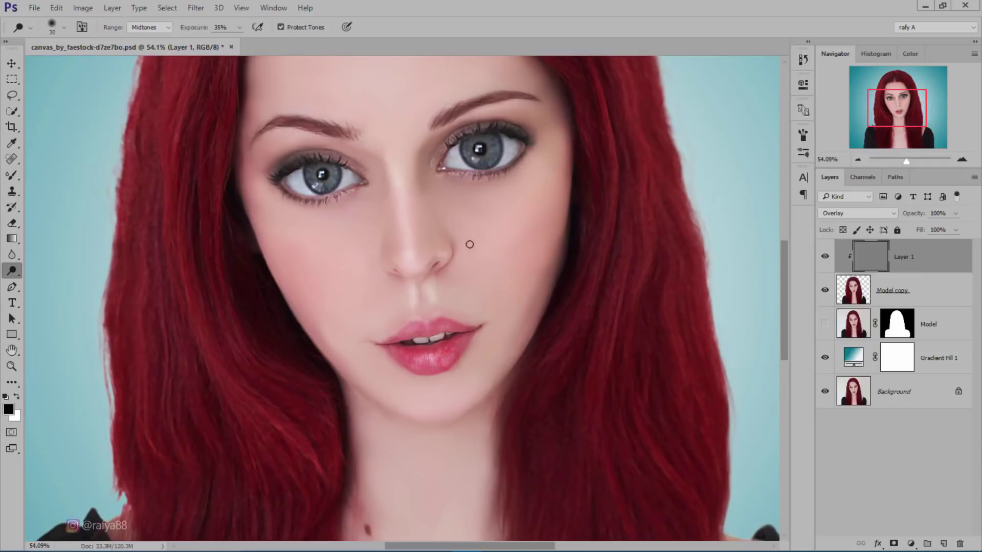
# Step: Enlarge the Dodge brush to 187 px and lighten both cheeks and the upper-lip area
pyautogui.rightClick(504, 229)
pyautogui.moveTo(586, 259); pyautogui.dragTo(629, 254)
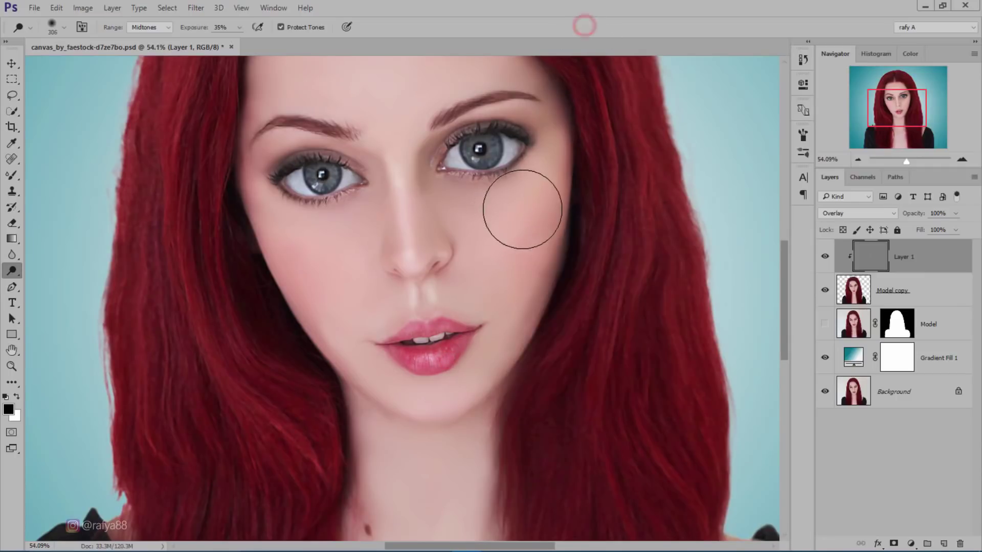
pyautogui.moveTo(506, 255); pyautogui.dragTo(540, 261)
pyautogui.scroll(-2, 539, 261)
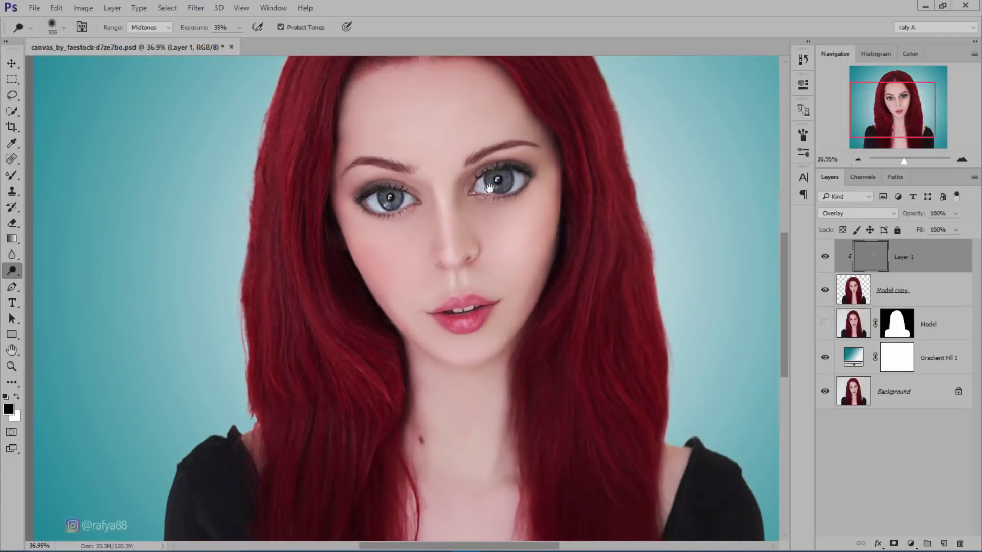
pyautogui.scroll(1, 449, 281)
pyautogui.moveTo(379, 294); pyautogui.dragTo(396, 331)
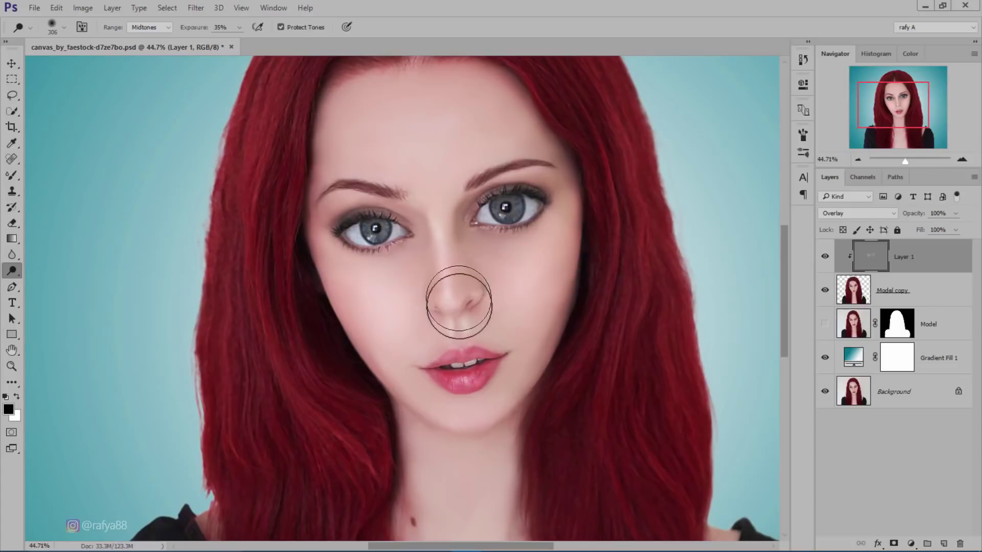
pyautogui.moveTo(490, 329); pyautogui.dragTo(508, 323)
pyautogui.click(422, 333)
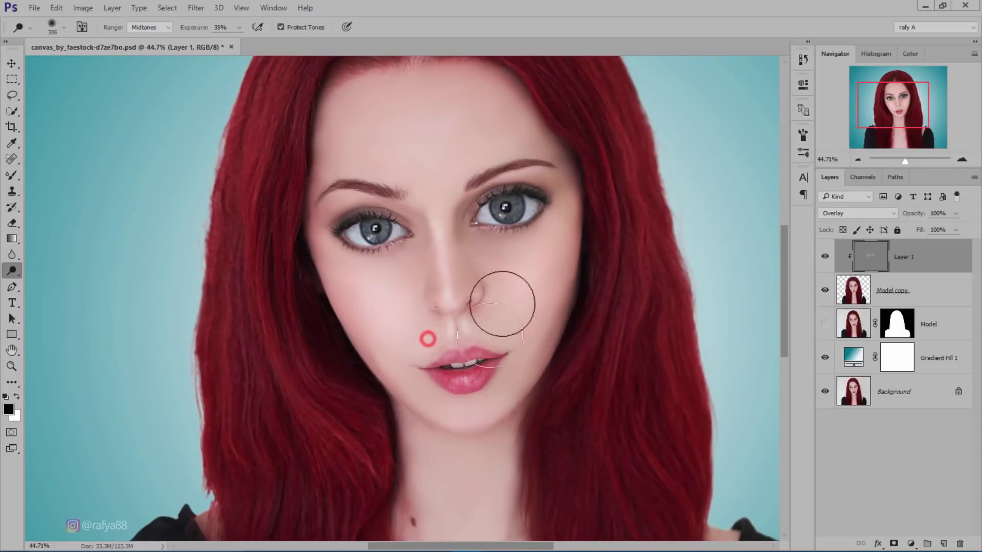
pyautogui.scroll(-2, 504, 296)
pyautogui.scroll(3, 506, 440)
# Step: Resize the brush to 127 px, then 700 px, and lighten the chin and forehead
pyautogui.rightClick(515, 401)
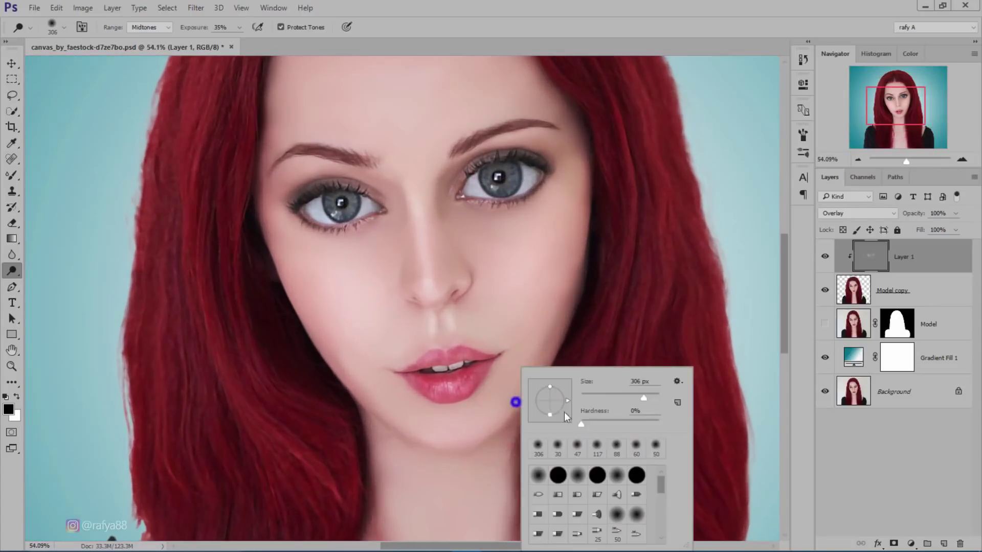
pyautogui.moveTo(615, 398); pyautogui.dragTo(624, 395)
pyautogui.click(463, 428)
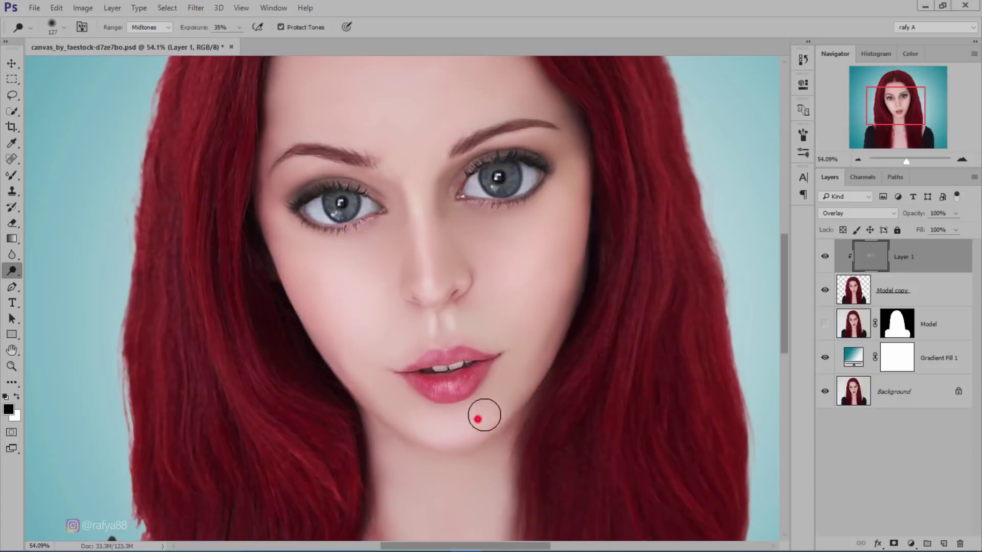
pyautogui.scroll(-3, 499, 250)
pyautogui.scroll(1, 492, 220)
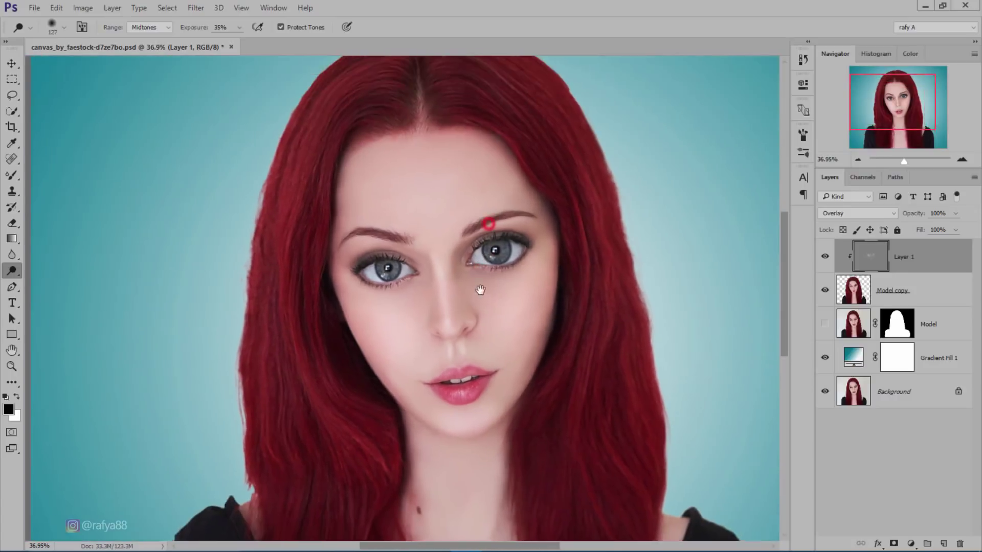
pyautogui.scroll(1, 461, 240)
pyautogui.scroll(1, 453, 239)
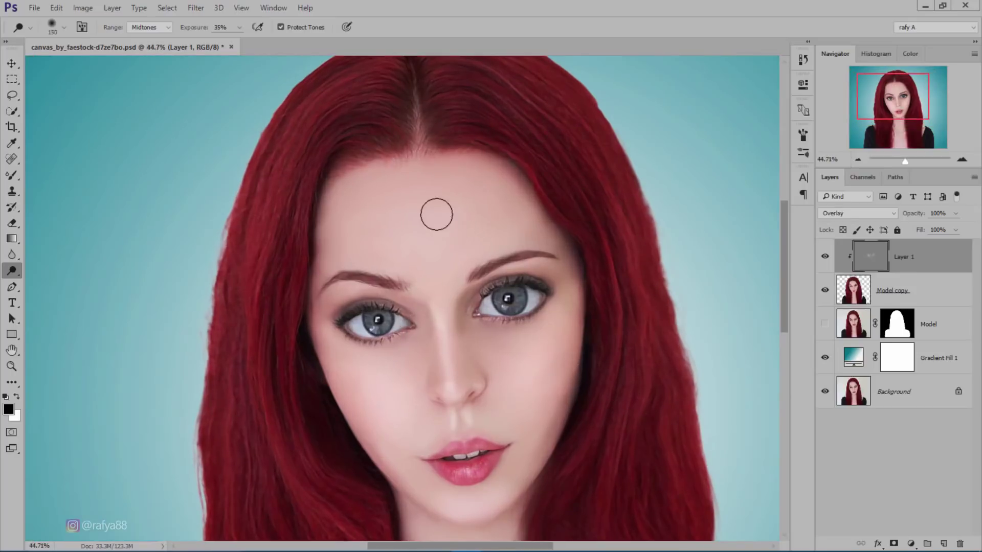
pyautogui.moveTo(436, 214); pyautogui.dragTo(416, 221)
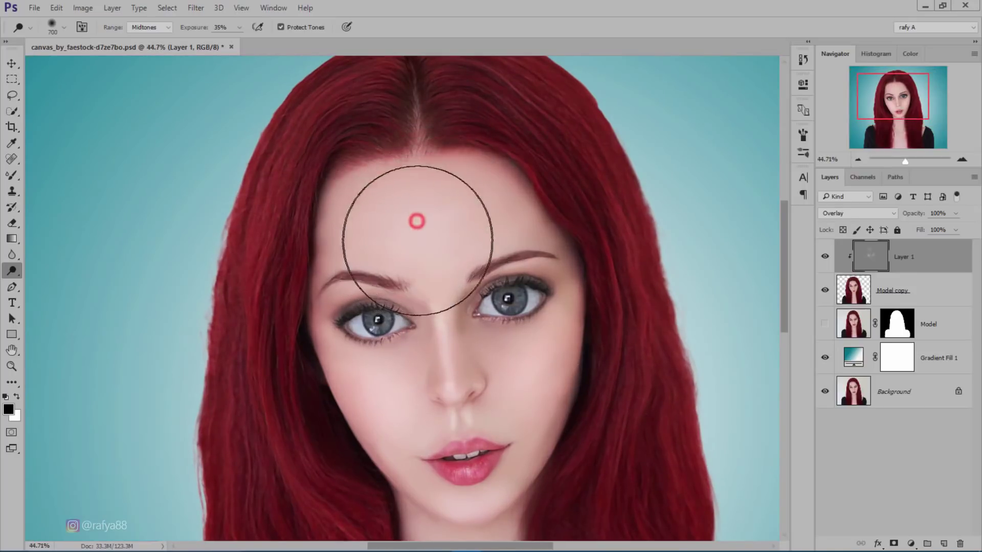
pyautogui.scroll(-3, 459, 224)
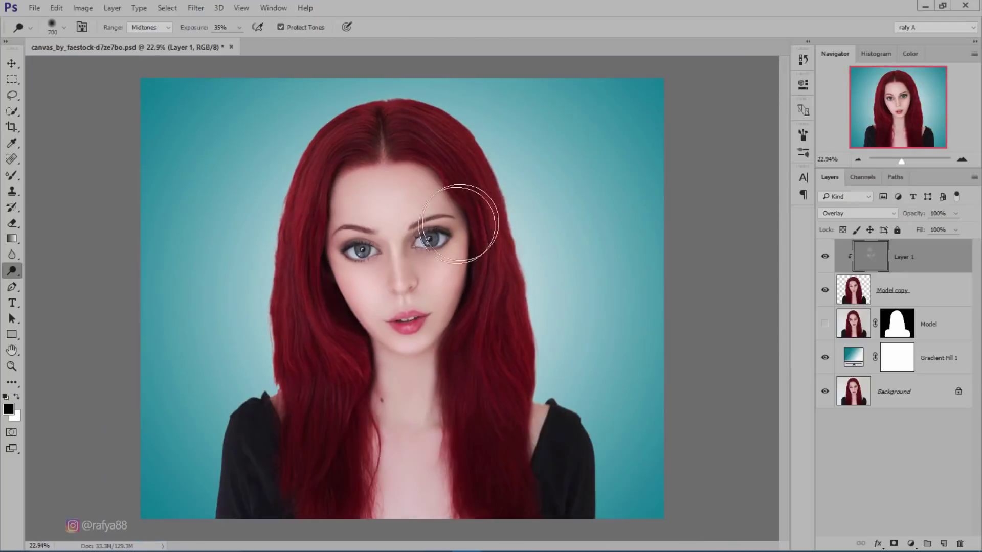
pyautogui.scroll(-1, 458, 223)
pyautogui.scroll(-1, 450, 175)
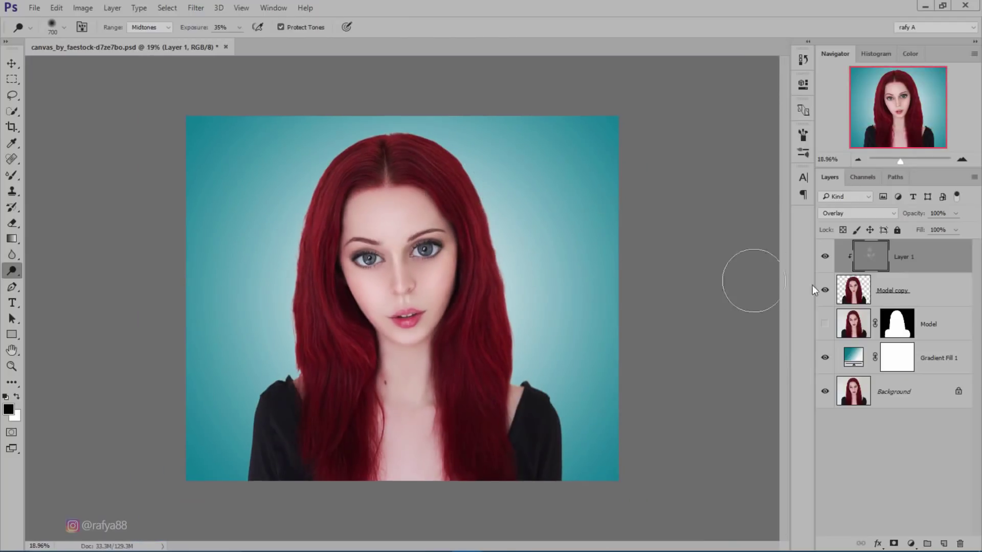
# Step: Hide and reshow Layer 1 to compare the dodging before and after
pyautogui.click(825, 257)
pyautogui.click(824, 257)
pyautogui.scroll(-1, 444, 220)
pyautogui.scroll(-2, 444, 220)
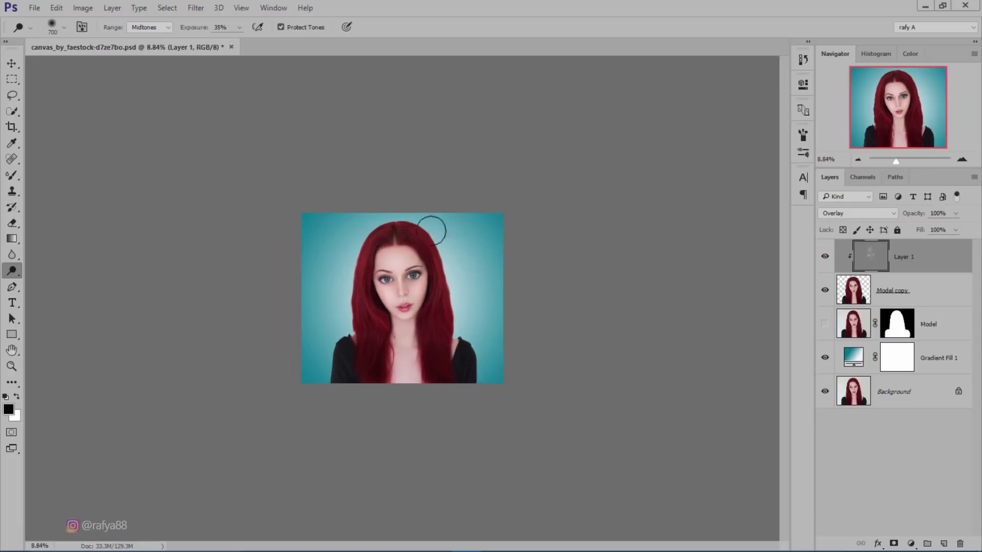
pyautogui.scroll(3, 383, 285)
pyautogui.scroll(3, 406, 274)
pyautogui.scroll(3, 423, 285)
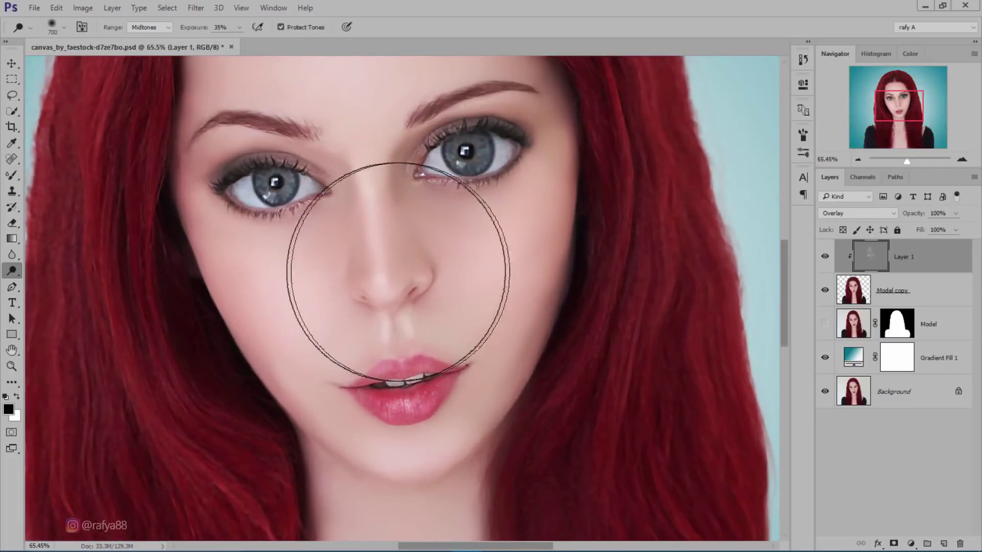
# Step: Burn the shadows beside and under the nose with a 62 px brush
pyautogui.rightClick(17, 272)
pyautogui.click(35, 277)
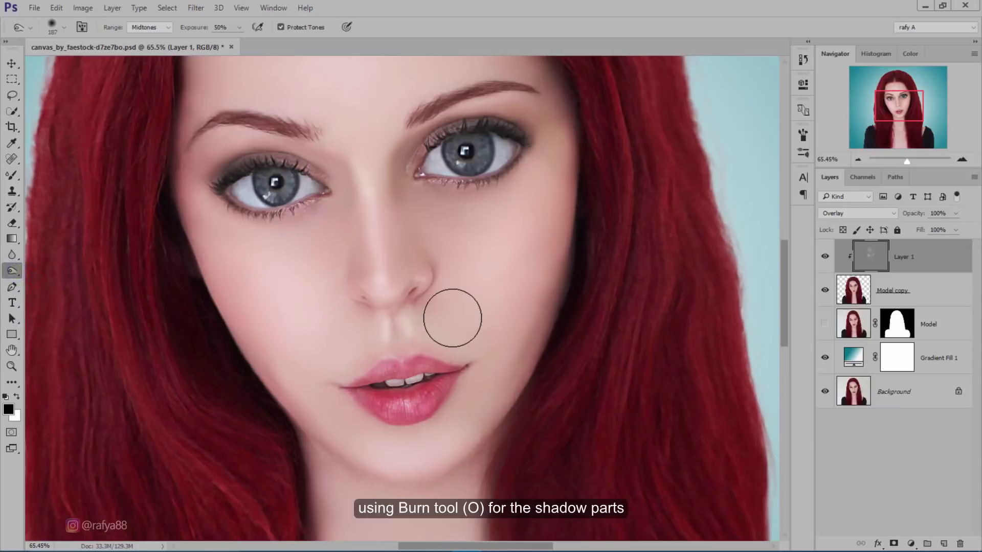
pyautogui.rightClick(485, 310)
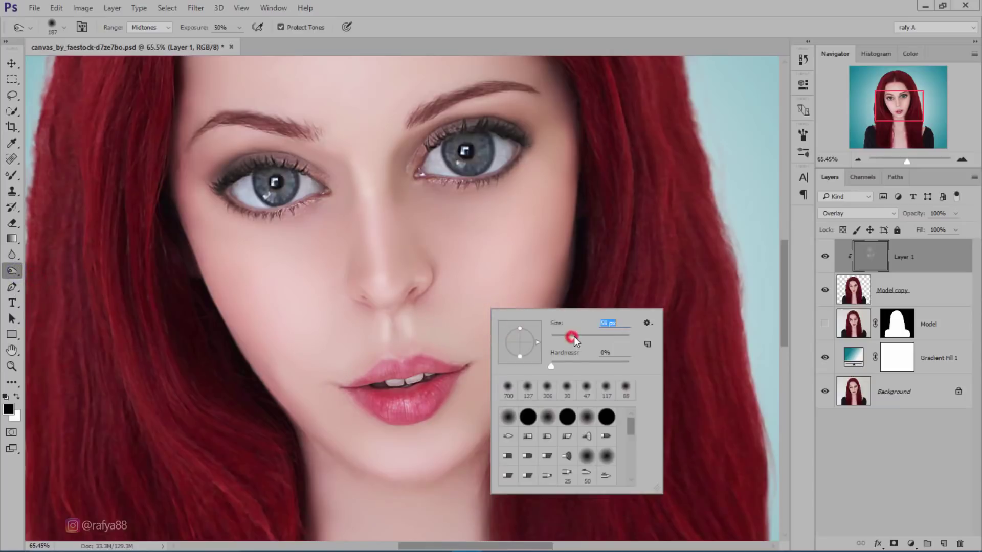
pyautogui.moveTo(573, 336); pyautogui.dragTo(576, 336)
pyautogui.click(410, 324)
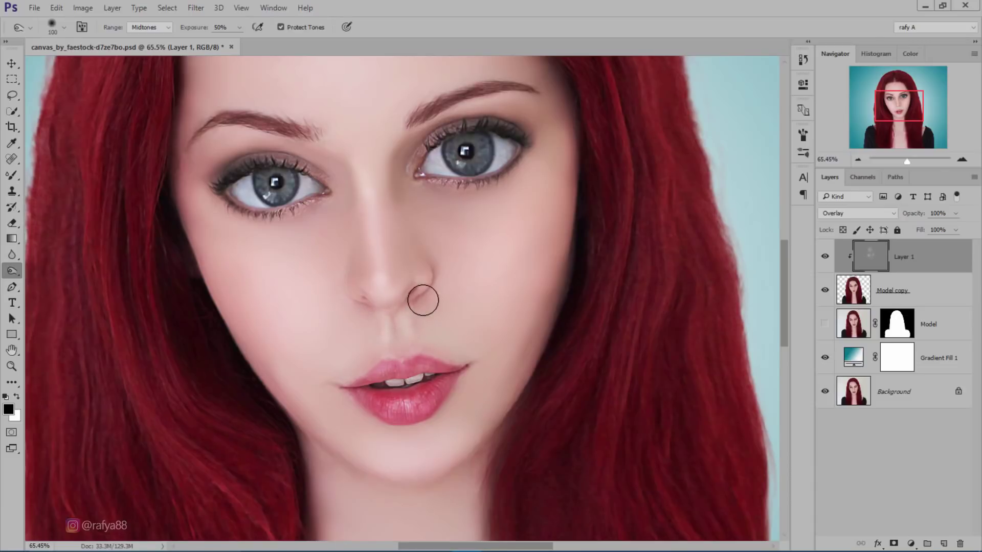
pyautogui.moveTo(423, 300); pyautogui.dragTo(462, 267)
pyautogui.scroll(-2, 456, 221)
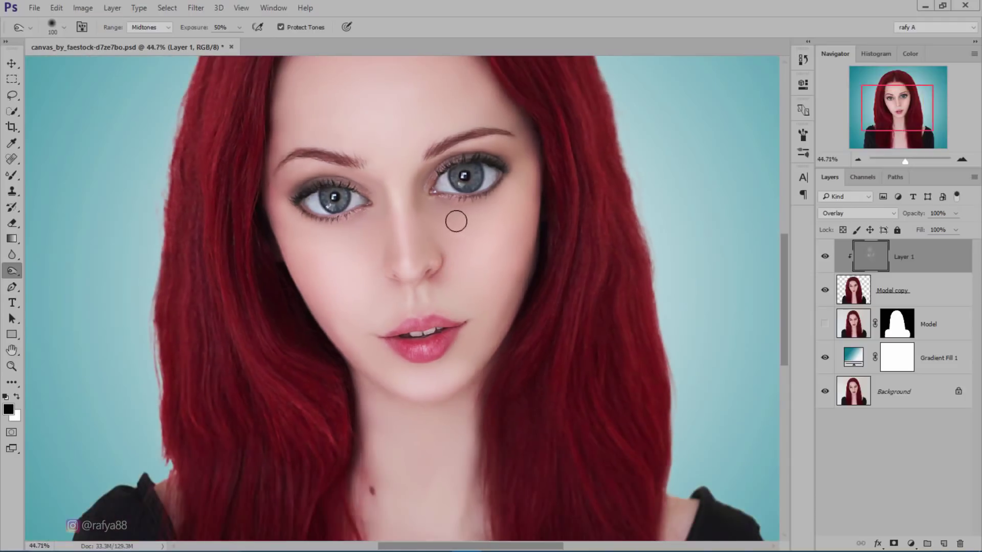
pyautogui.scroll(1, 442, 237)
pyautogui.click(398, 290)
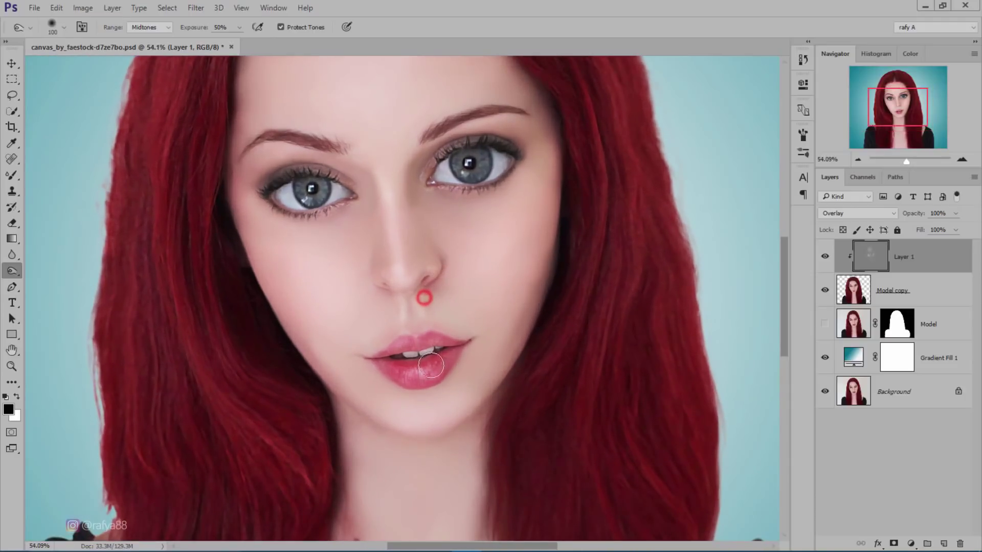
pyautogui.click(395, 296)
pyautogui.scroll(-1, 438, 328)
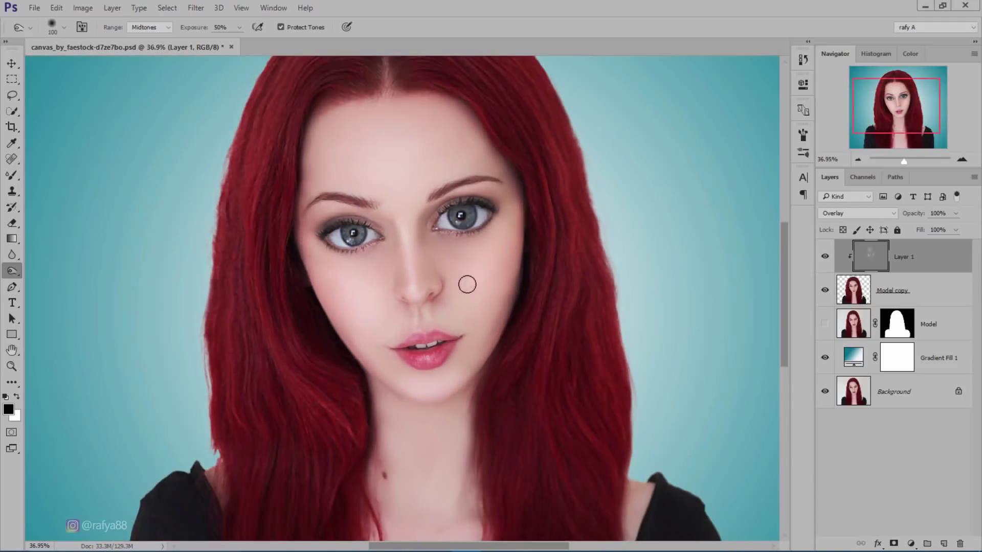
pyautogui.scroll(1, 467, 283)
# Step: Burn the lower lip and the cheek edge along the hair, enlarging the brush to 300
pyautogui.press(']')
pyautogui.scroll(1, 450, 327)
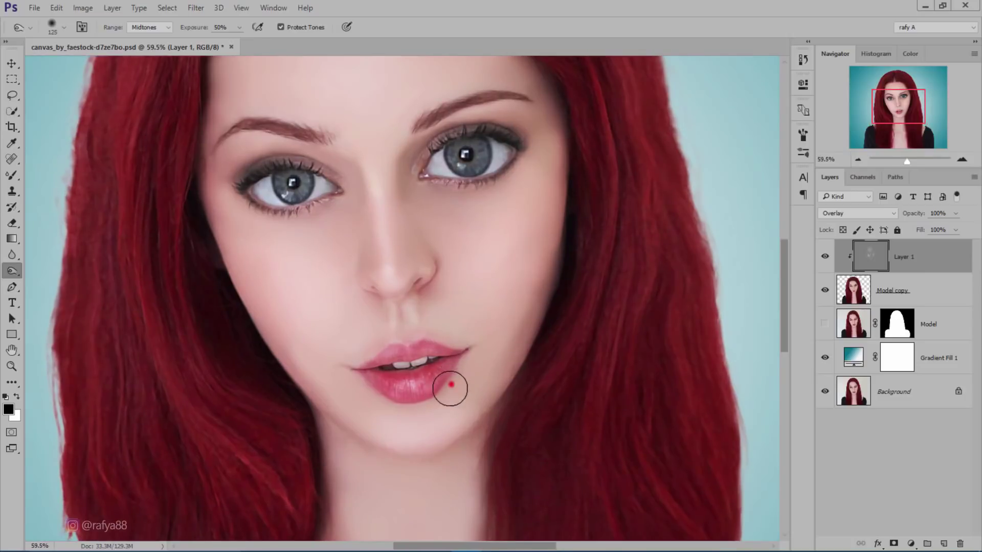
pyautogui.moveTo(450, 389)
pyautogui.mouseDown()
pyautogui.moveTo(428, 400)
pyautogui.moveTo(370, 393)
pyautogui.mouseUp()
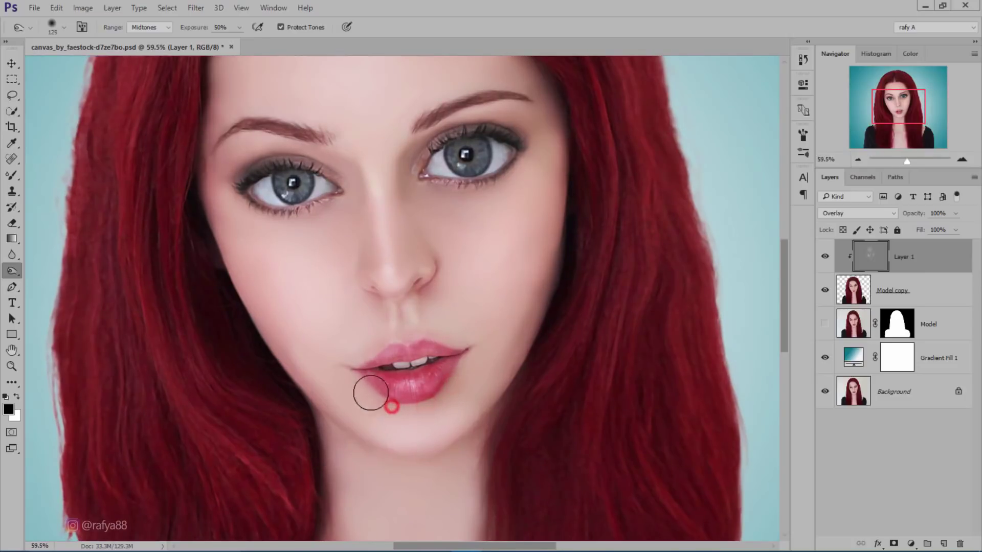
pyautogui.click(408, 401)
pyautogui.scroll(-2, 425, 262)
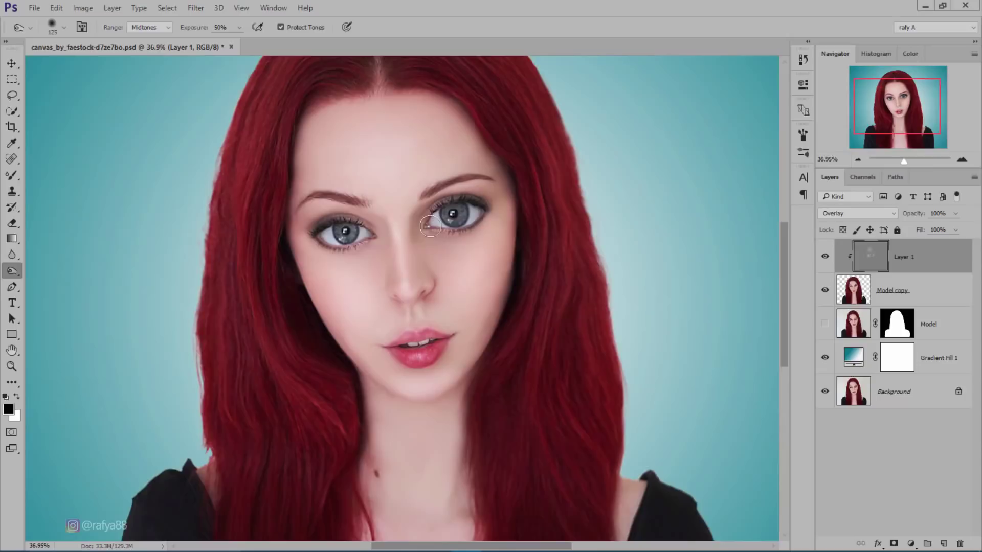
pyautogui.scroll(1, 430, 226)
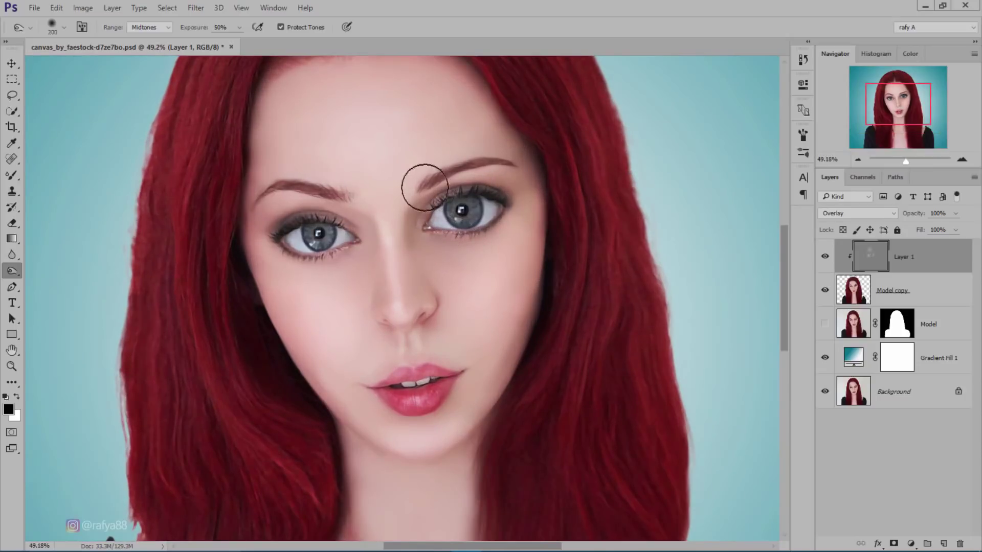
pyautogui.press(']')
pyautogui.press(']')
pyautogui.press(']')
pyautogui.click(548, 256)
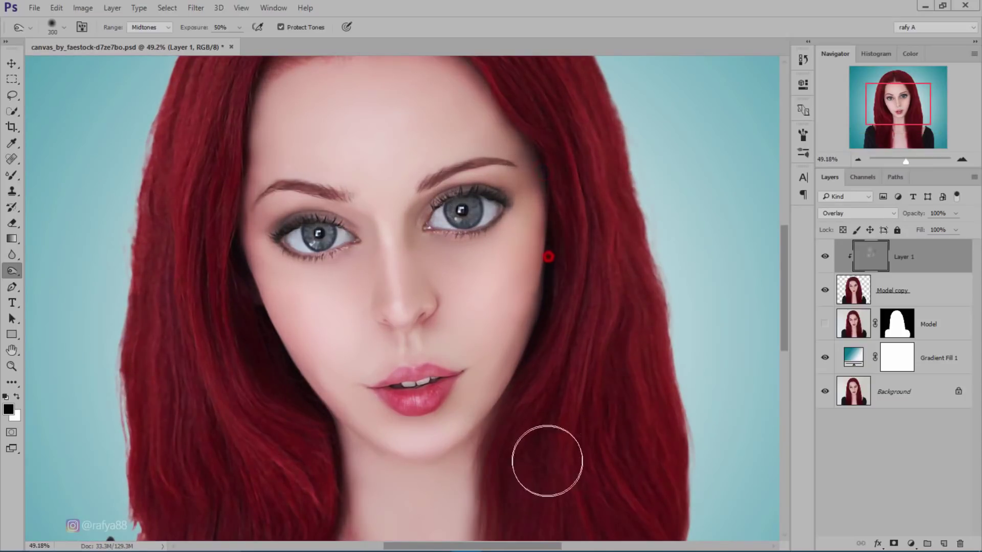
pyautogui.scroll(-3, 497, 306)
pyautogui.scroll(2, 356, 329)
pyautogui.moveTo(351, 285); pyautogui.dragTo(369, 329)
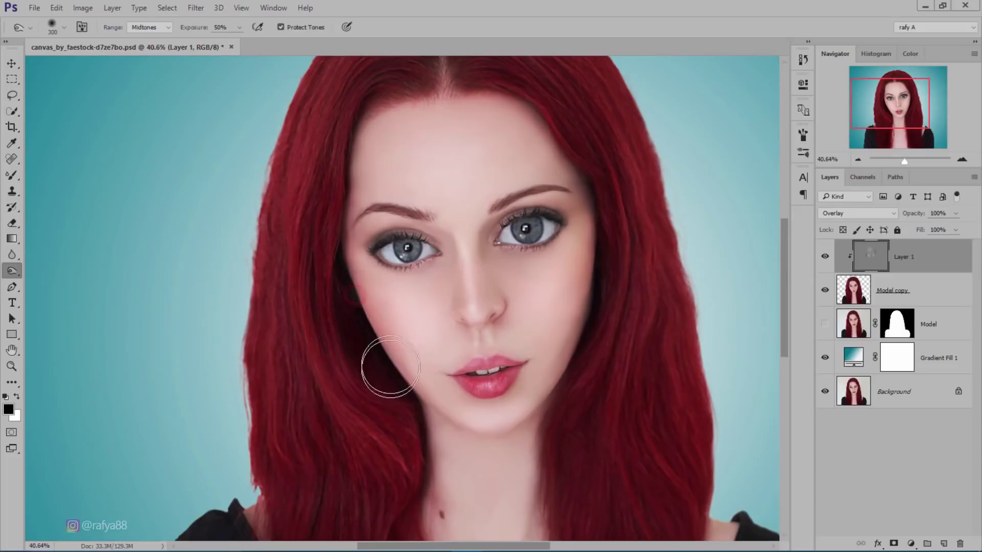
pyautogui.moveTo(397, 370); pyautogui.dragTo(465, 462)
# Step: Dodge under the left eye, the forehead, the chin and the neck at 50% exposure
pyautogui.moveTo(416, 263); pyautogui.dragTo(488, 254)
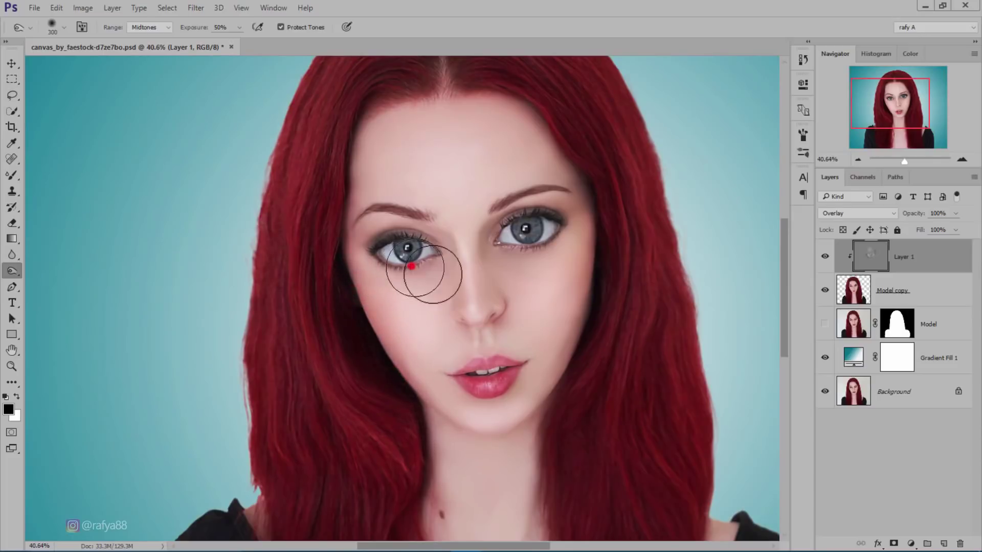
pyautogui.scroll(-3, 403, 186)
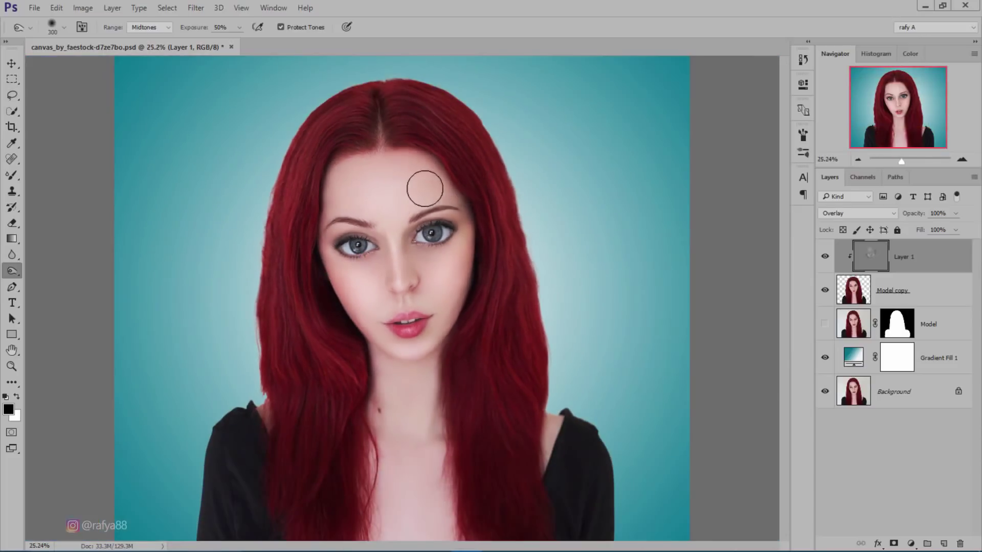
pyautogui.scroll(2, 368, 175)
pyautogui.press(']')
pyautogui.press(']')
pyautogui.press(']')
pyautogui.click(329, 168)
pyautogui.click(439, 149)
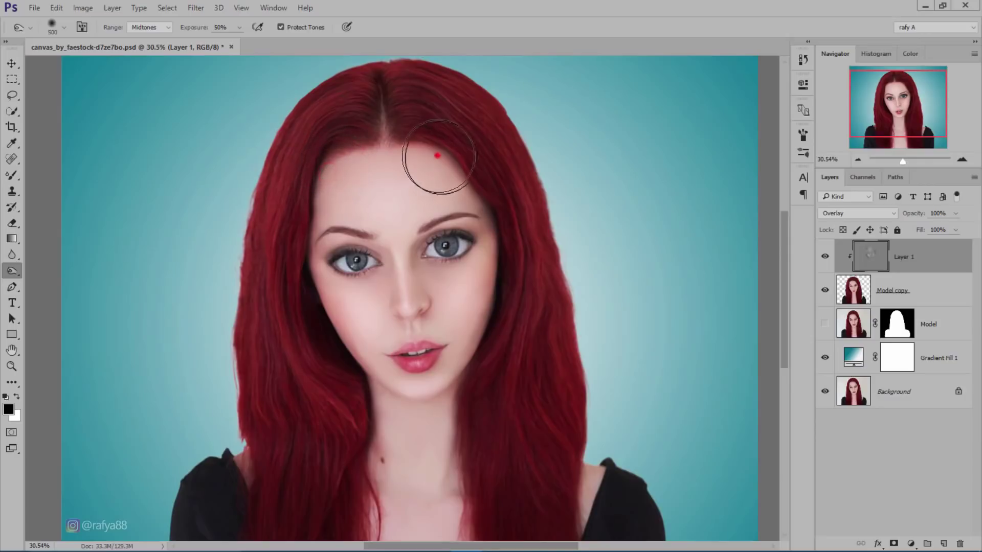
pyautogui.scroll(-2, 404, 220)
pyautogui.scroll(-1, 437, 212)
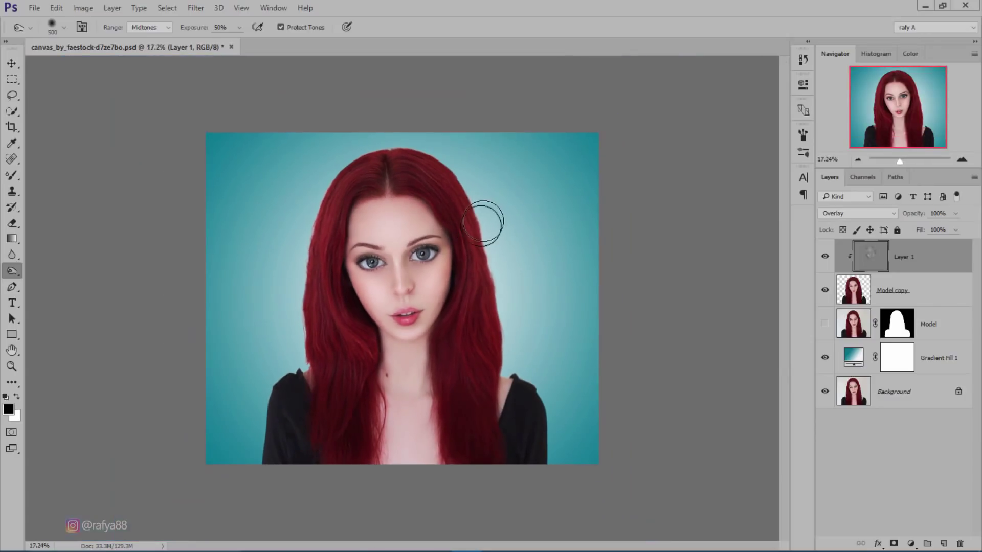
pyautogui.scroll(1, 424, 368)
pyautogui.scroll(1, 443, 399)
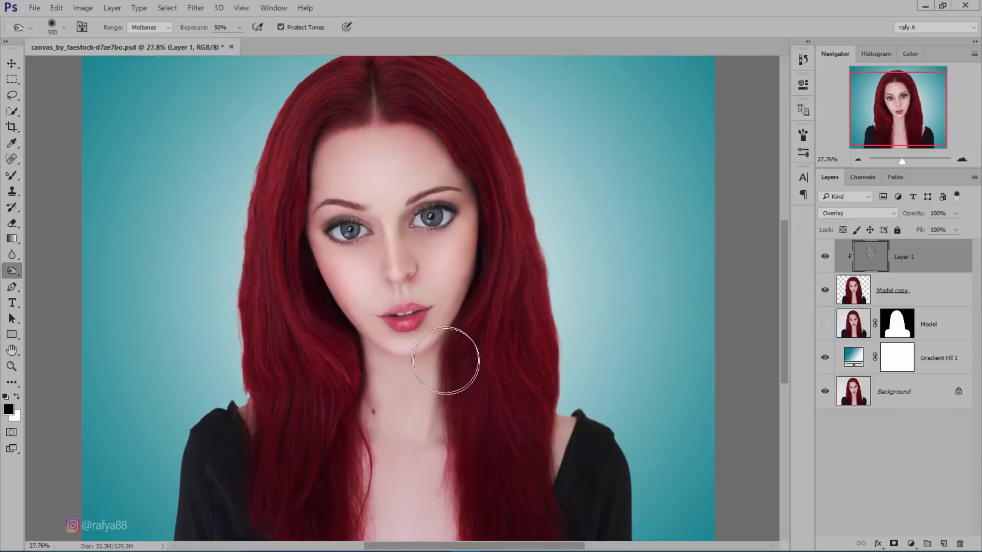
pyautogui.moveTo(446, 361); pyautogui.dragTo(421, 415)
pyautogui.moveTo(366, 389); pyautogui.dragTo(428, 372)
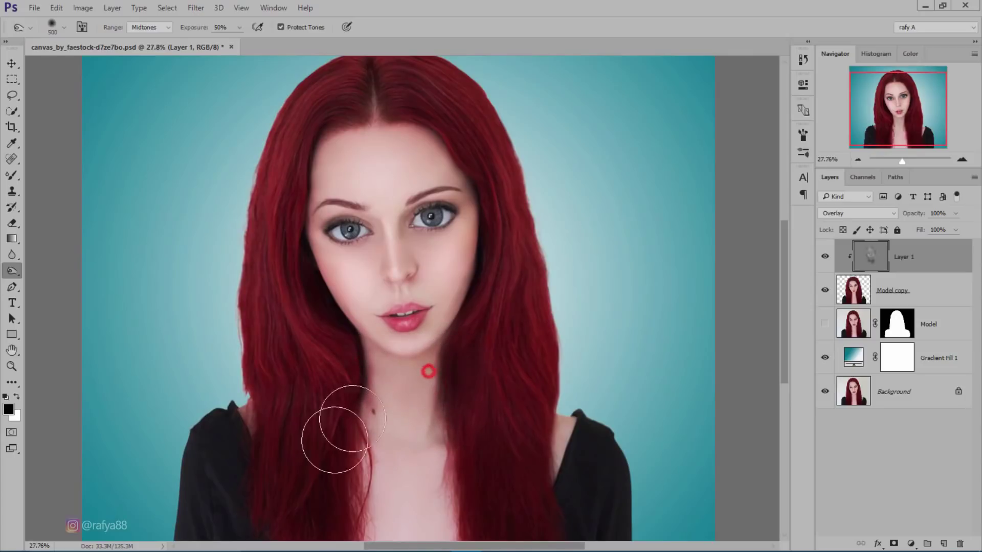
pyautogui.scroll(-1, 404, 351)
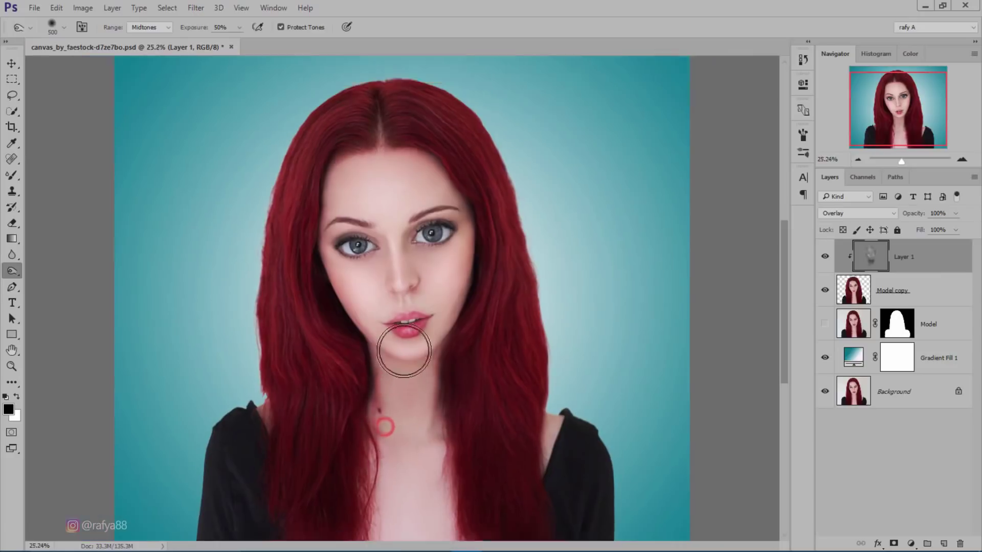
pyautogui.scroll(-1, 404, 351)
pyautogui.moveTo(390, 486)
pyautogui.mouseDown()
pyautogui.moveTo(435, 448)
pyautogui.moveTo(456, 490)
pyautogui.mouseUp()
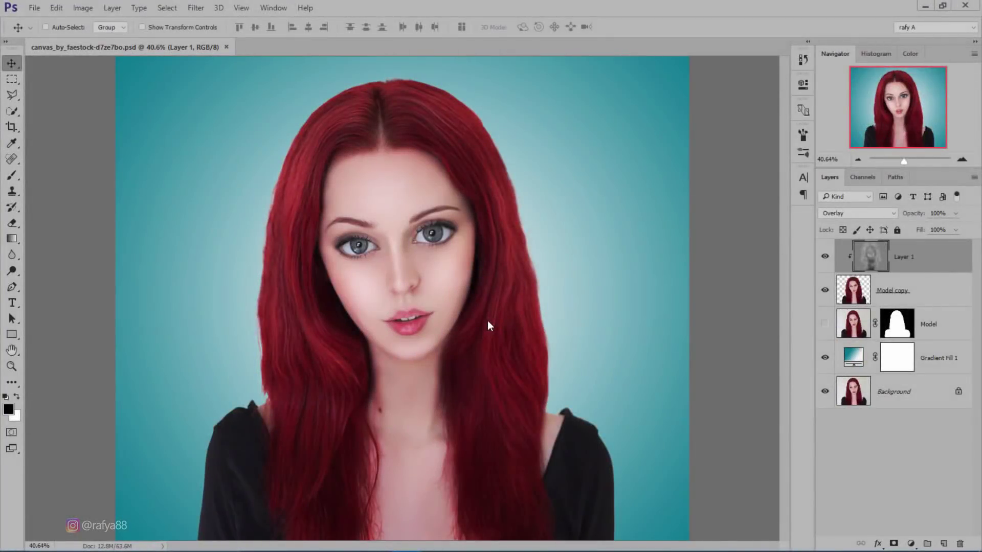
# Step: Compare the face with and without the shading layer, then add a new empty Layer 2
pyautogui.click(825, 258)
pyautogui.click(825, 258)
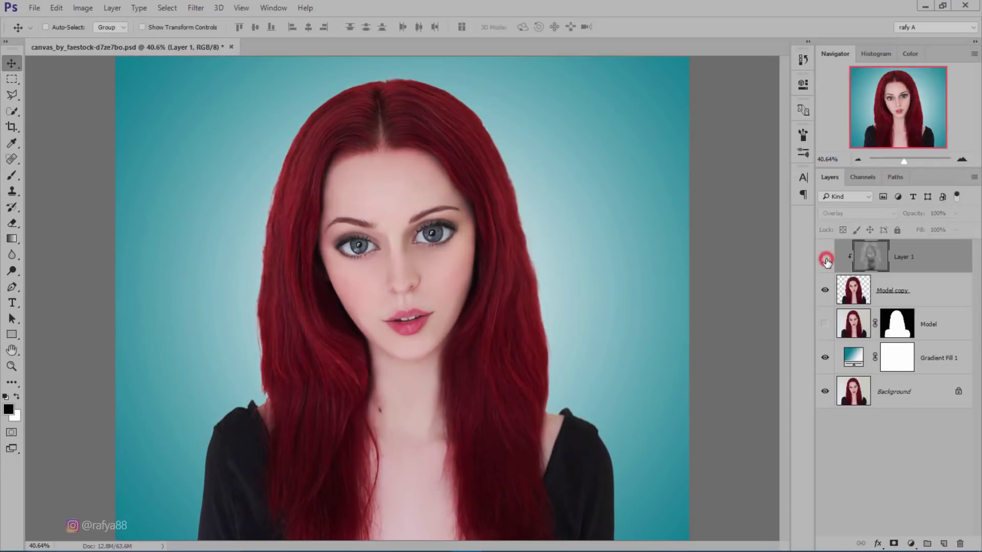
pyautogui.click(825, 257)
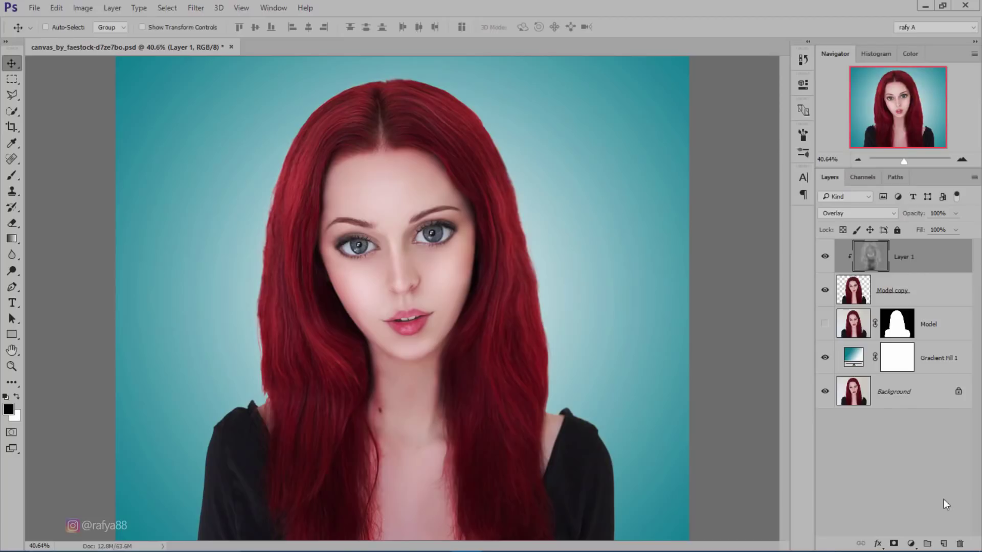
pyautogui.click(942, 543)
# Step: Clip Layer 2 to the layers below and set a soft Brush to pure red
pyautogui.rightClick(927, 263)
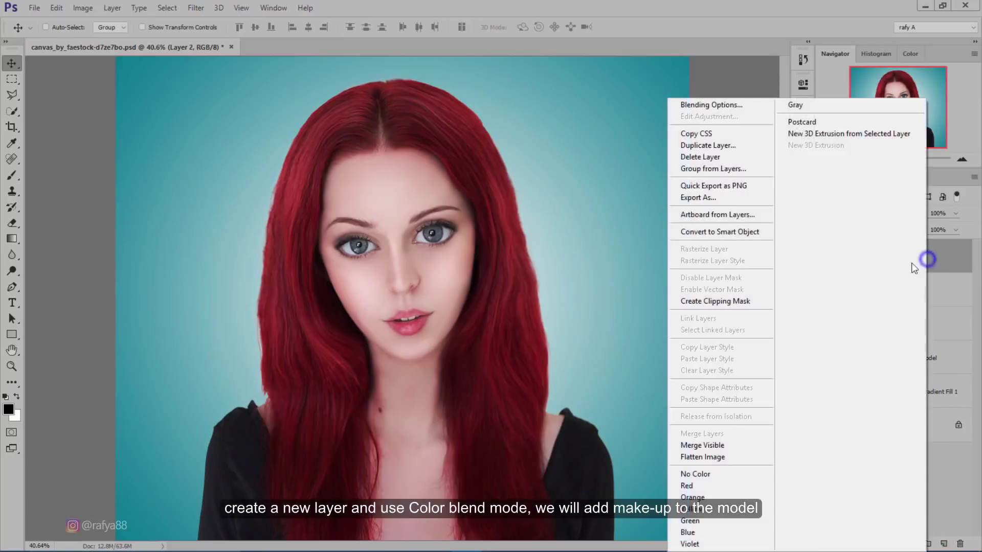
pyautogui.click(729, 301)
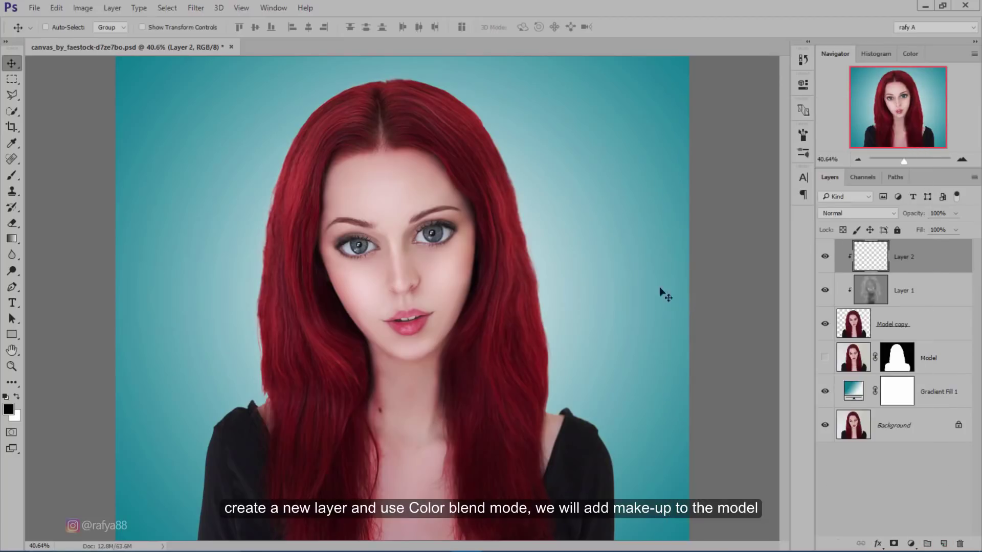
pyautogui.click(11, 175)
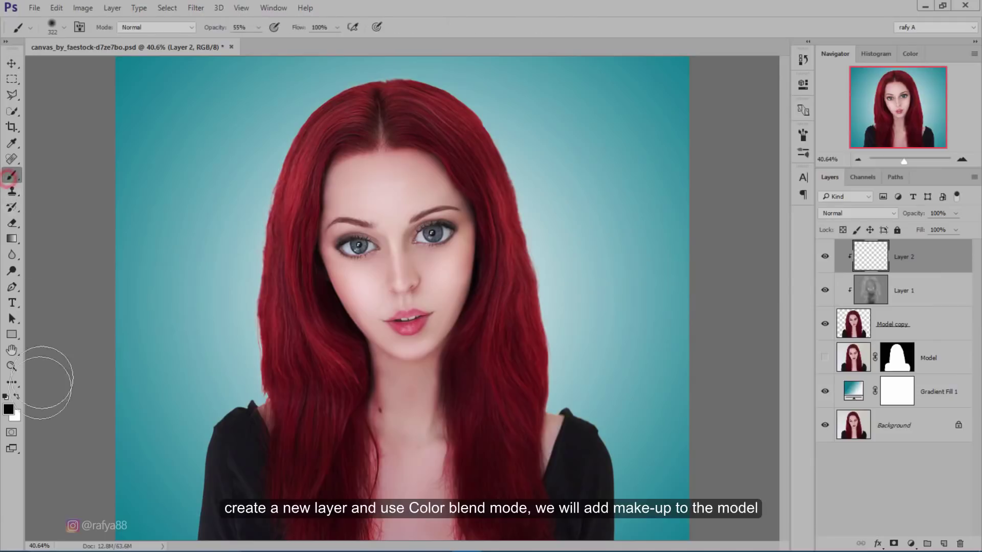
pyautogui.click(8, 409)
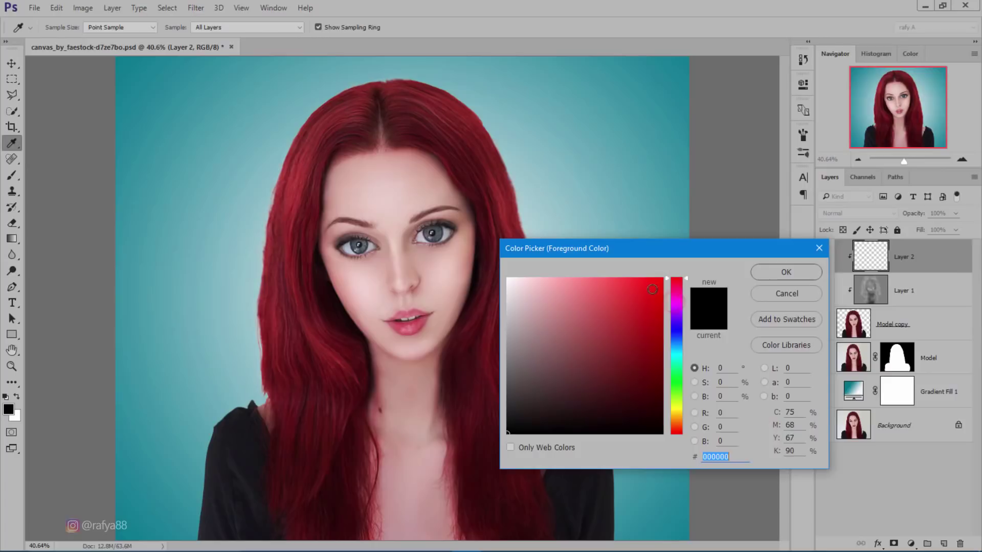
pyautogui.click(663, 276)
pyautogui.click(778, 272)
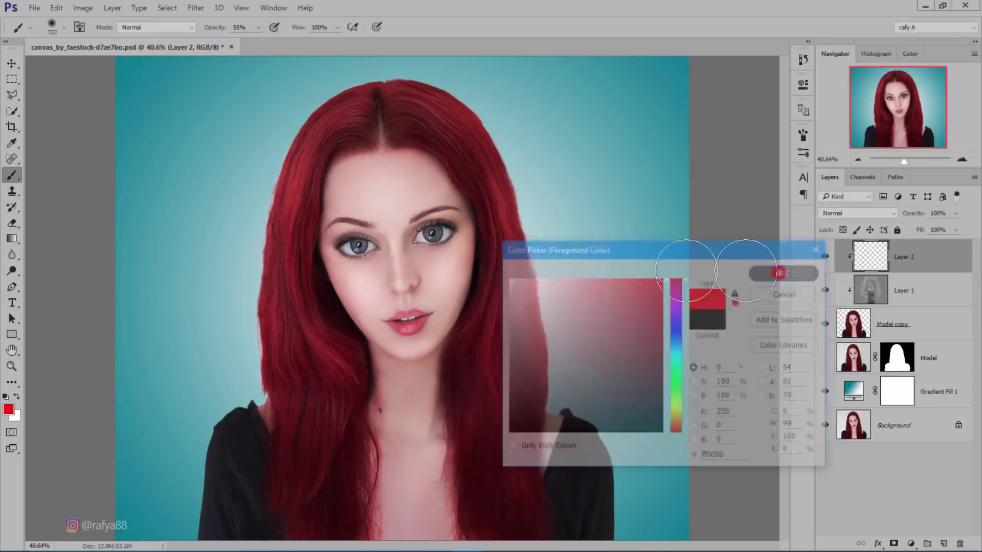
# Step: Paint red on both cheeks and set Layer 2 to Color mode at about 69% opacity
pyautogui.scroll(2, 476, 262)
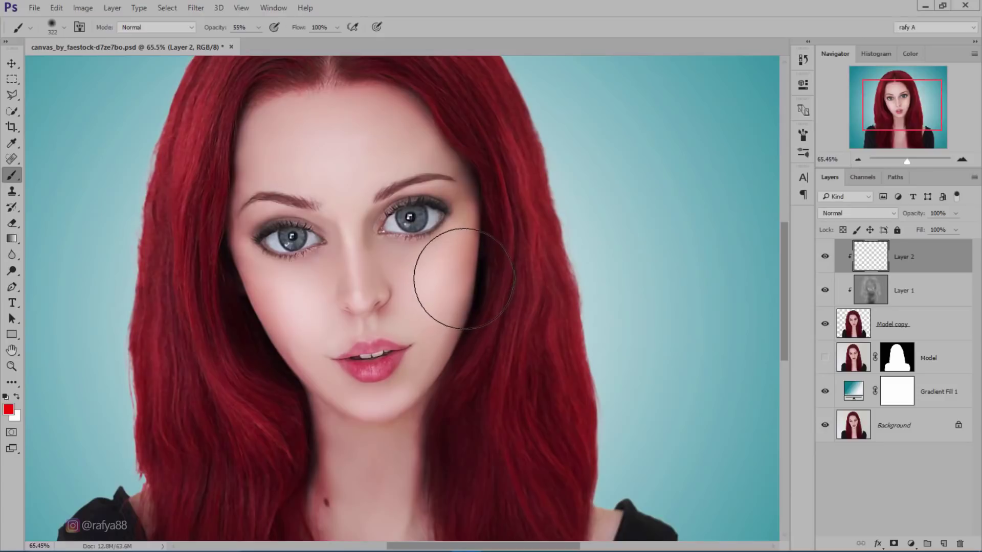
pyautogui.moveTo(455, 279)
pyautogui.mouseDown()
pyautogui.moveTo(445, 295)
pyautogui.moveTo(432, 292)
pyautogui.mouseUp()
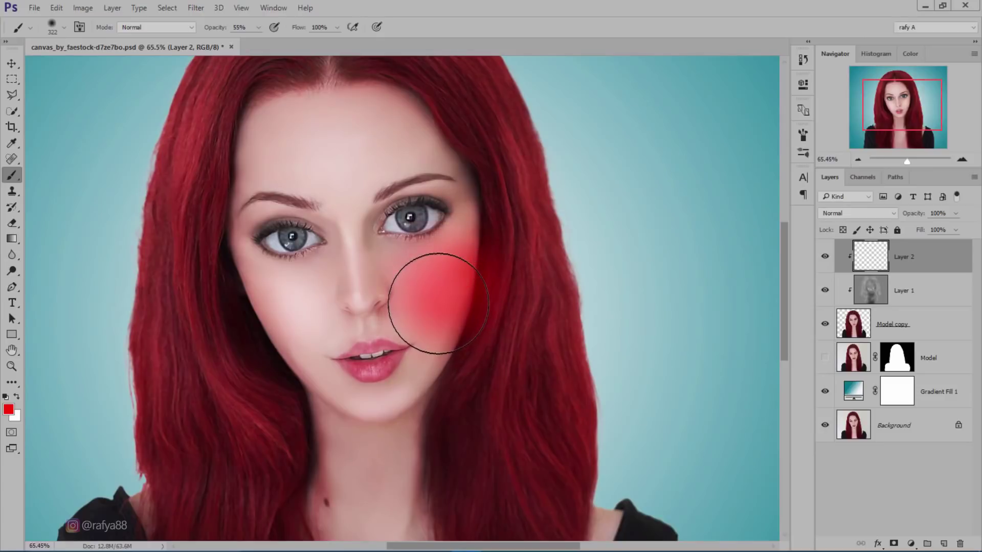
pyautogui.moveTo(268, 303); pyautogui.dragTo(289, 324)
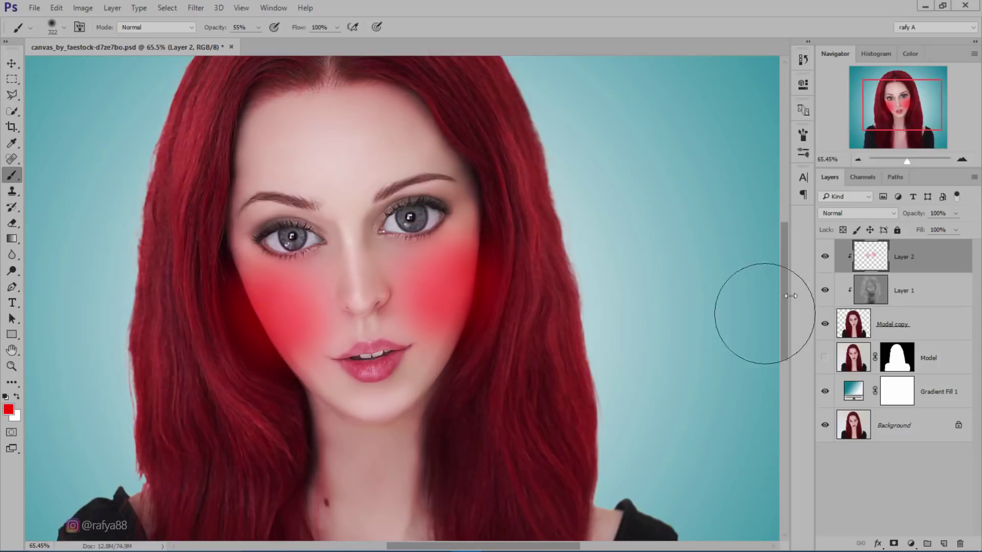
pyautogui.click(859, 213)
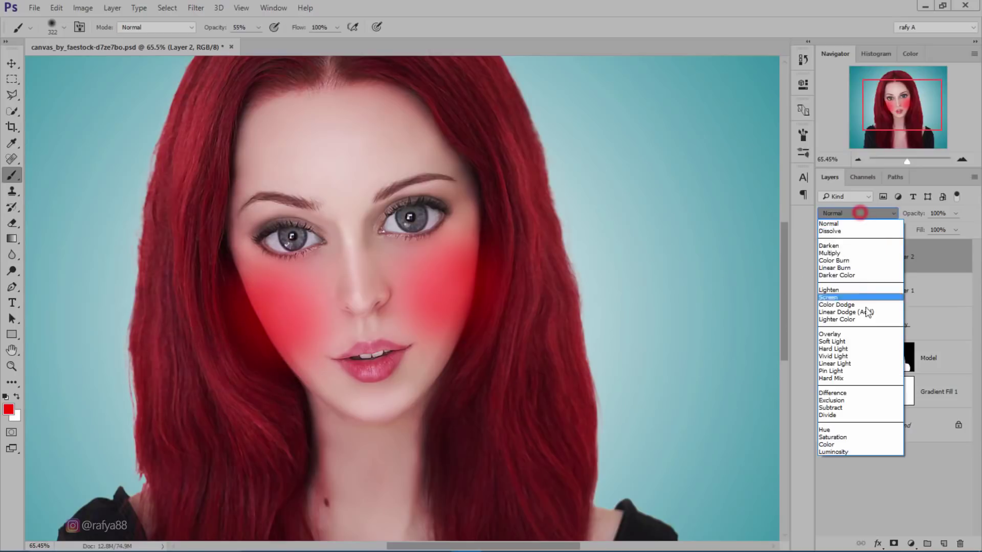
pyautogui.click(862, 443)
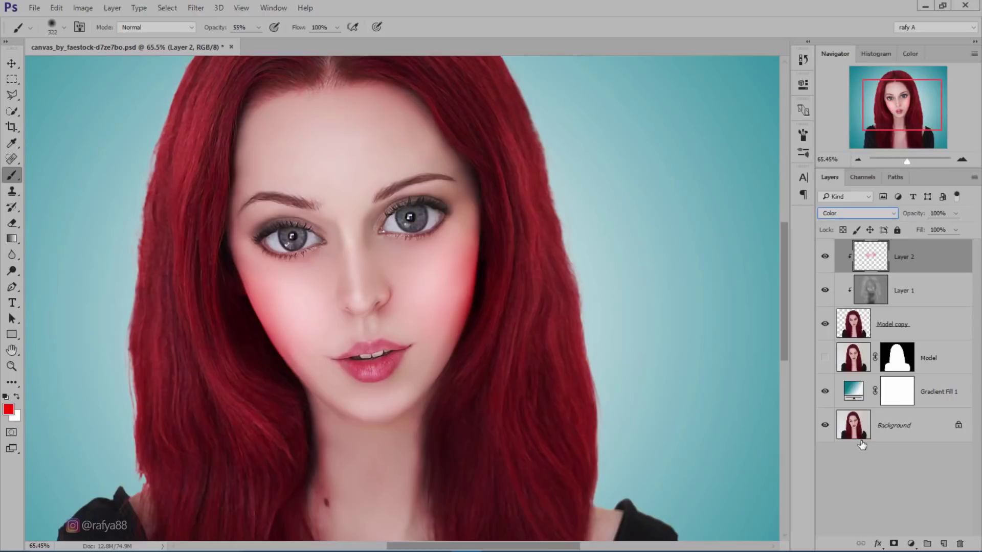
pyautogui.moveTo(915, 218); pyautogui.dragTo(896, 217)
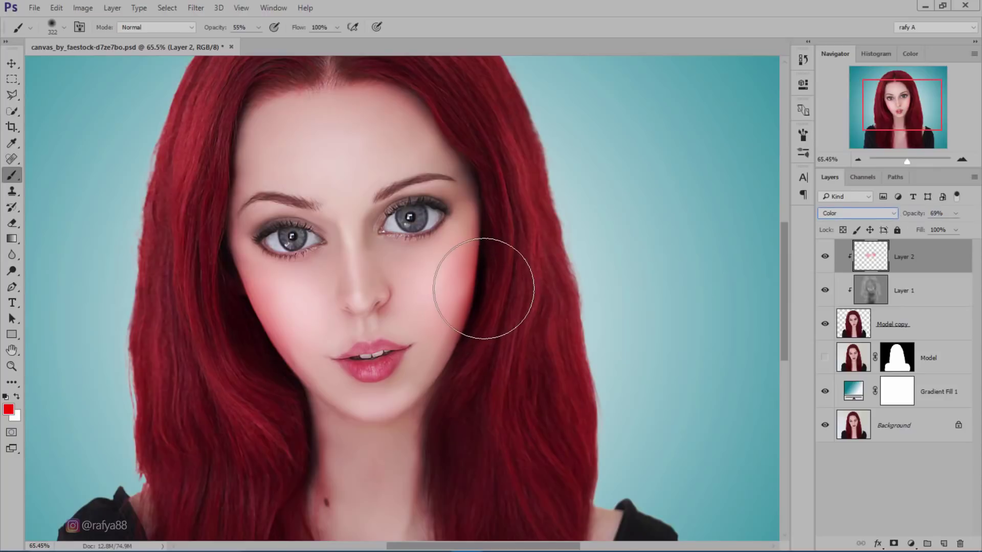
# Step: Zoom out to compare the face with and without blush, then zoom back in on the face
pyautogui.moveTo(907, 161); pyautogui.dragTo(904, 162)
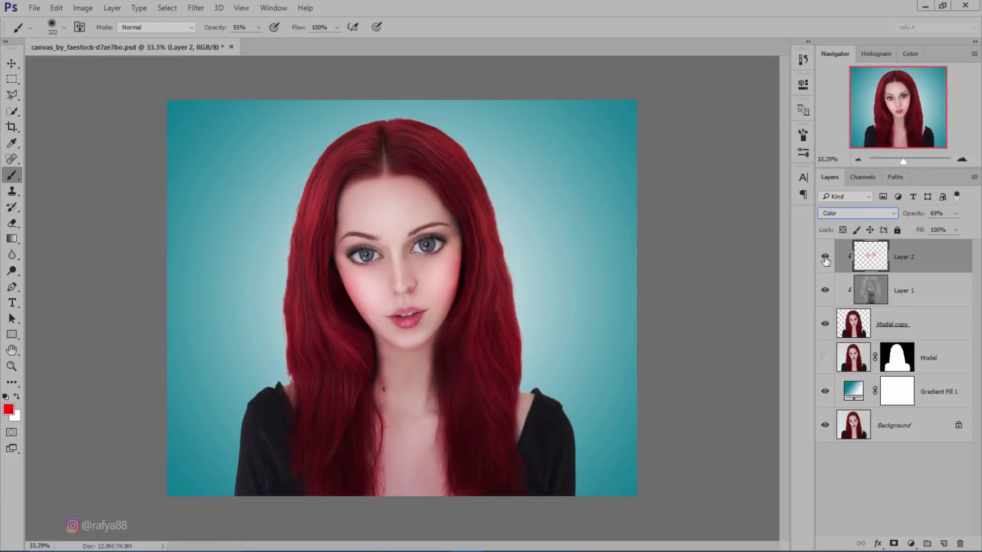
pyautogui.click(824, 257)
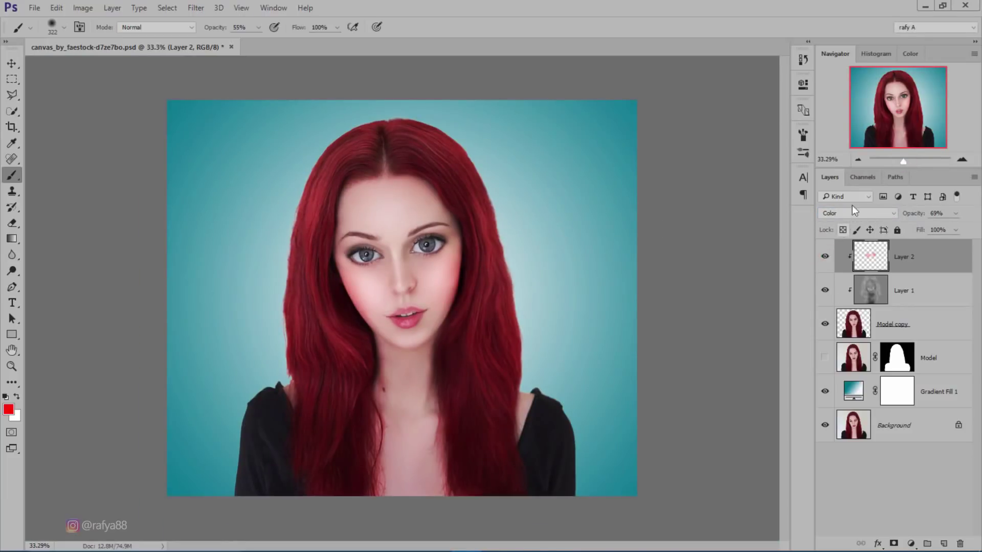
pyautogui.moveTo(909, 165); pyautogui.dragTo(906, 158)
pyautogui.click(519, 278)
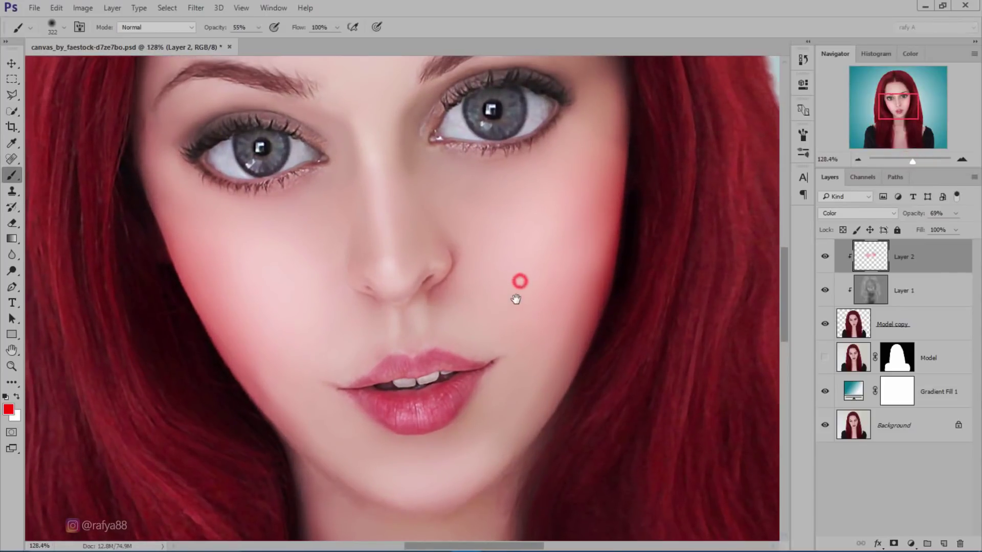
# Step: Add a clipped Layer 3 and paint red over the upper and lower lips
pyautogui.click(945, 541)
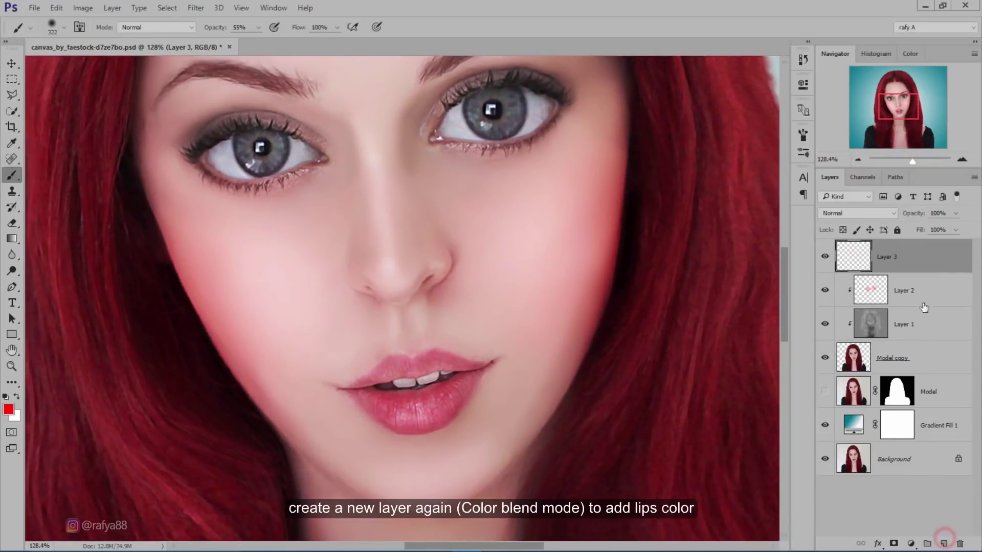
pyautogui.rightClick(923, 261)
pyautogui.click(730, 301)
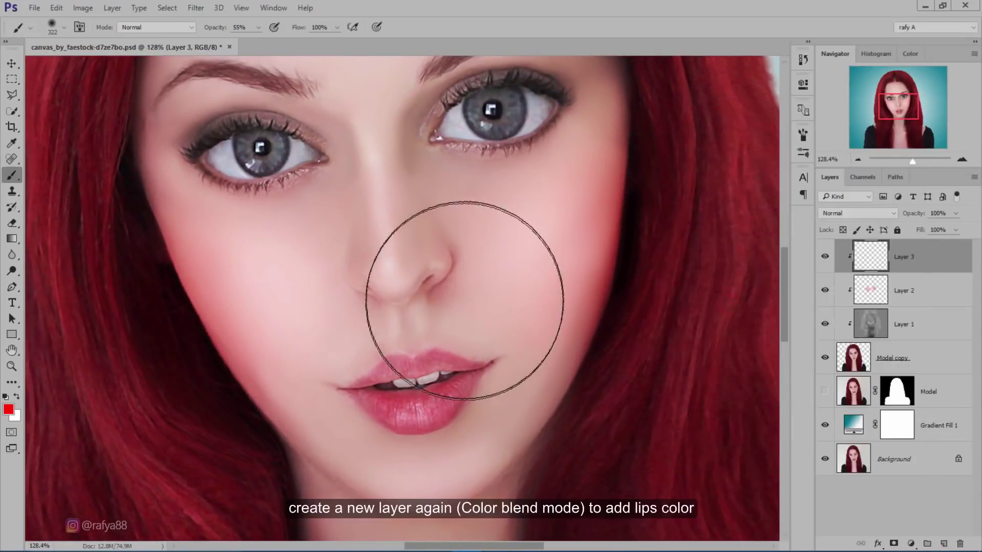
pyautogui.rightClick(463, 299)
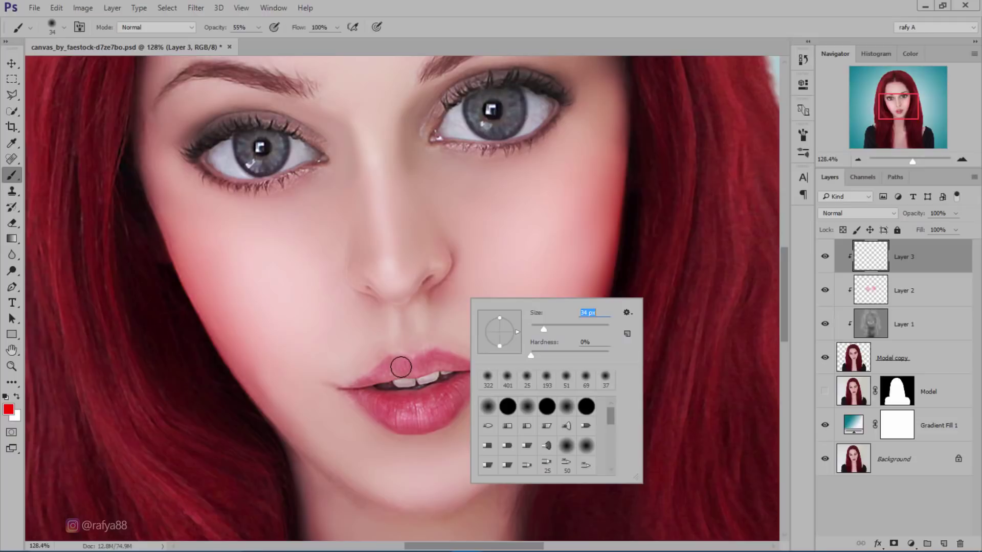
pyautogui.moveTo(401, 367); pyautogui.dragTo(437, 361)
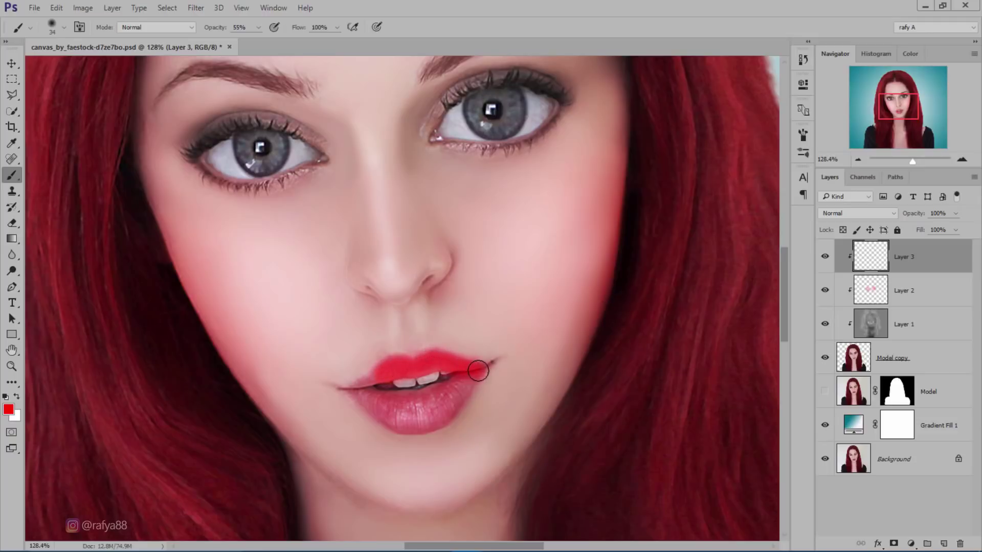
pyautogui.moveTo(475, 375)
pyautogui.mouseDown()
pyautogui.moveTo(401, 416)
pyautogui.moveTo(368, 400)
pyautogui.moveTo(447, 383)
pyautogui.moveTo(432, 407)
pyautogui.mouseUp()
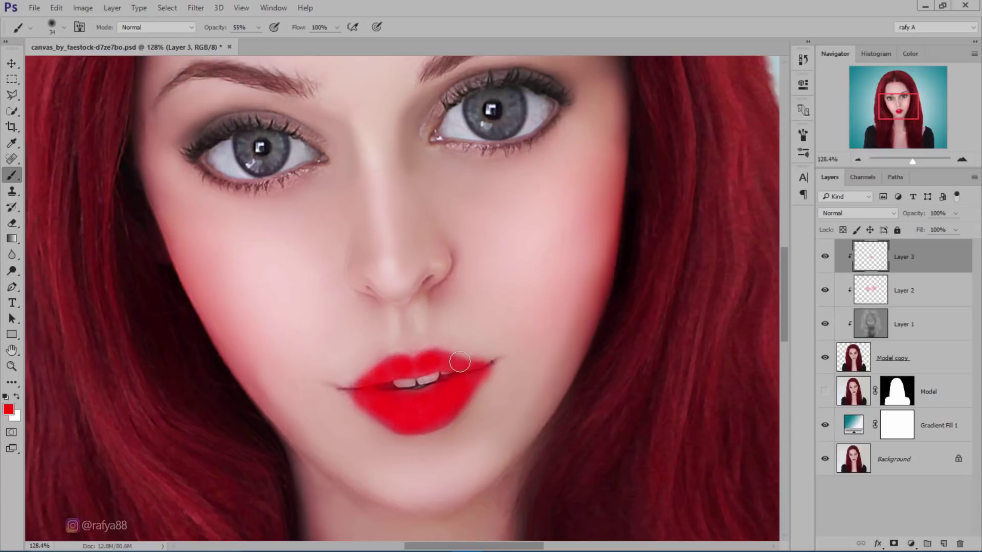
# Step: Set the lip layer to Color blend mode and compare it on and off
pyautogui.scroll(-3, 424, 349)
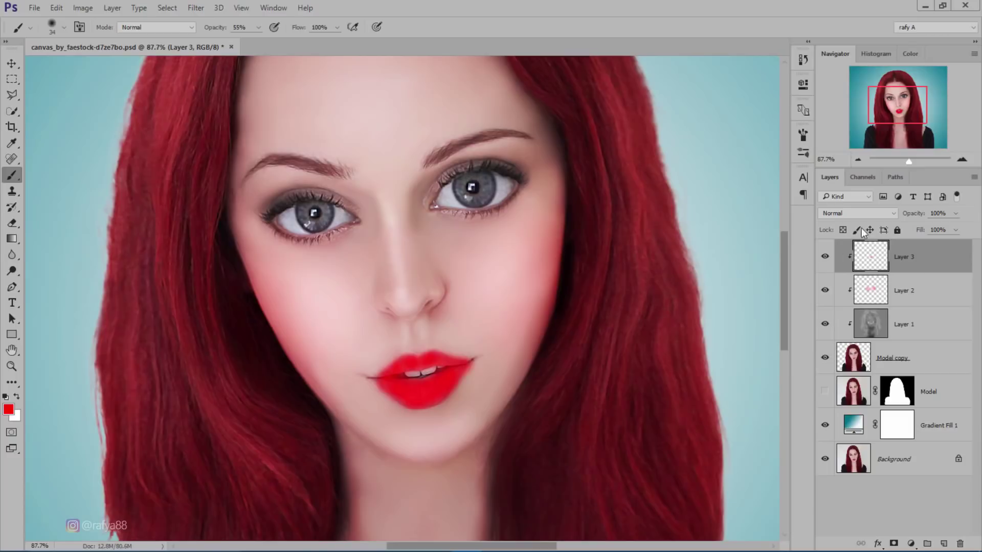
pyautogui.click(858, 213)
pyautogui.click(868, 444)
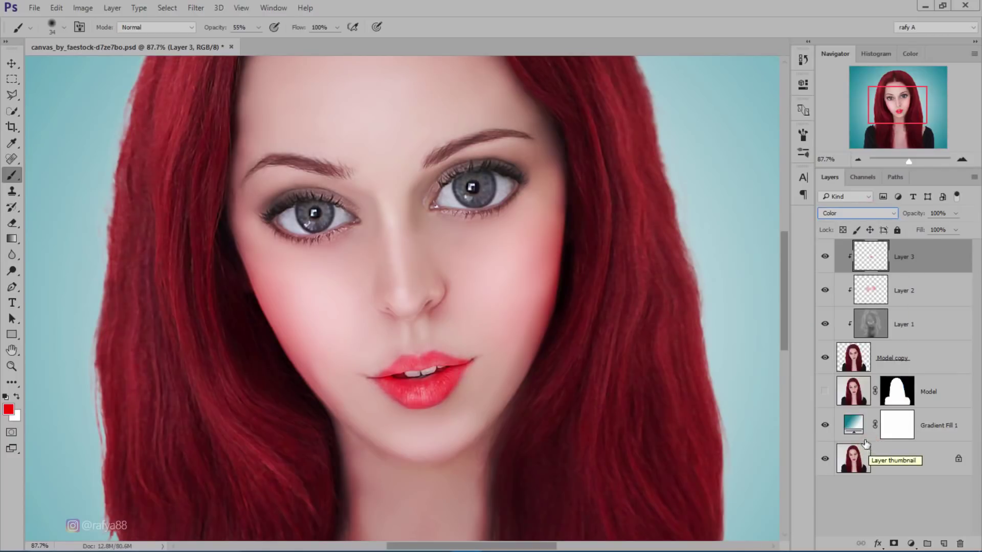
pyautogui.click(821, 254)
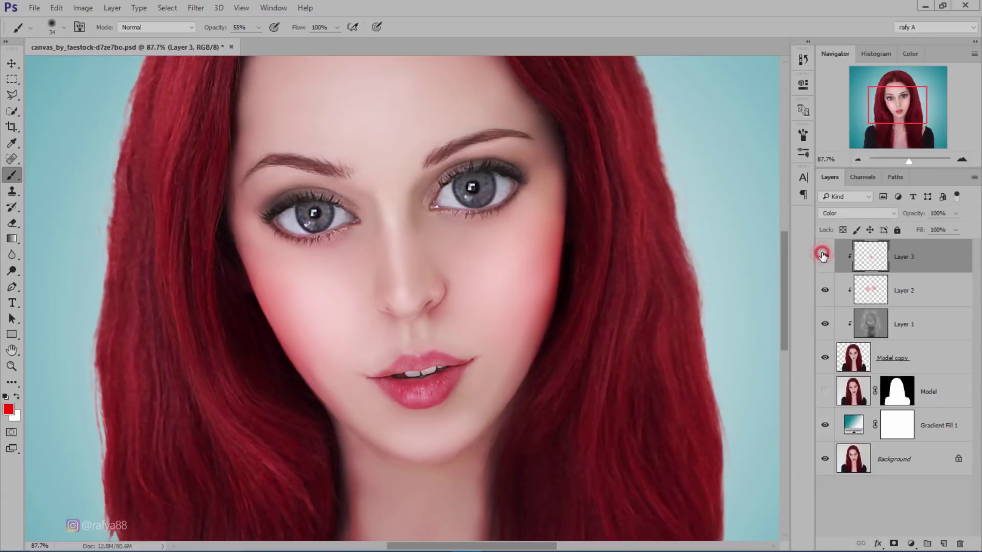
pyautogui.click(824, 256)
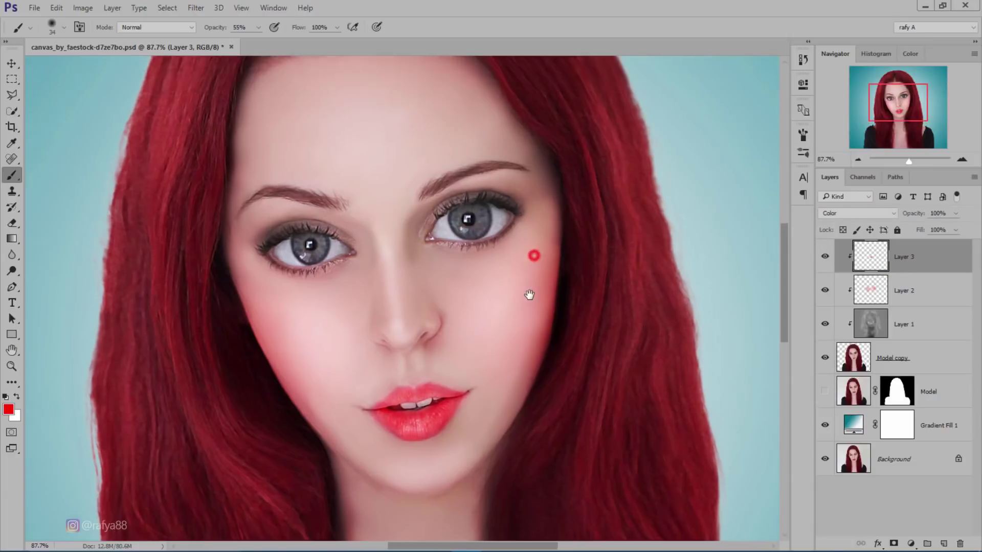
pyautogui.moveTo(534, 252); pyautogui.dragTo(529, 291)
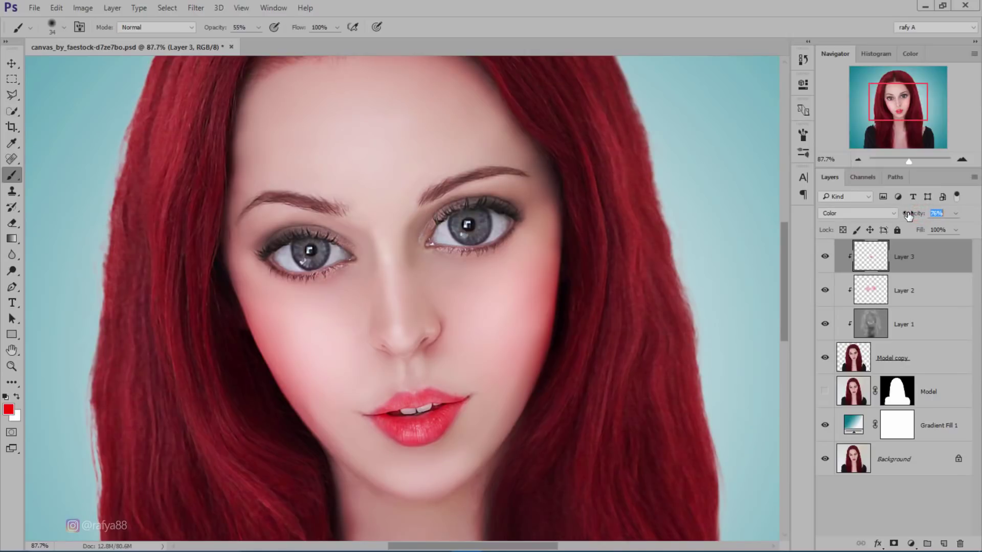
# Step: Switch to a 21 px soft Eraser to clean the red off the teeth
pyautogui.click(11, 223)
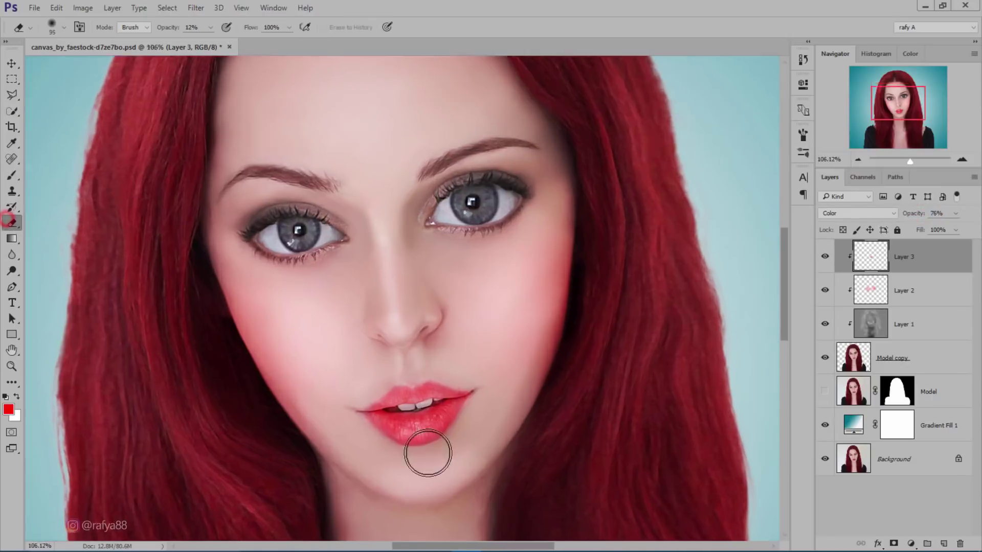
pyautogui.scroll(5, 428, 449)
pyautogui.rightClick(449, 384)
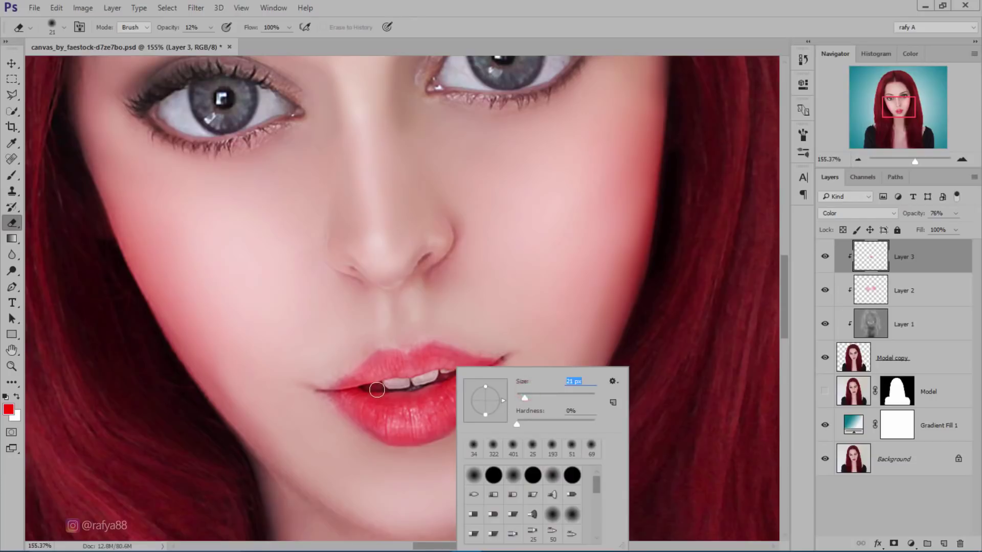
pyautogui.click(377, 390)
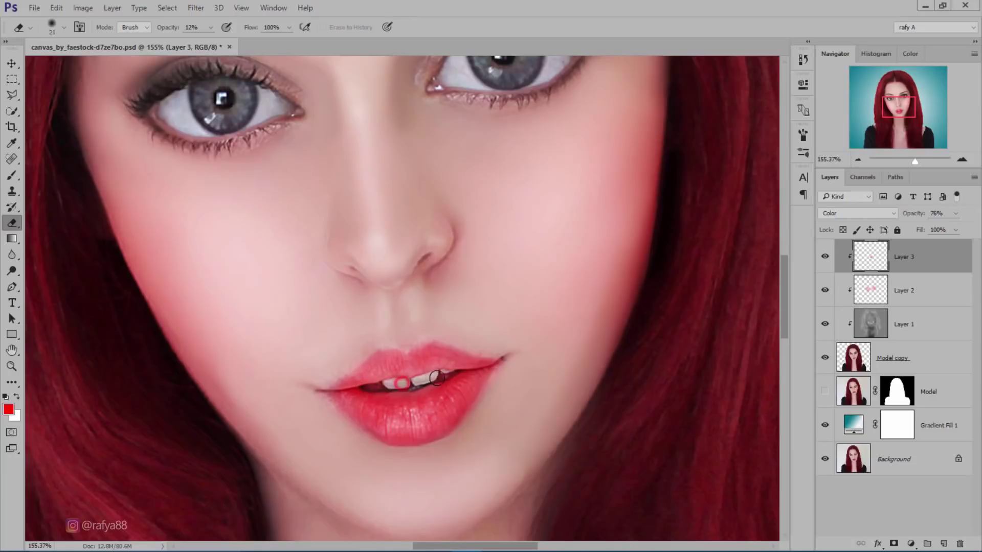
pyautogui.scroll(-3, 425, 333)
pyautogui.scroll(-3, 445, 320)
pyautogui.scroll(-2, 445, 313)
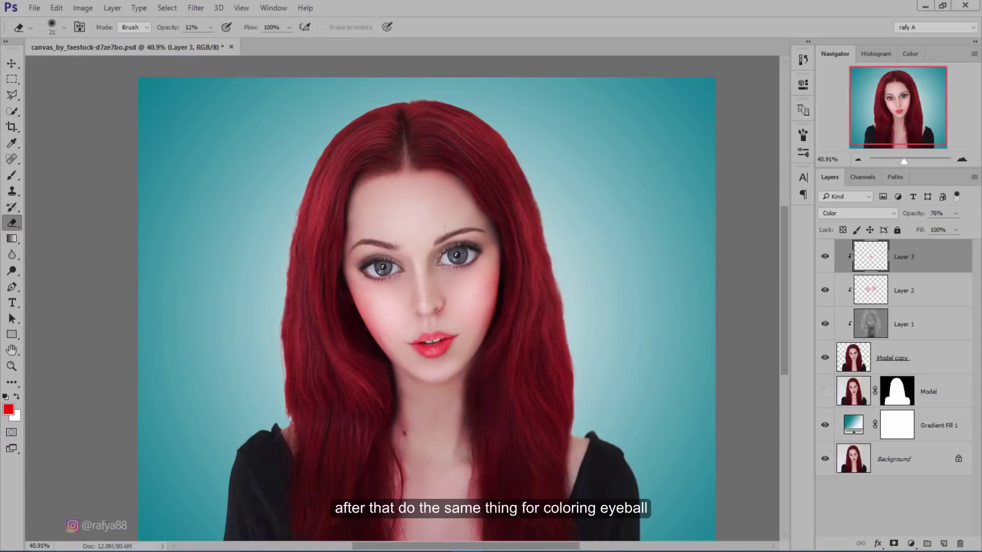
pyautogui.scroll(2, 444, 226)
pyautogui.scroll(3, 458, 303)
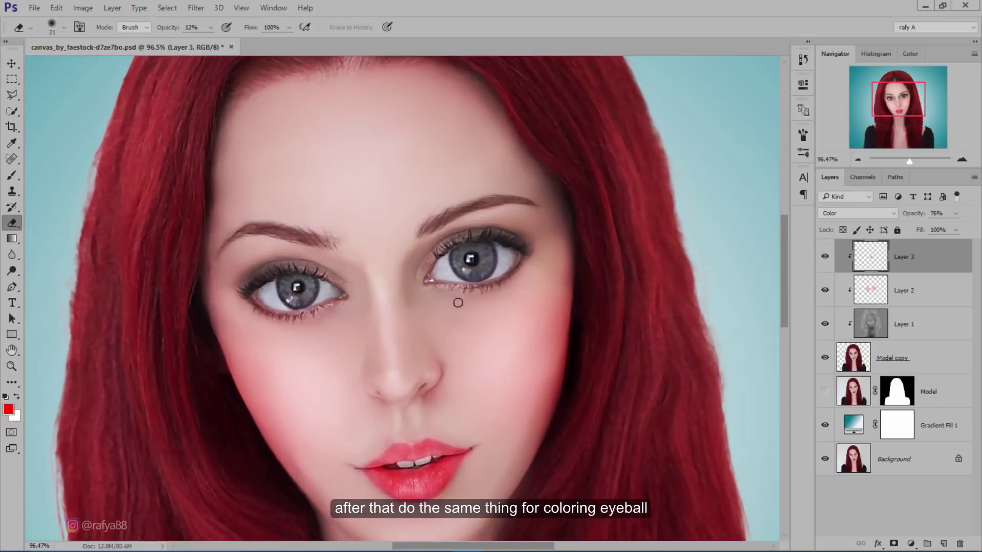
# Step: Add a new clipped layer and set the Brush colour to cyan #00c6ff
pyautogui.click(942, 542)
pyautogui.rightClick(907, 260)
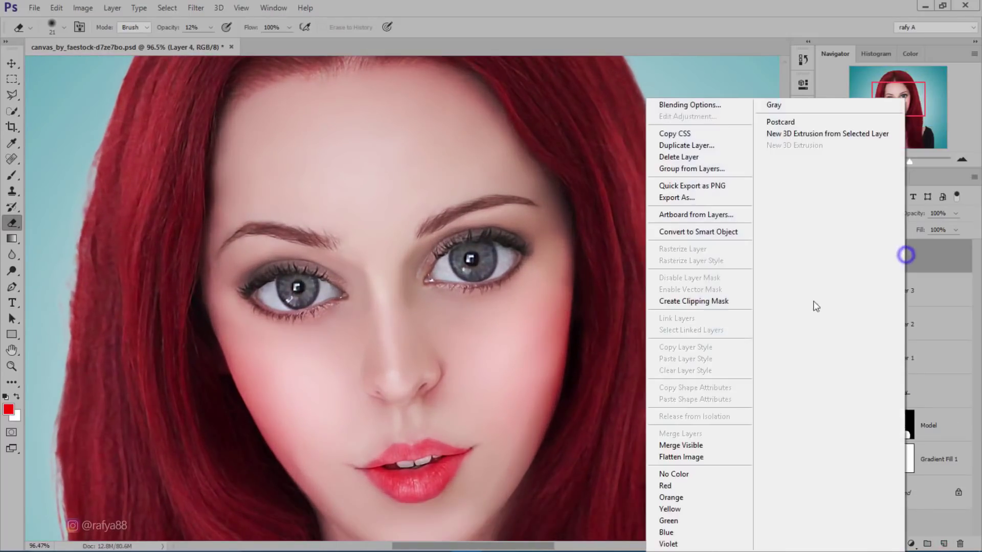
pyautogui.click(703, 303)
pyautogui.scroll(1, 420, 257)
pyautogui.click(11, 175)
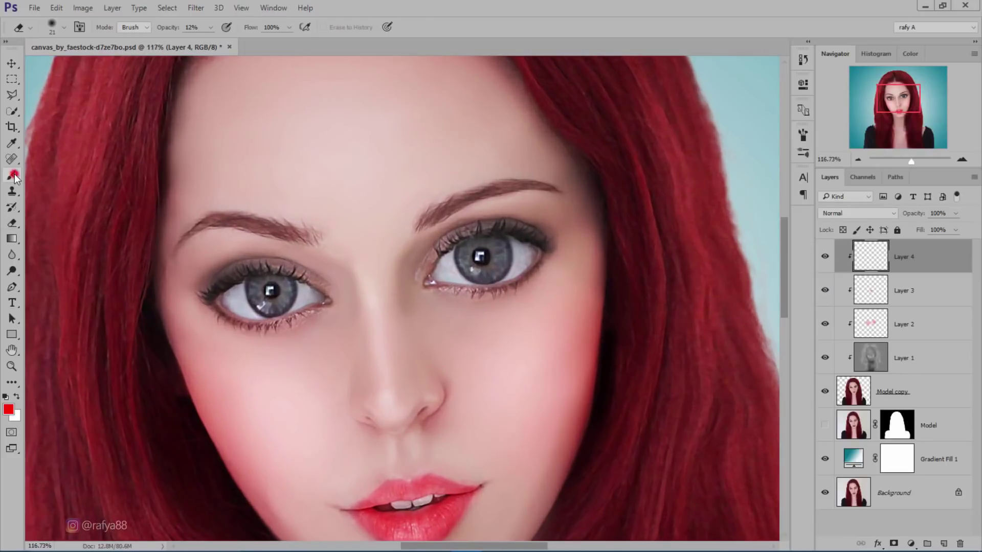
pyautogui.click(8, 408)
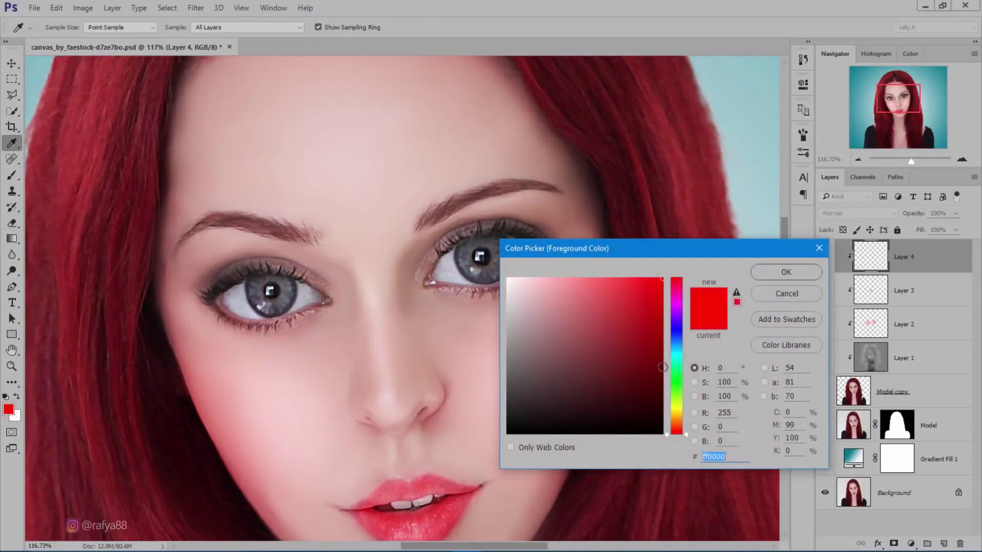
pyautogui.moveTo(676, 431); pyautogui.dragTo(677, 351)
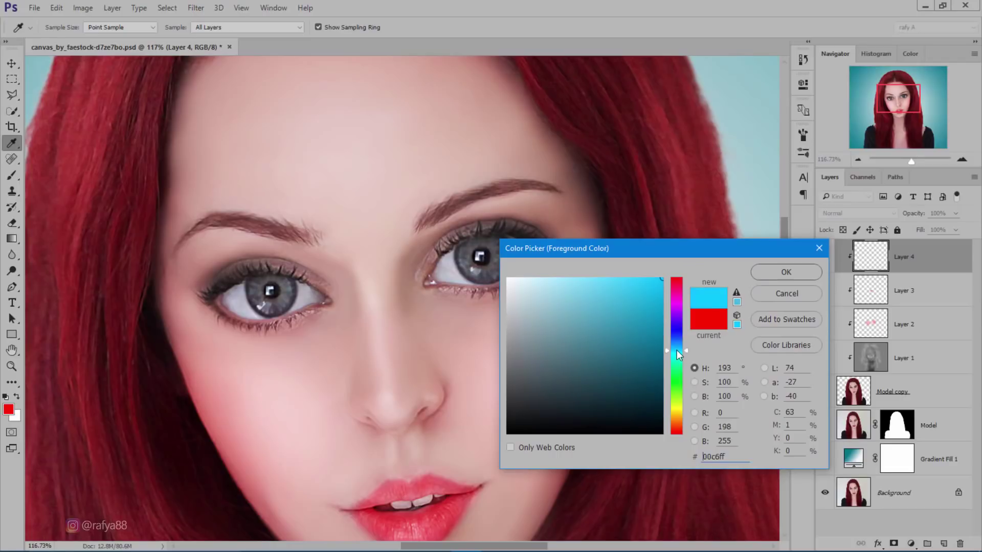
pyautogui.click(785, 271)
# Step: Paint both irises with a 45 px brush, then set Color mode at 66% opacity
pyautogui.scroll(2, 496, 252)
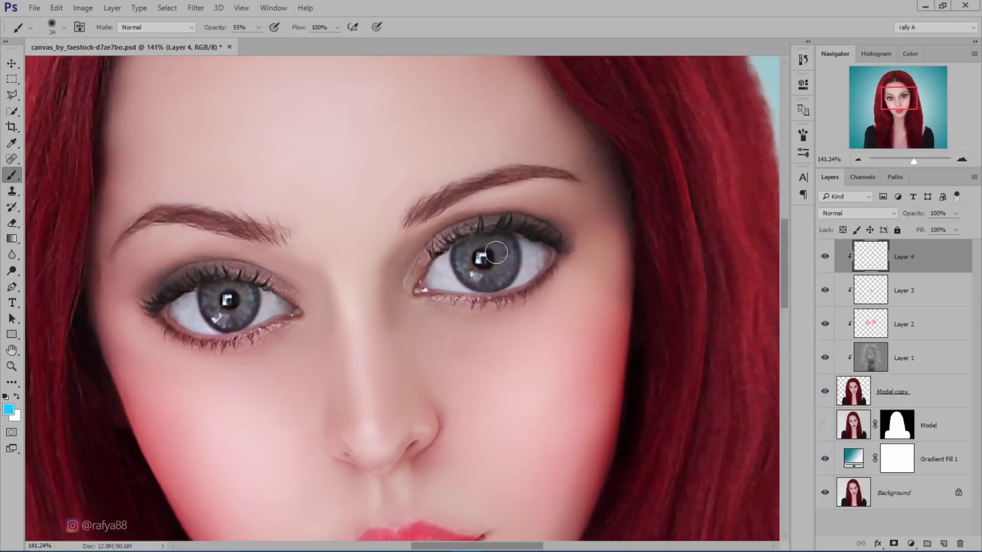
pyautogui.rightClick(522, 252)
pyautogui.moveTo(596, 283); pyautogui.dragTo(598, 283)
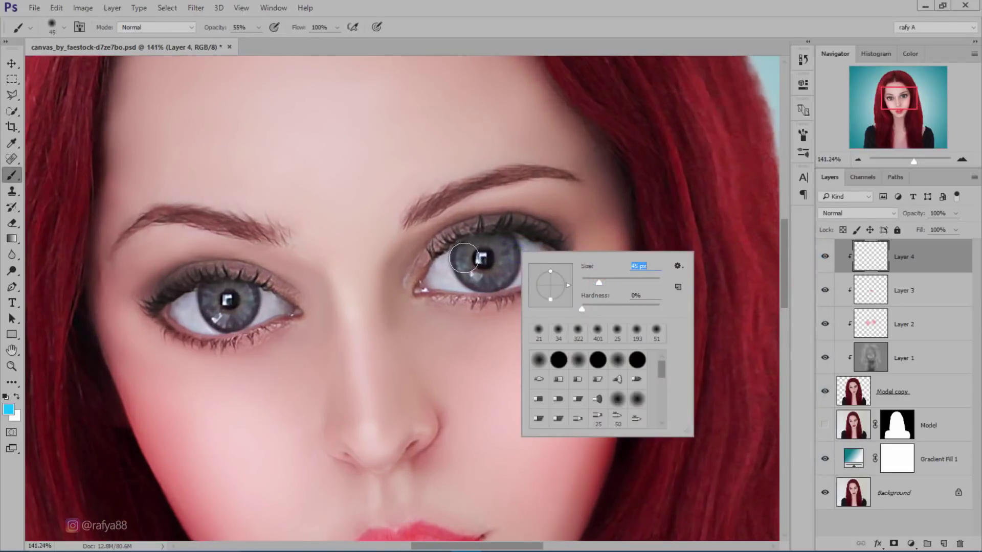
pyautogui.moveTo(464, 260); pyautogui.dragTo(482, 247)
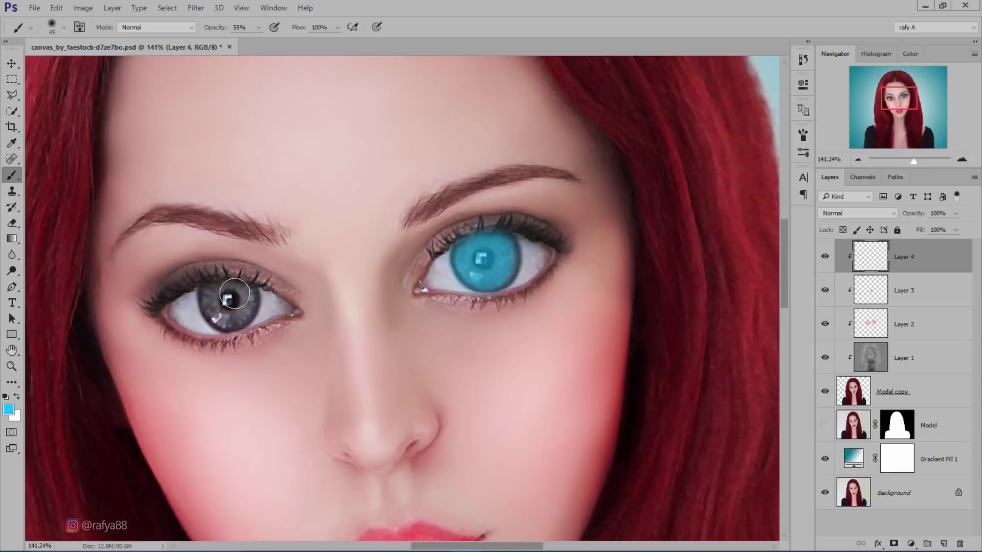
pyautogui.moveTo(235, 294)
pyautogui.mouseDown()
pyautogui.moveTo(238, 307)
pyautogui.moveTo(223, 312)
pyautogui.moveTo(219, 294)
pyautogui.moveTo(230, 311)
pyautogui.moveTo(248, 302)
pyautogui.moveTo(230, 306)
pyautogui.mouseUp()
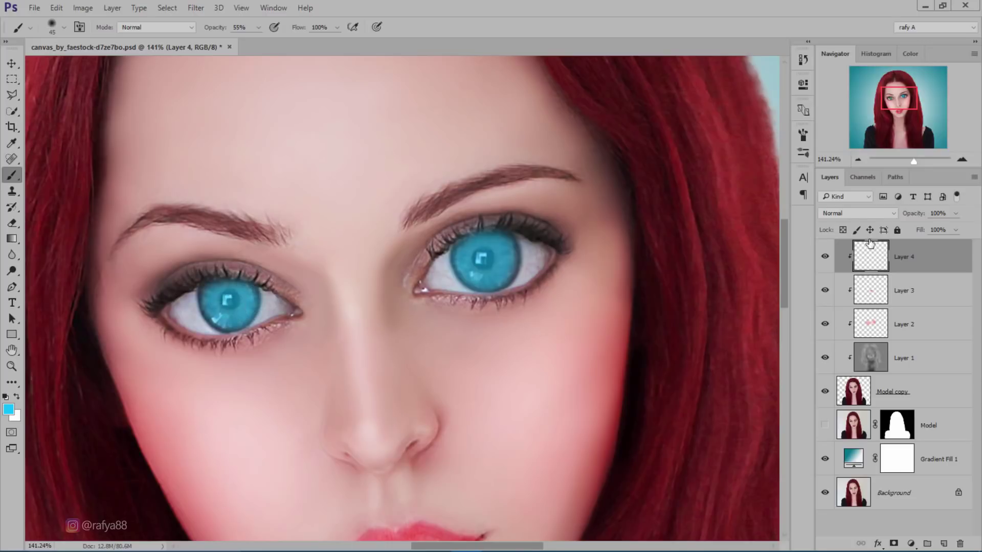
pyautogui.click(856, 213)
pyautogui.click(844, 445)
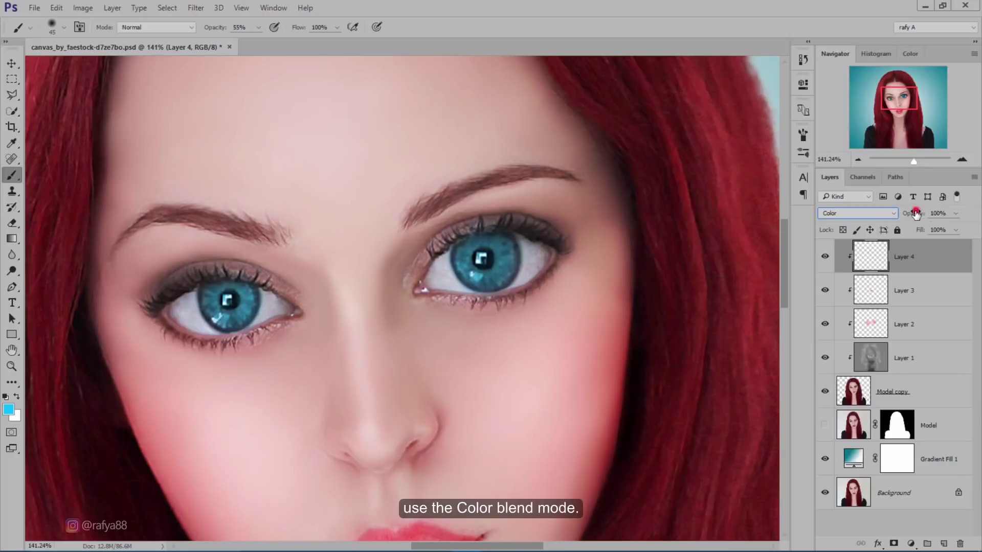
pyautogui.moveTo(913, 214); pyautogui.dragTo(894, 213)
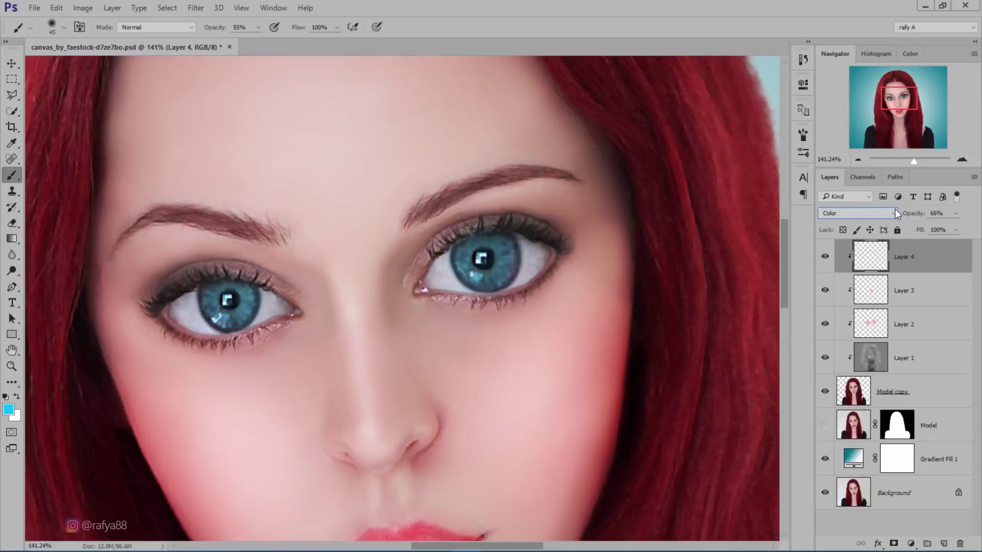
# Step: Fit the whole portrait on screen and lower Layer 4's opacity to 53%
pyautogui.hotkey('ctrl', '0')
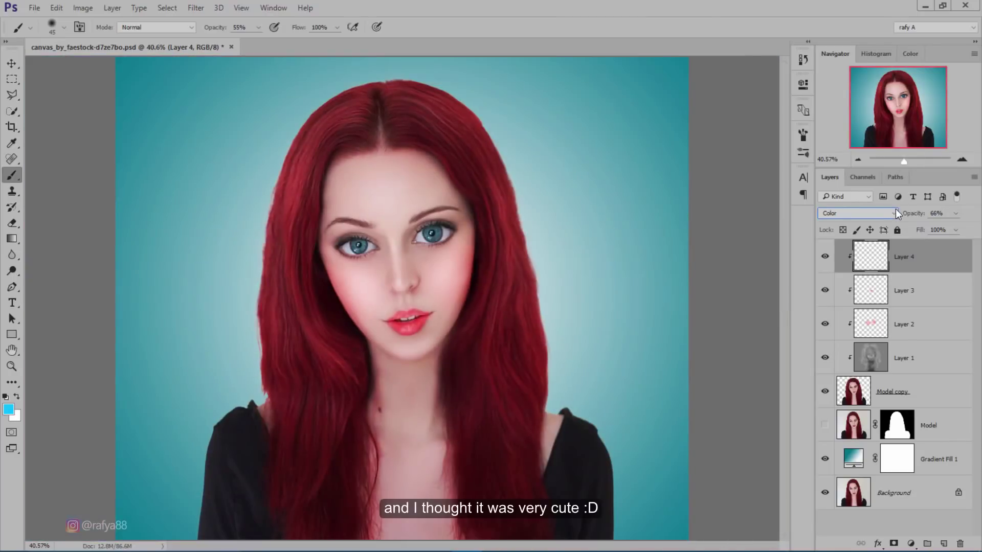
pyautogui.moveTo(913, 218); pyautogui.dragTo(906, 217)
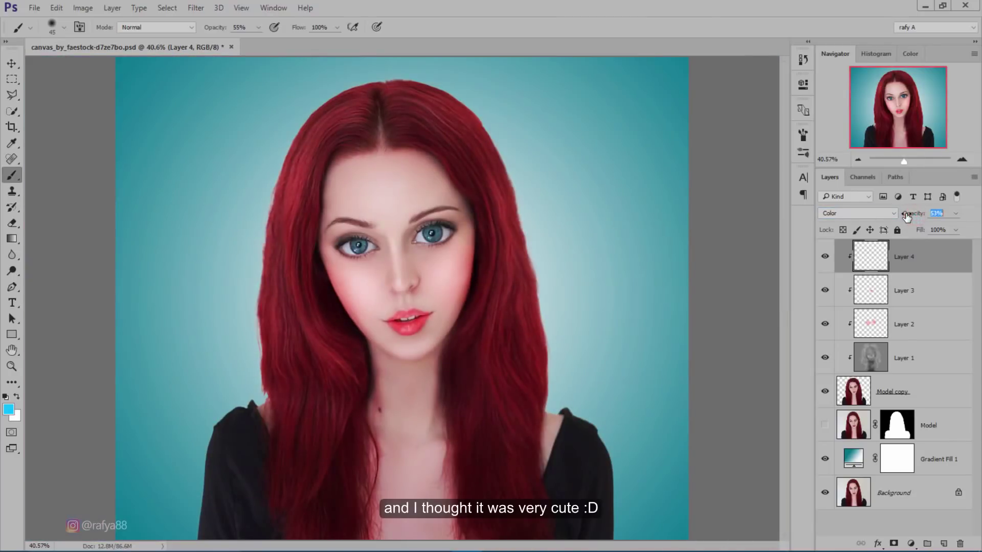